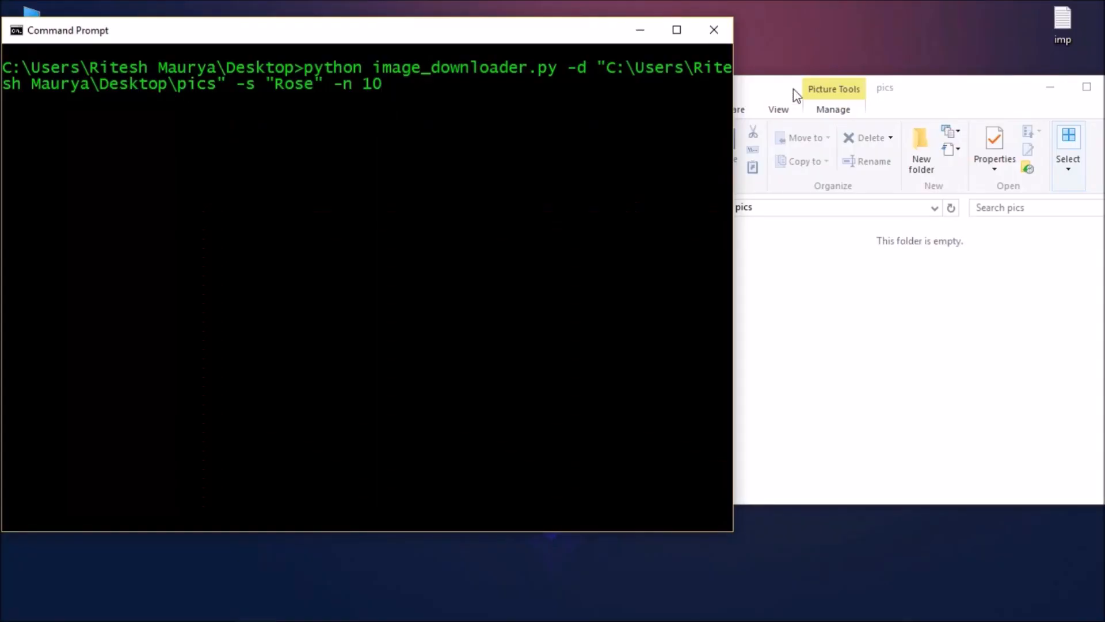
- Run python image_downloader.py for 10 Rose images and maximize the pics folder to check them
{"action": "key", "text": "Return"}
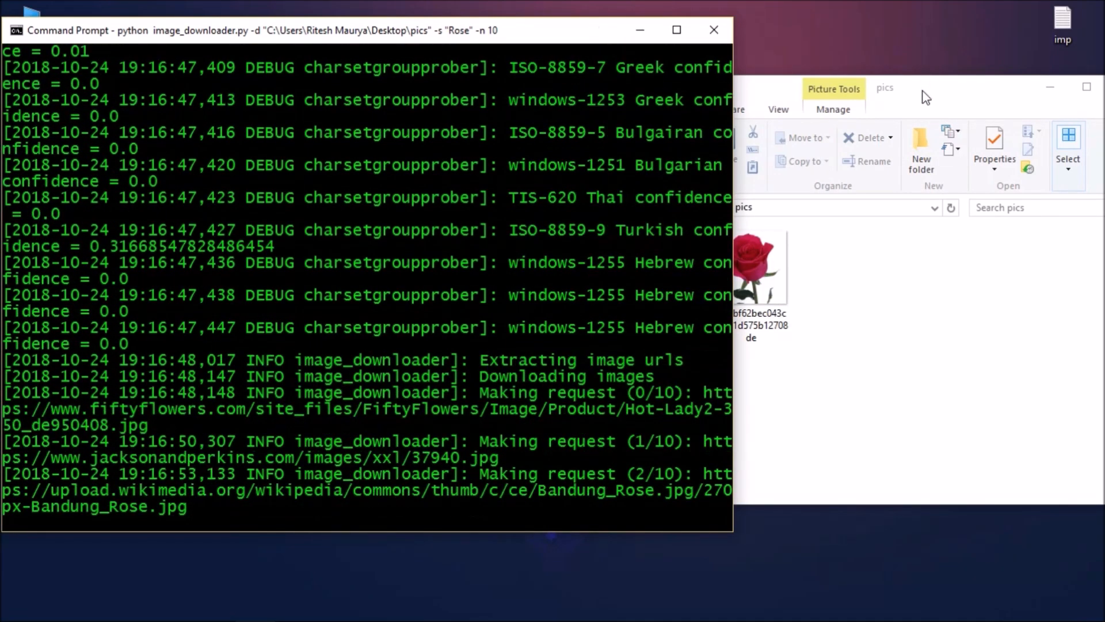
{"action": "left_click", "coordinate": [923, 95]}
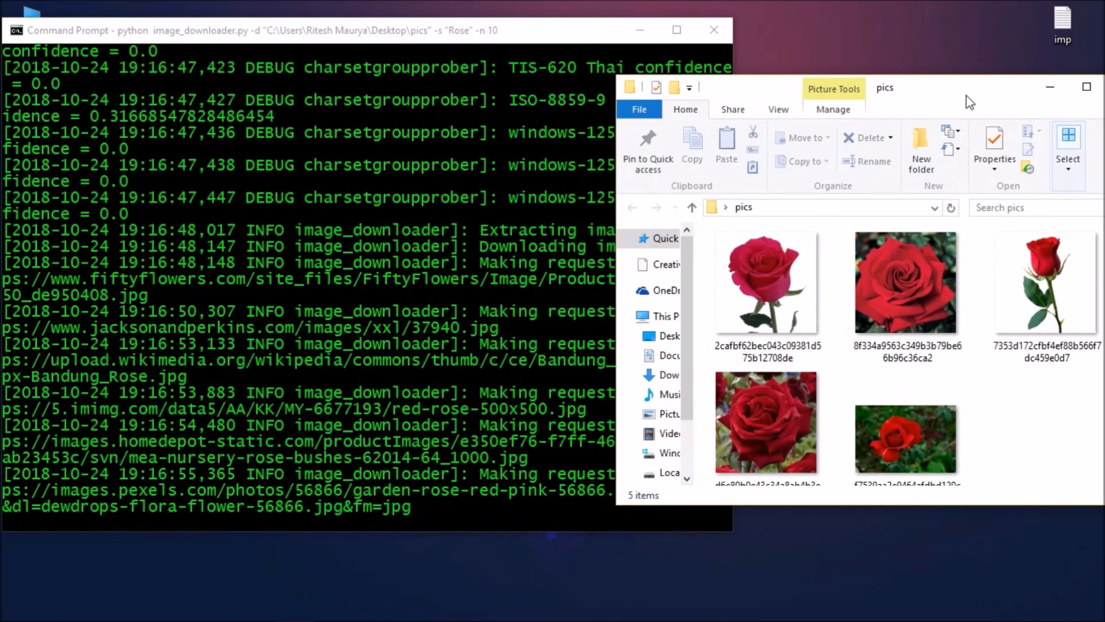
{"action": "left_click_drag", "start_coordinate": [969, 99], "coordinate": [956, 98]}
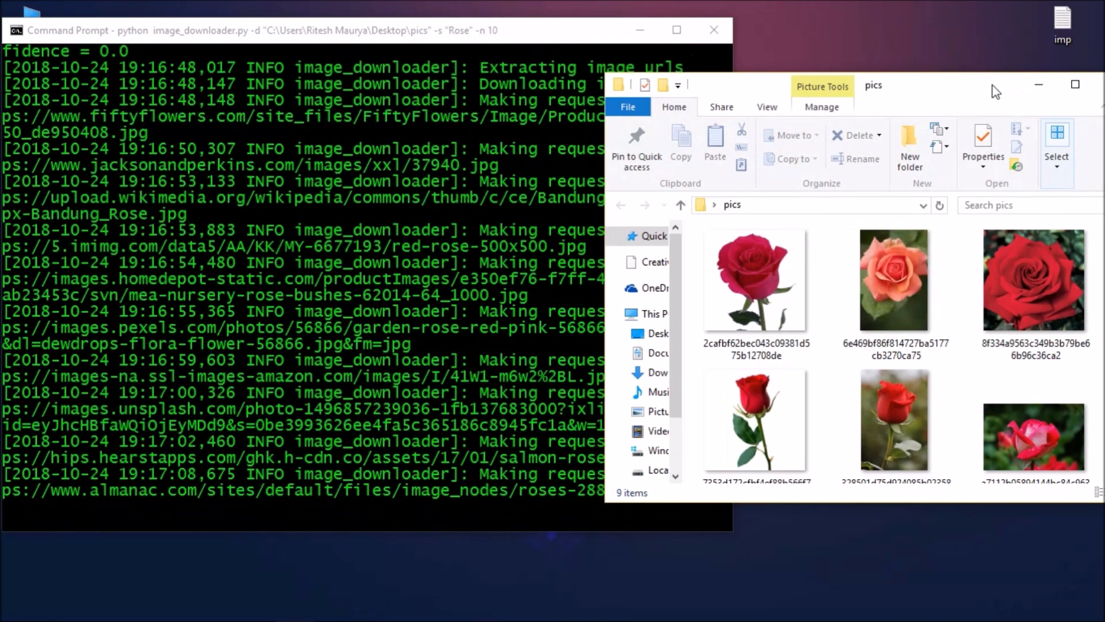
{"action": "left_click", "coordinate": [1075, 85]}
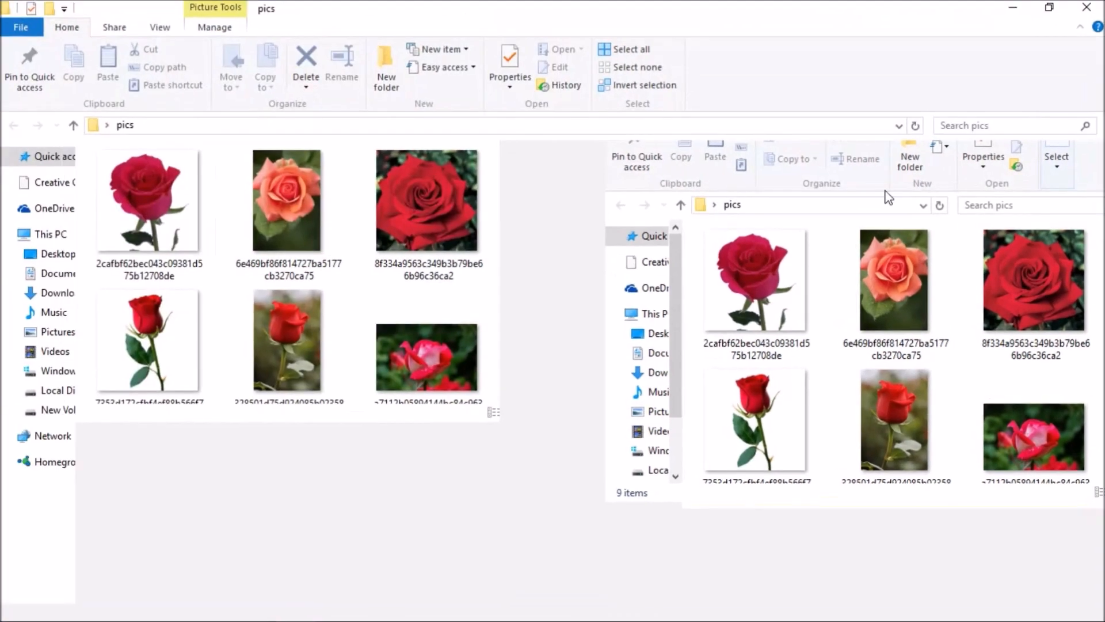
{"action": "scroll", "coordinate": [853, 226], "scroll_direction": "up", "scroll_amount": 3, "text": "ctrl"}
{"action": "scroll", "coordinate": [603, 327], "scroll_direction": "down", "scroll_amount": 3}
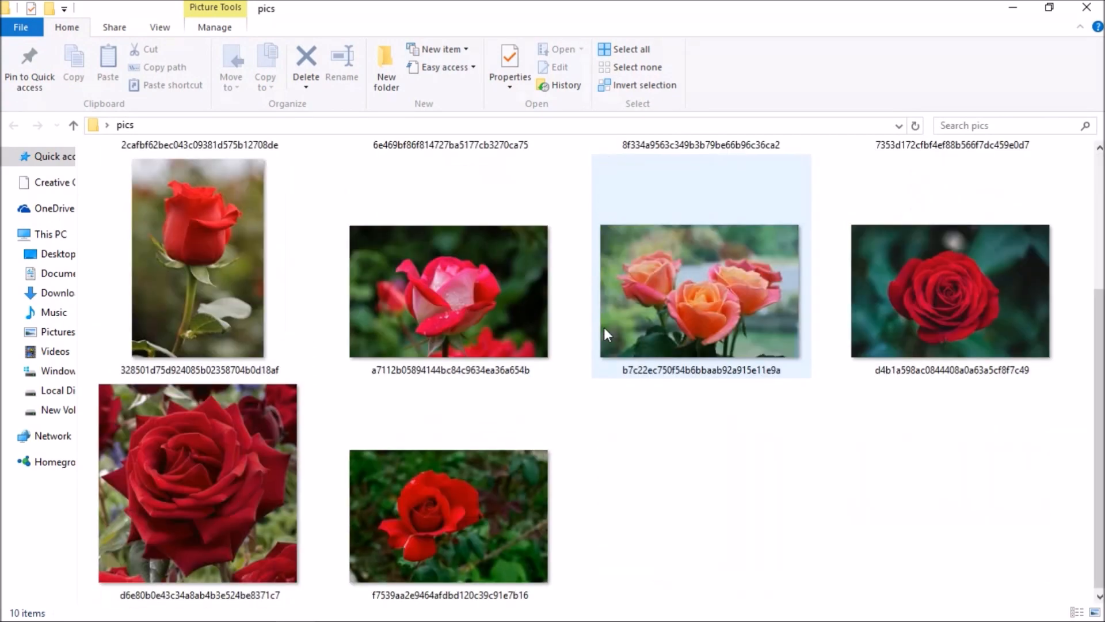
{"action": "scroll", "coordinate": [603, 328], "scroll_direction": "up", "scroll_amount": 3}
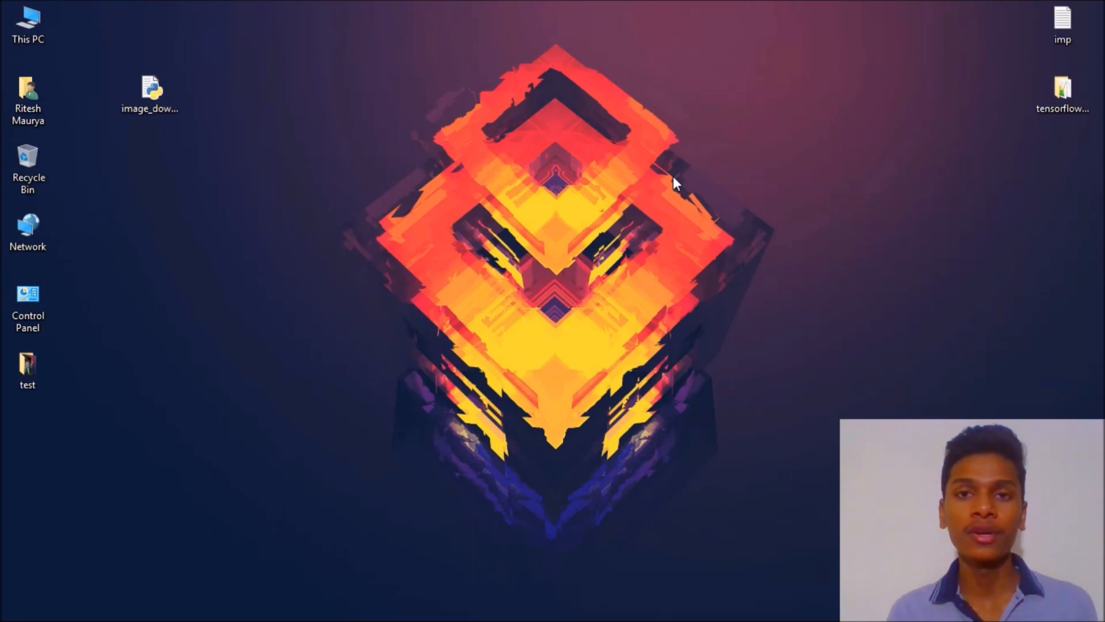
{"action": "mouse_move", "coordinate": [186, 614]}
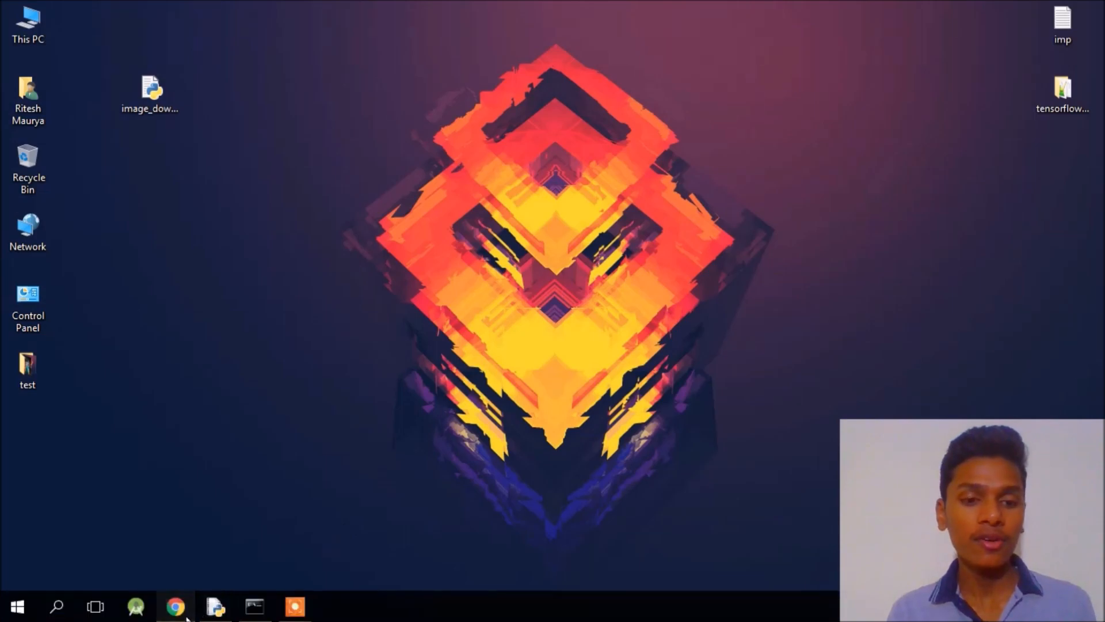
- Switch to Chrome's rose search, show the Images results and preview the first rose
{"action": "left_click", "coordinate": [176, 606]}
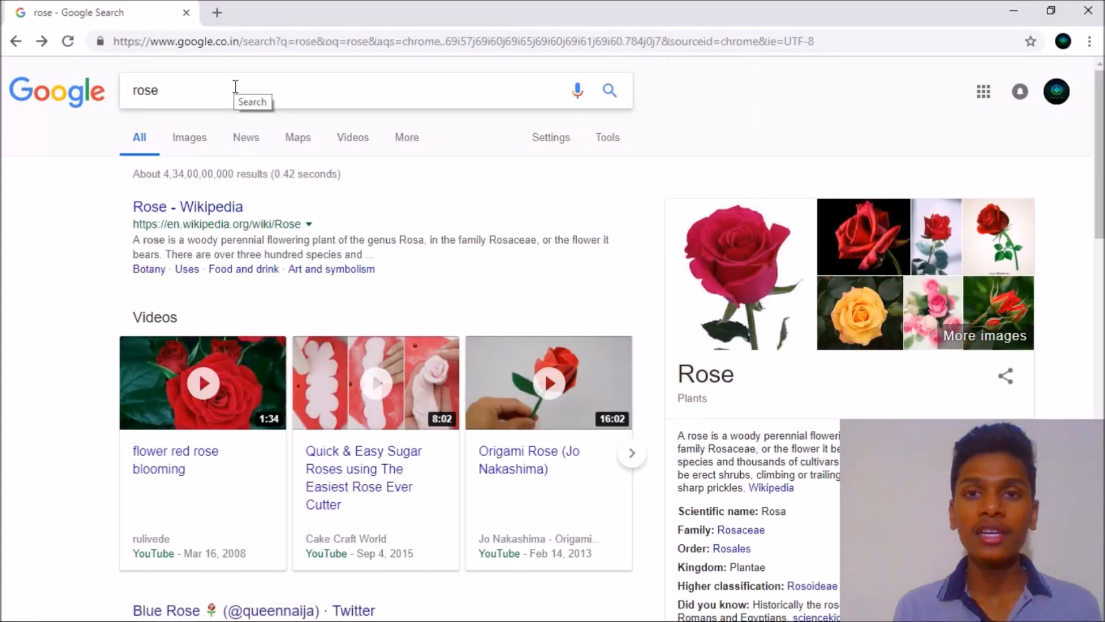
{"action": "left_click", "coordinate": [201, 143]}
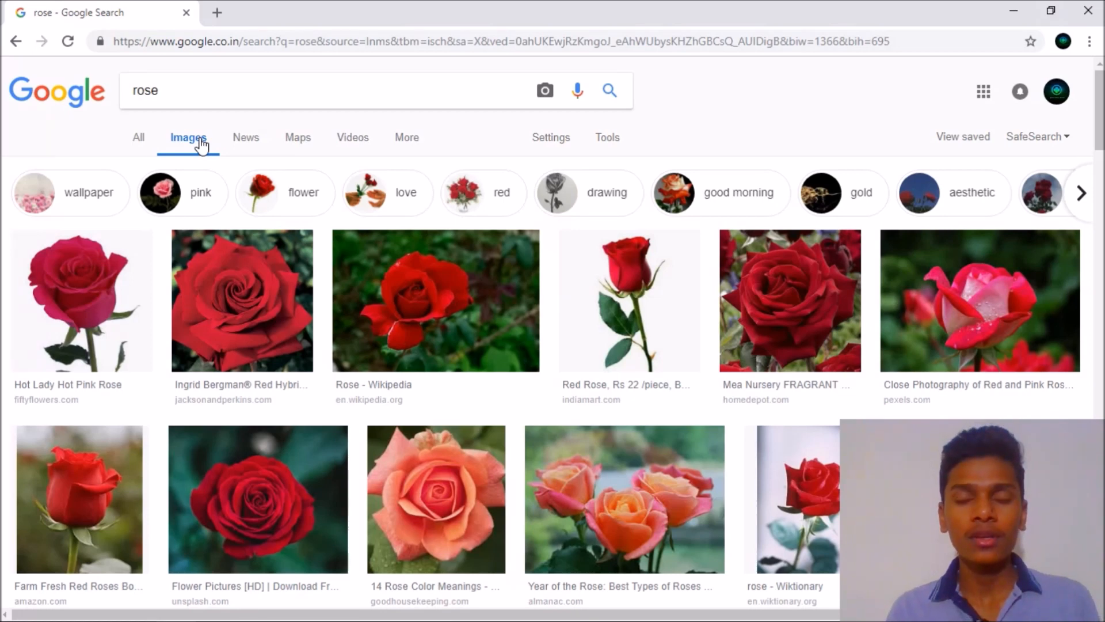
{"action": "left_click", "coordinate": [131, 295]}
- Save the Hot Lady Hot Pink Rose image as download.jpg, then minimize Chrome to the desktop
{"action": "right_click", "coordinate": [272, 301]}
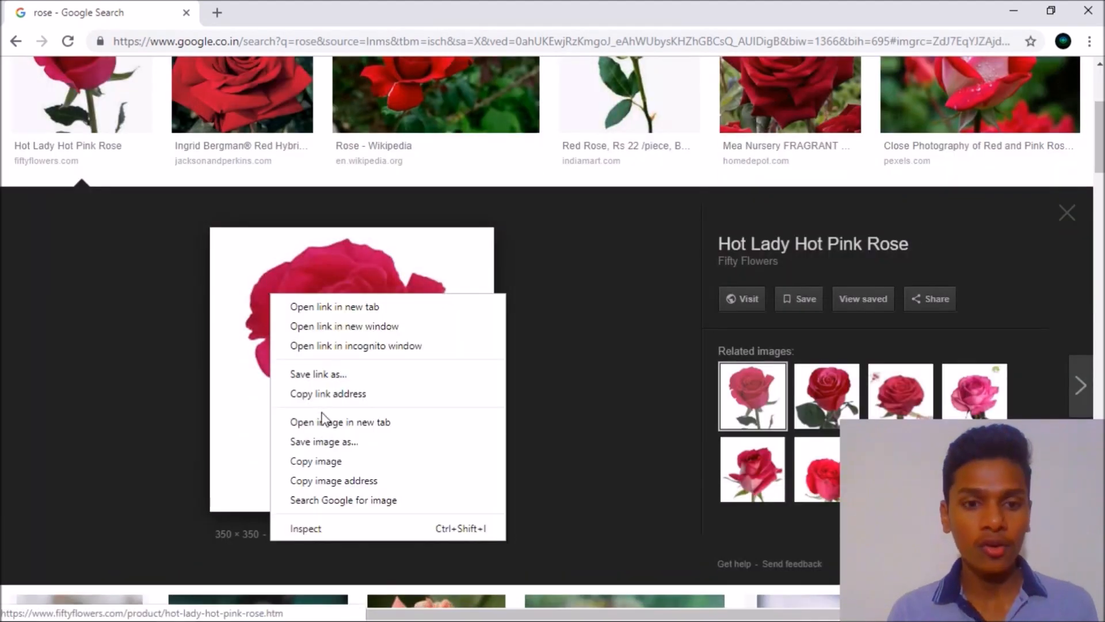
{"action": "left_click", "coordinate": [327, 442]}
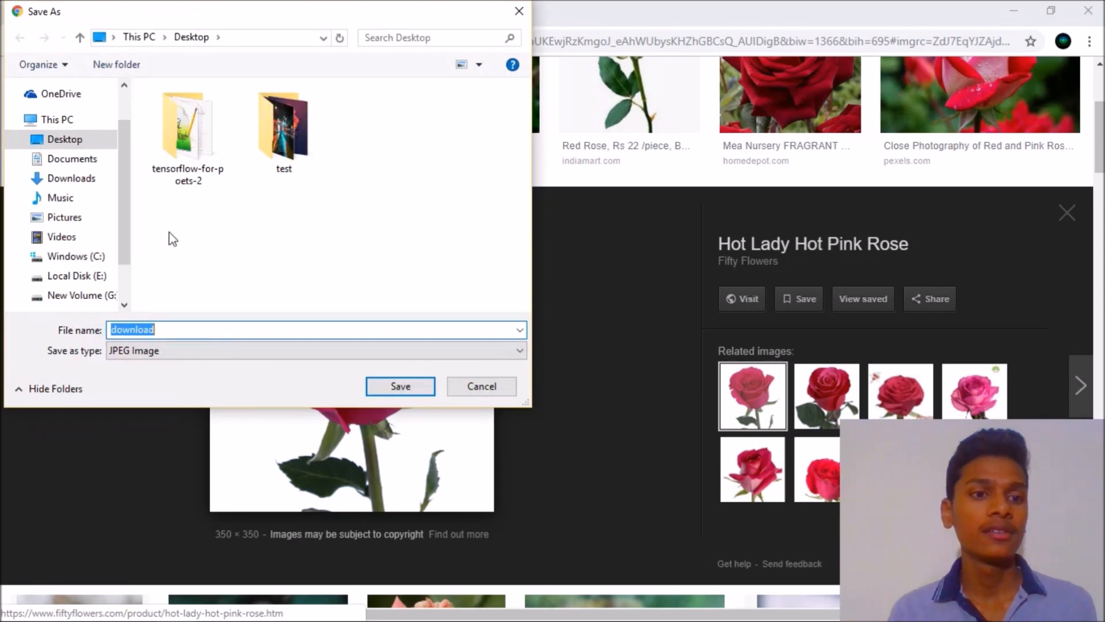
{"action": "key", "text": "Return"}
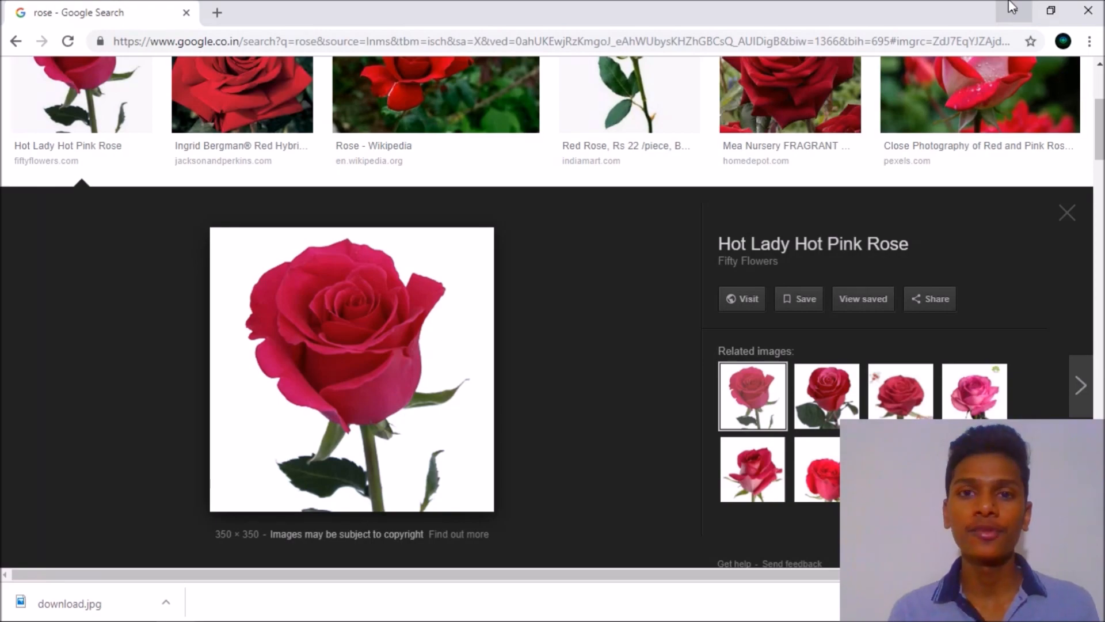
{"action": "left_click", "coordinate": [1012, 7]}
- Open image_downloader.py from the desktop with Edit with IDLE and maximize the editor
{"action": "left_click", "coordinate": [152, 86]}
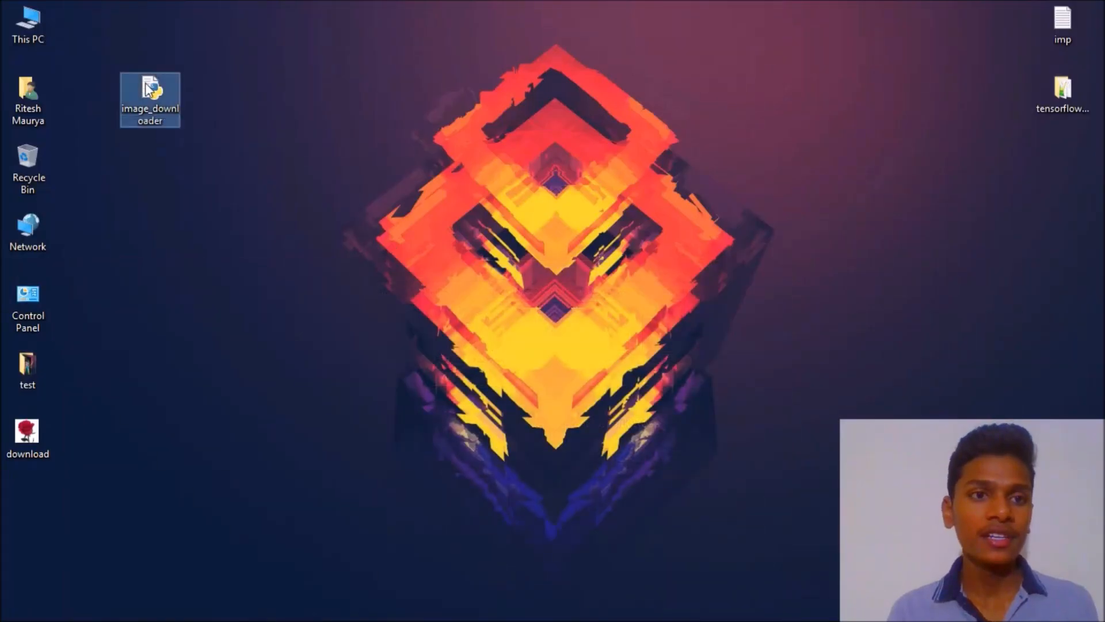
{"action": "right_click", "coordinate": [152, 86]}
{"action": "left_click", "coordinate": [400, 115]}
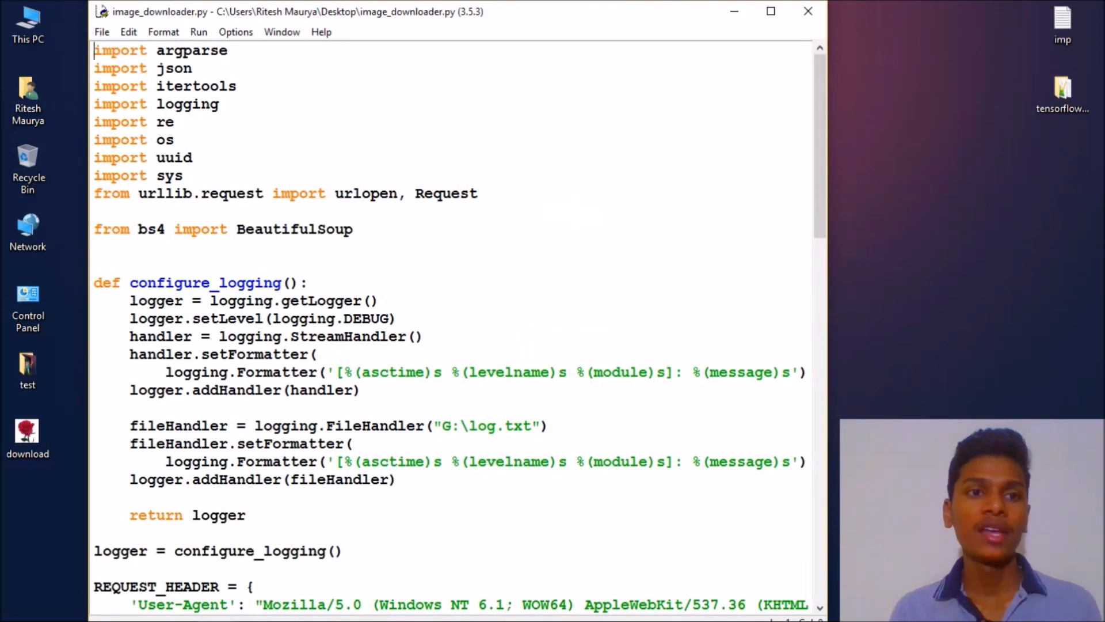
{"action": "left_click", "coordinate": [771, 13]}
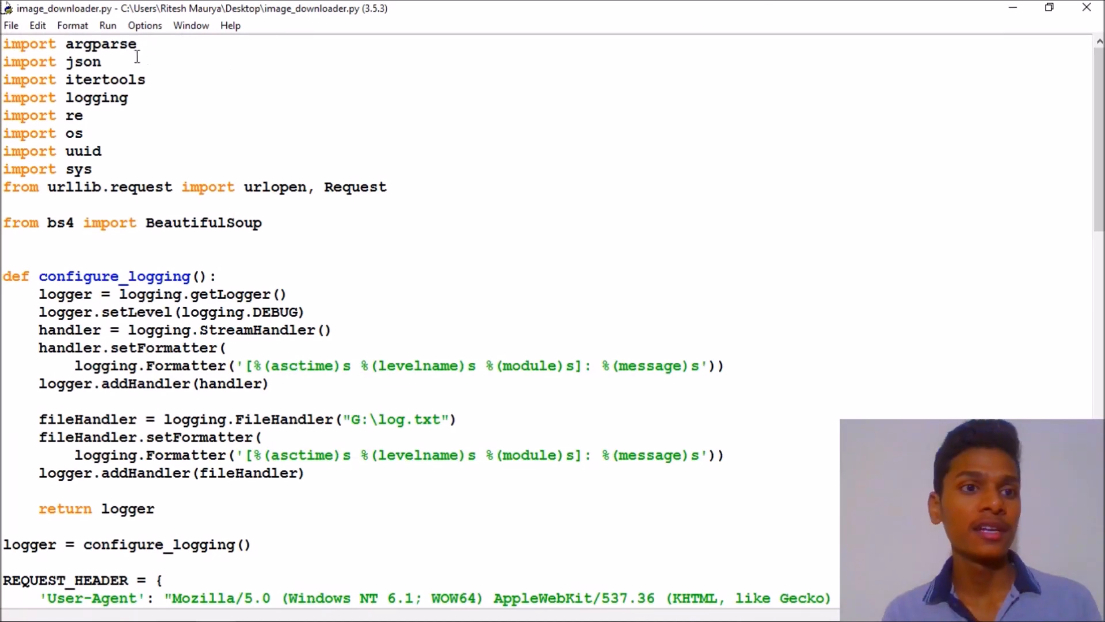
- Highlight the script's import lines, including argparse and the BeautifulSoup import
{"action": "double_click", "coordinate": [102, 44]}
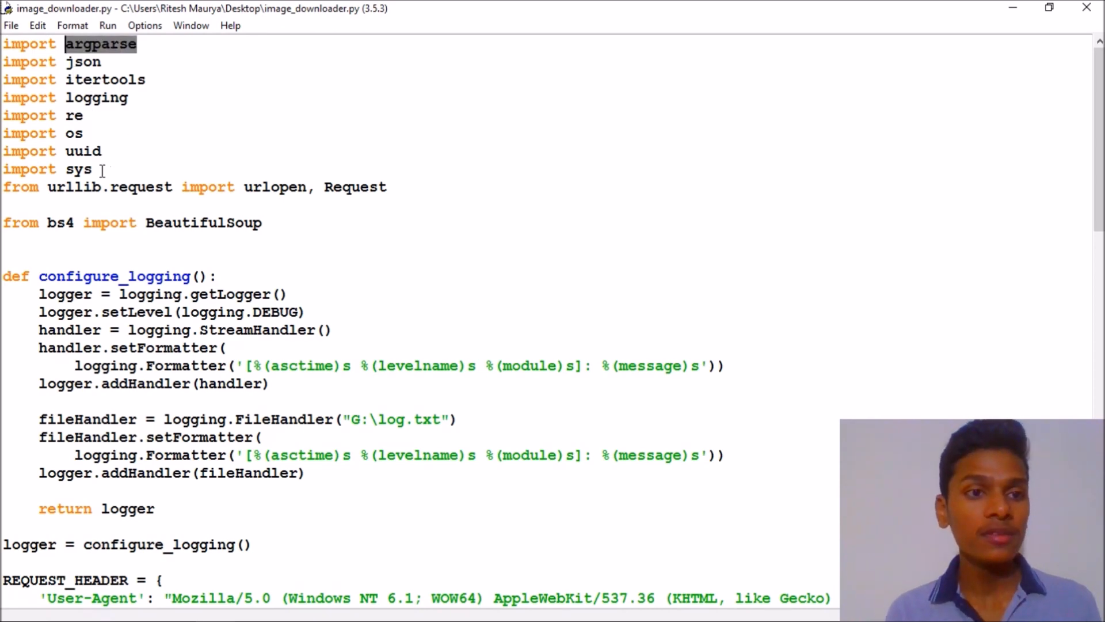
{"action": "left_click", "coordinate": [147, 200]}
{"action": "left_click", "coordinate": [5, 44], "text": "shift"}
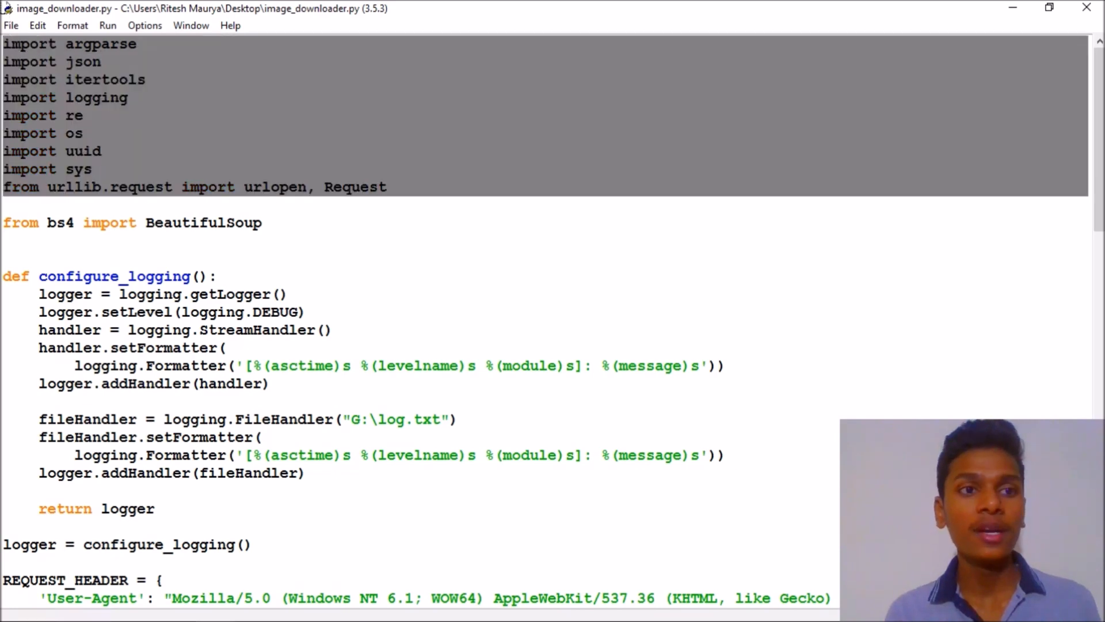
{"action": "double_click", "coordinate": [207, 222]}
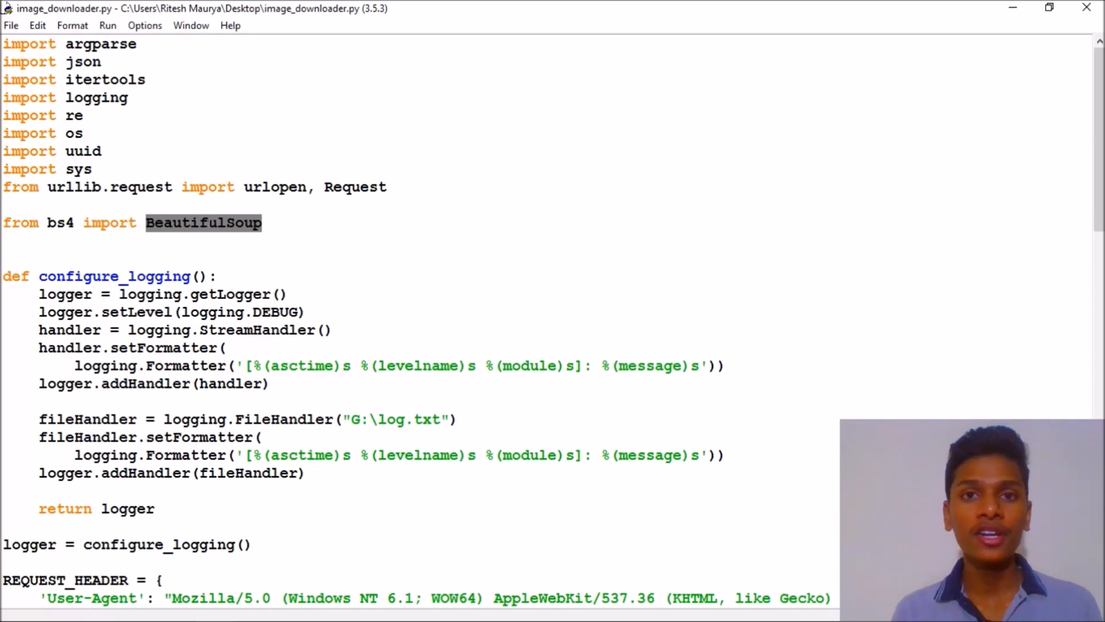
- Launch cmd, run pip install BeautifulSoup4 (already installed, 4.6.0), then close the prompt
{"action": "key", "text": "super"}
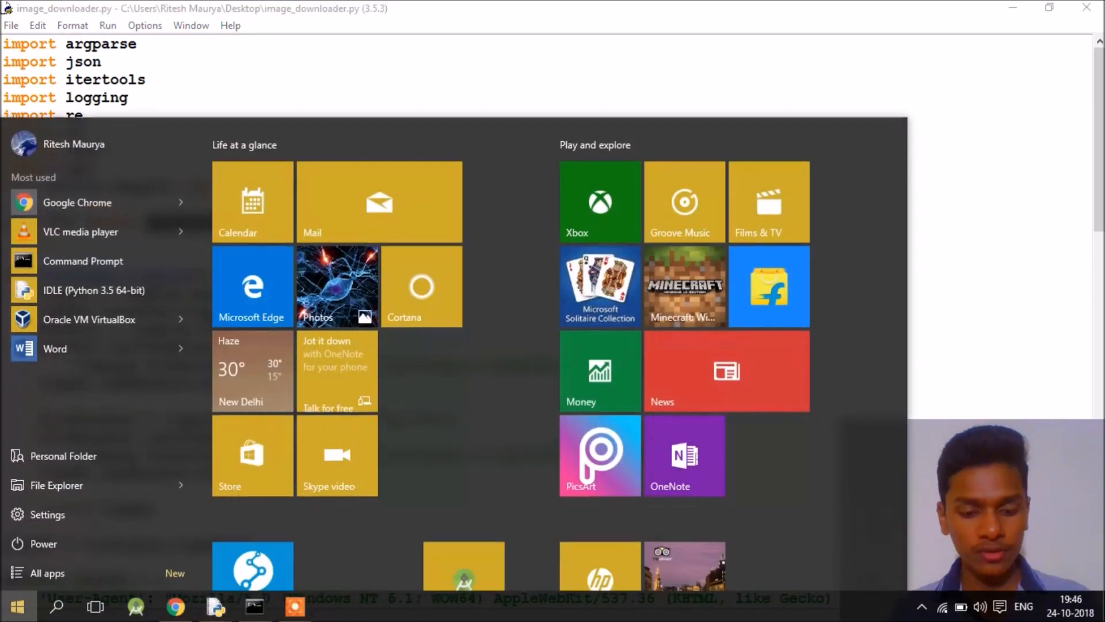
{"action": "type", "text": "cmd"}
{"action": "key", "text": "Return"}
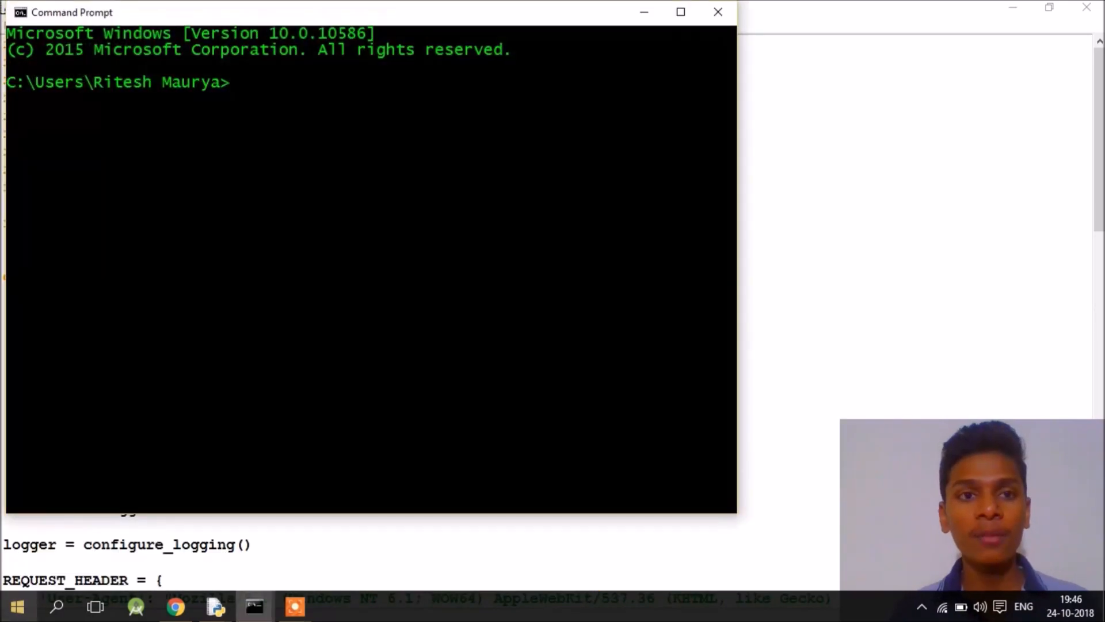
{"action": "type", "text": "pip ins"}
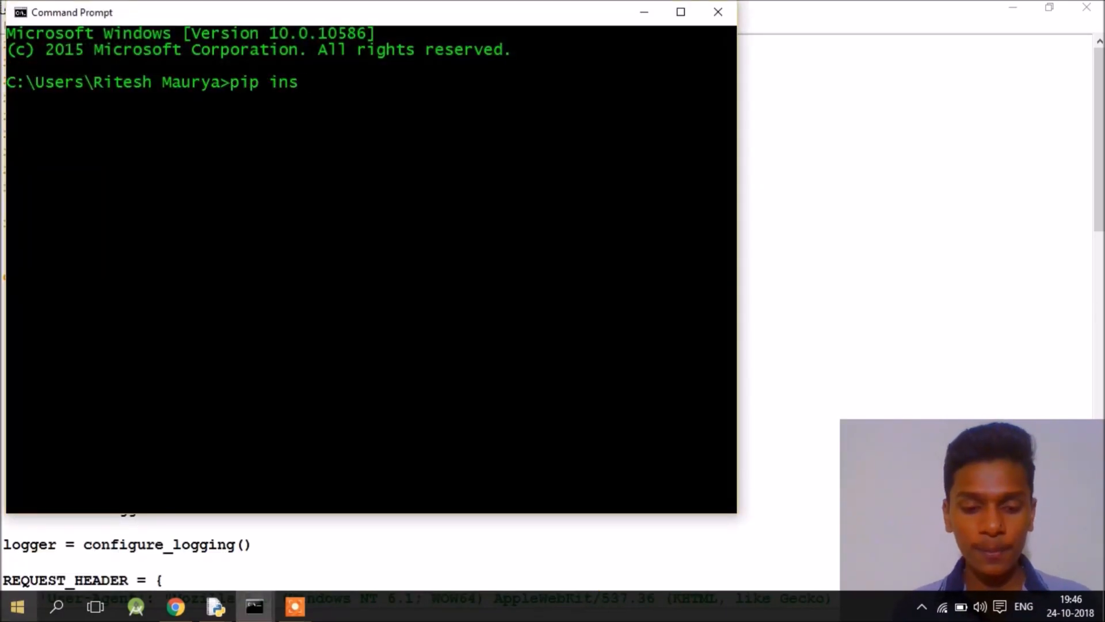
{"action": "type", "text": "tall "}
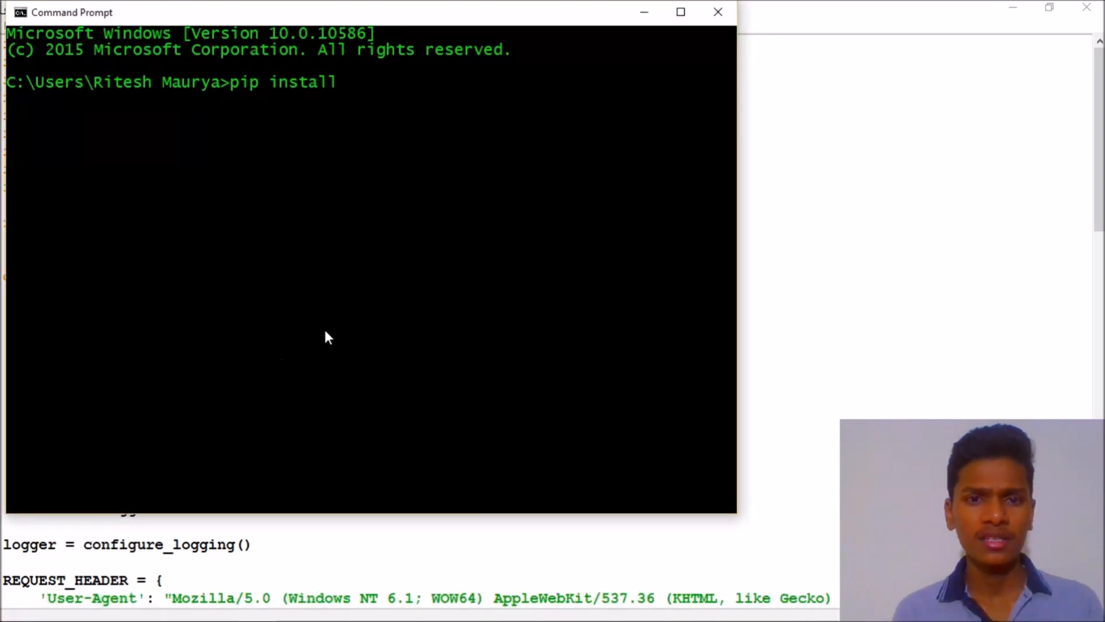
{"action": "type", "text": "BeautifulSoup4"}
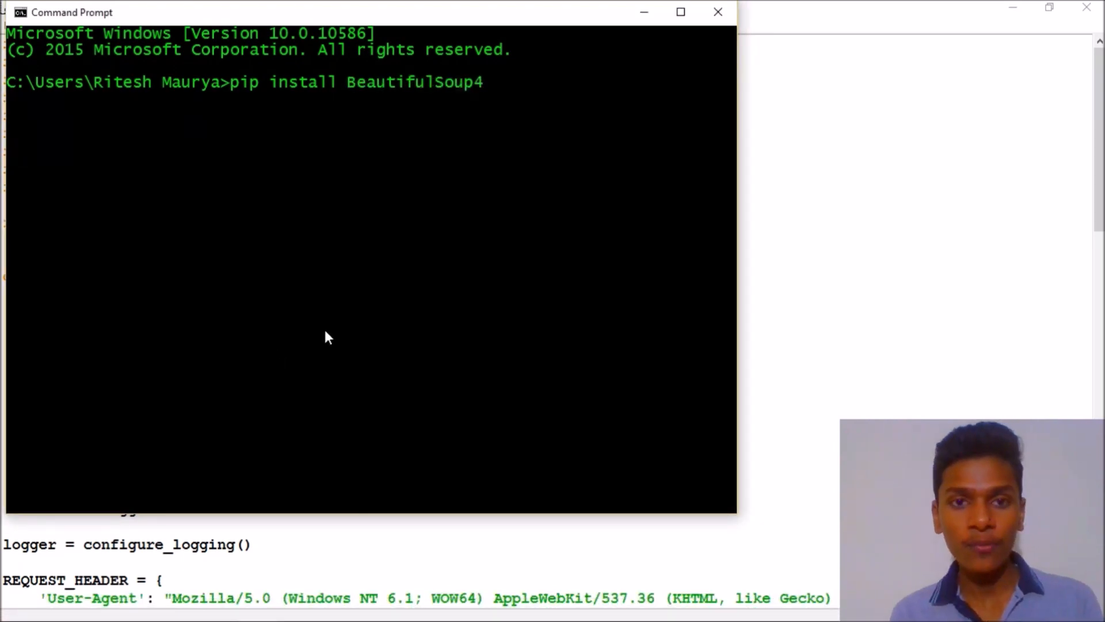
{"action": "key", "text": "Return"}
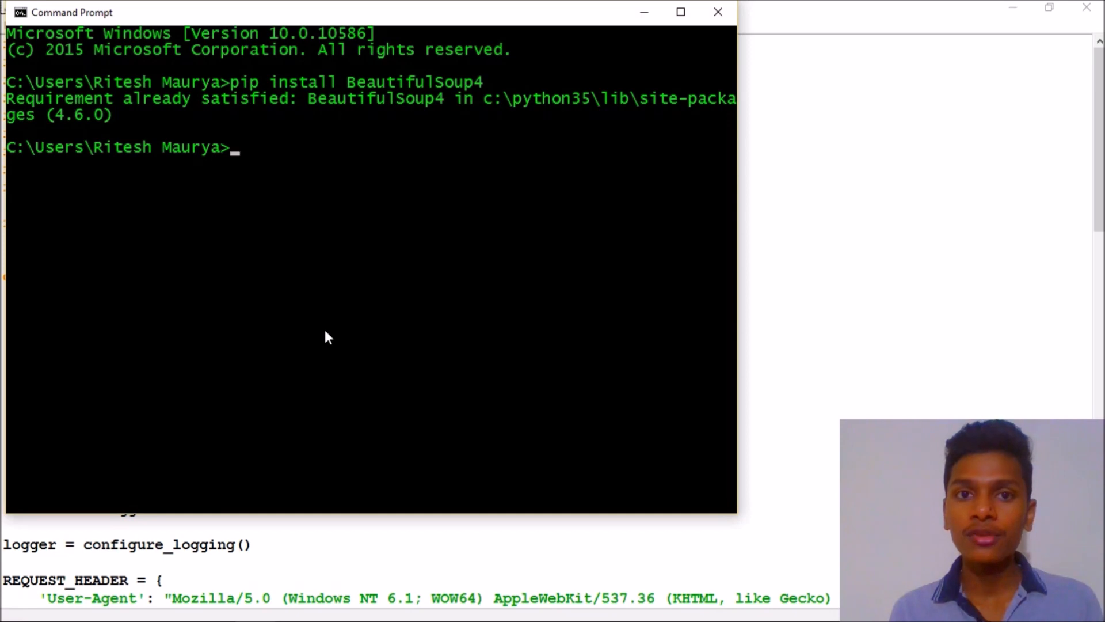
{"action": "left_click", "coordinate": [779, 180]}
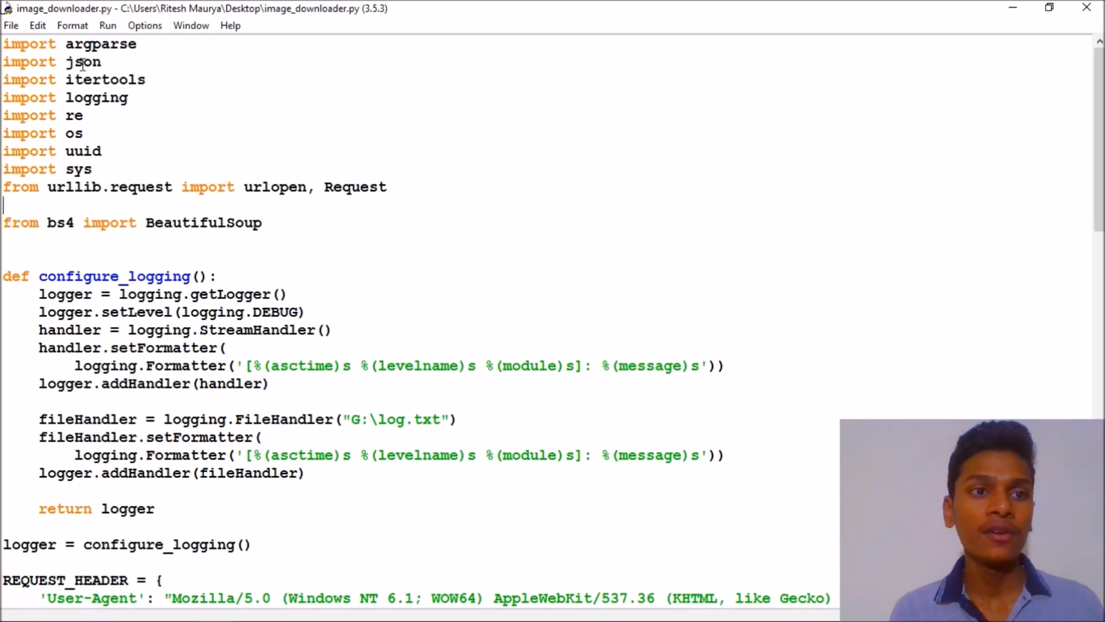
{"action": "left_click_drag", "start_coordinate": [81, 63], "coordinate": [101, 62]}
{"action": "left_click", "coordinate": [121, 79]}
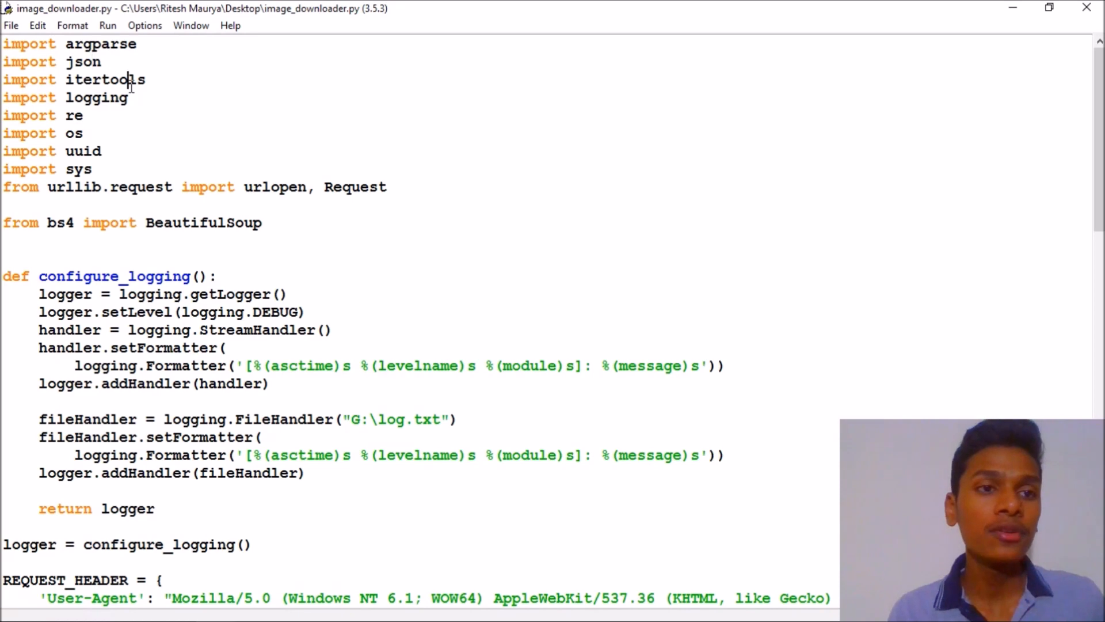
{"action": "double_click", "coordinate": [132, 79]}
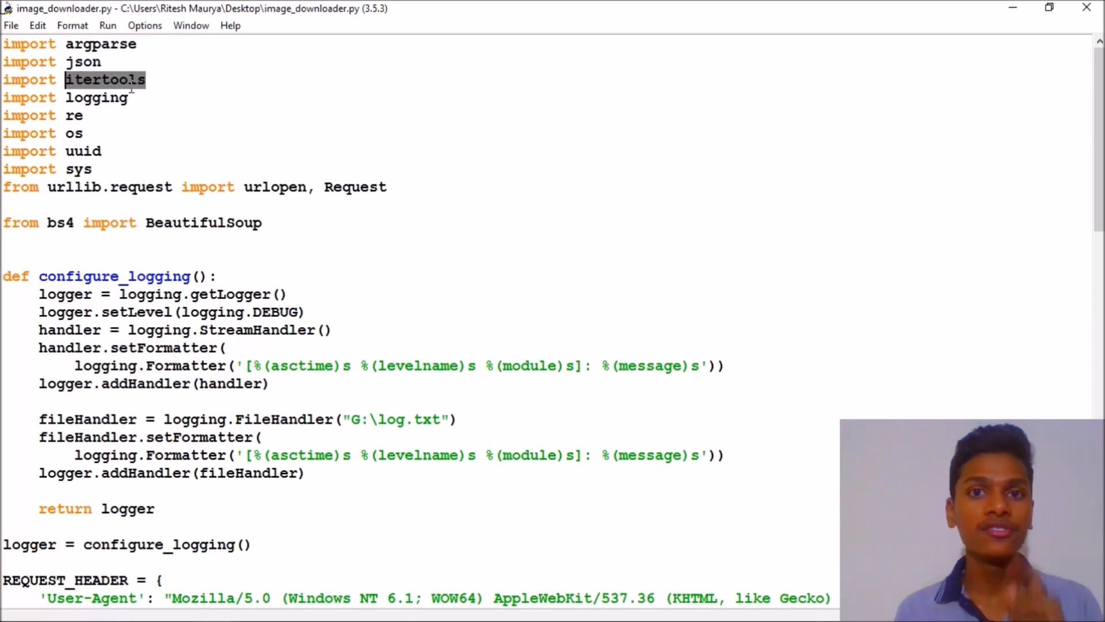
{"action": "double_click", "coordinate": [95, 97]}
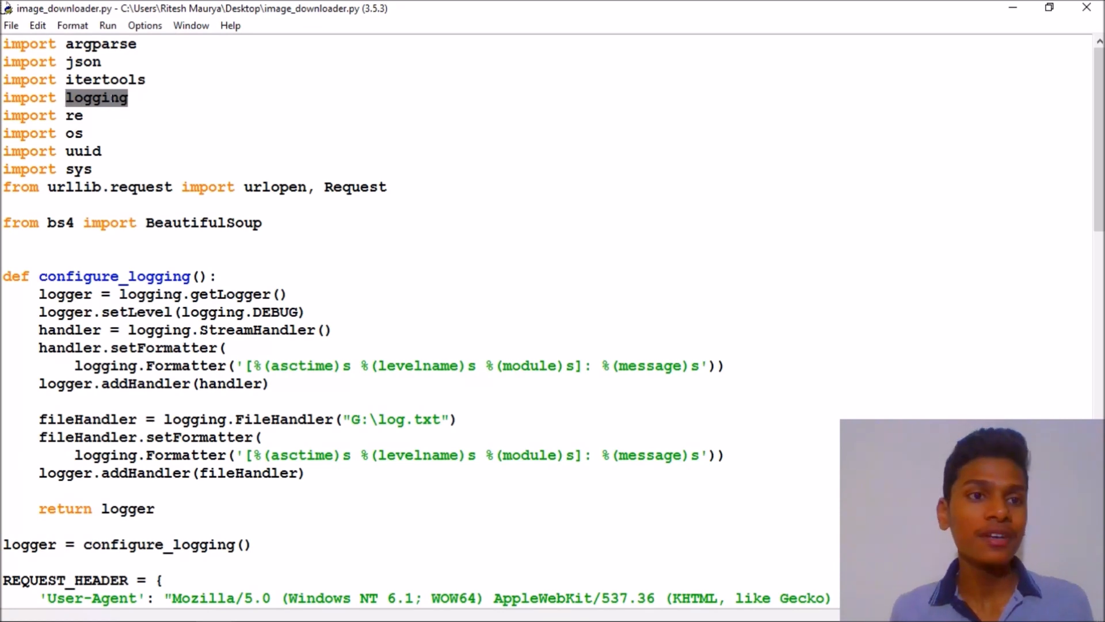
{"action": "double_click", "coordinate": [73, 115]}
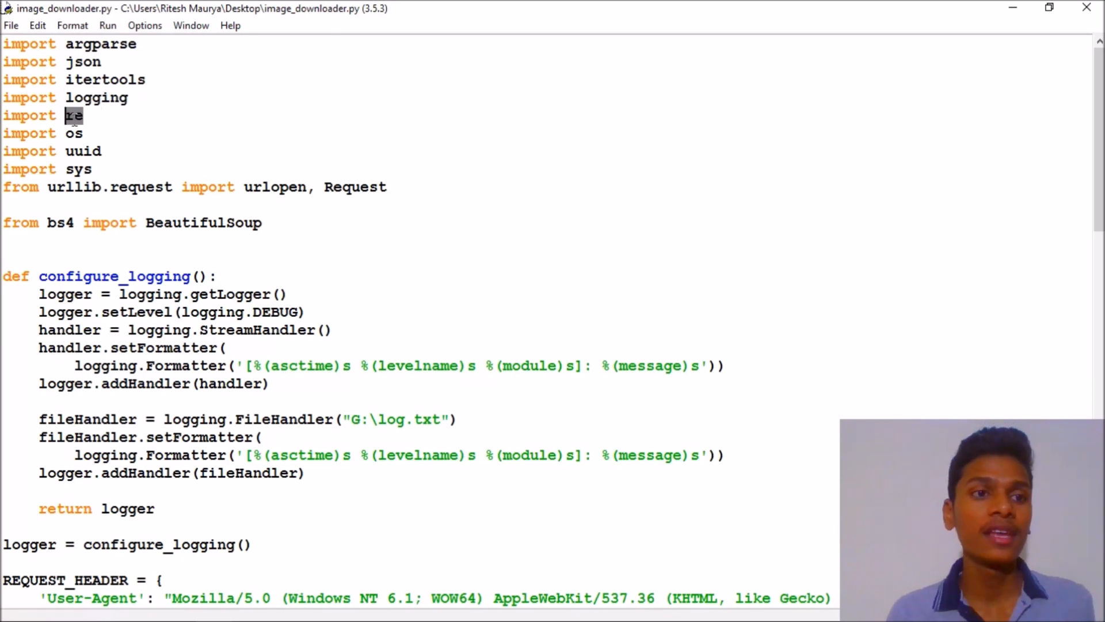
{"action": "left_click_drag", "start_coordinate": [75, 133], "coordinate": [99, 131]}
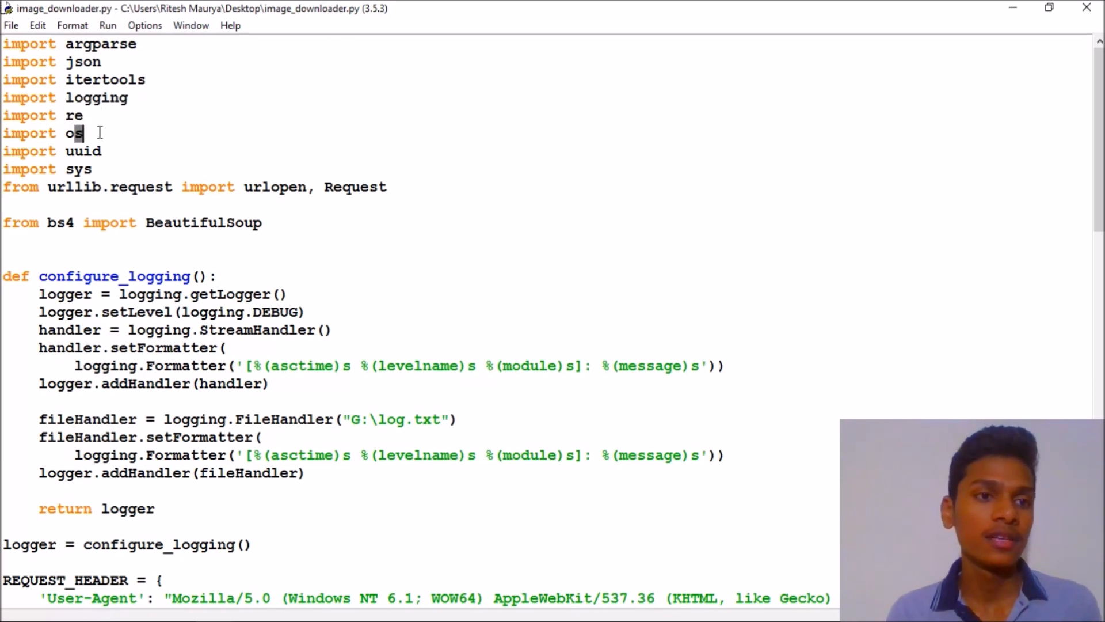
{"action": "double_click", "coordinate": [83, 151]}
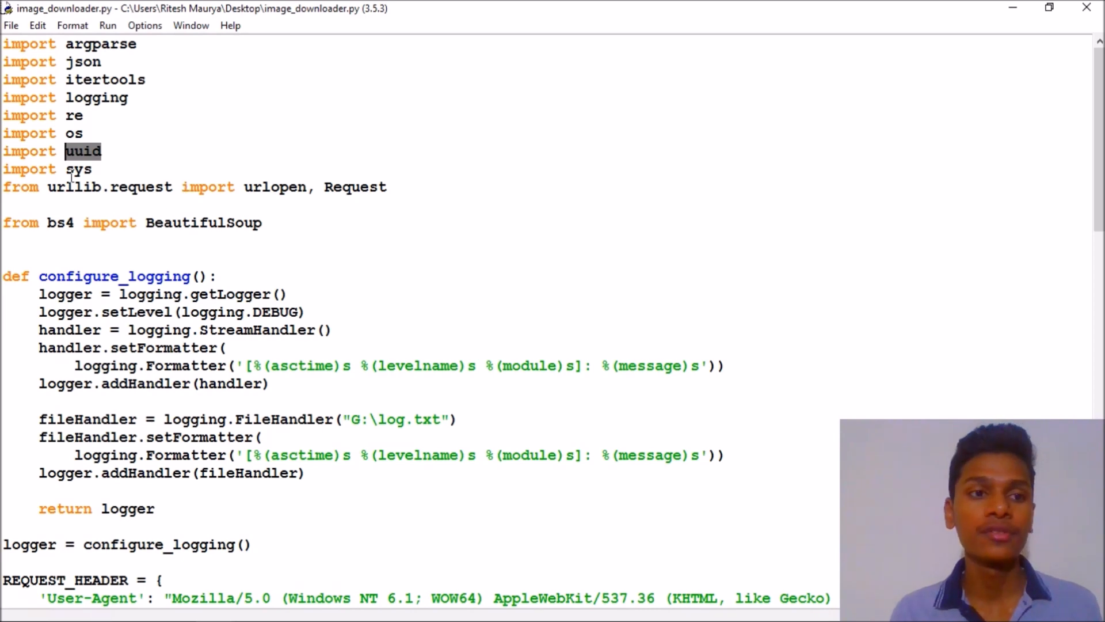
{"action": "left_click", "coordinate": [69, 177]}
{"action": "double_click", "coordinate": [79, 169]}
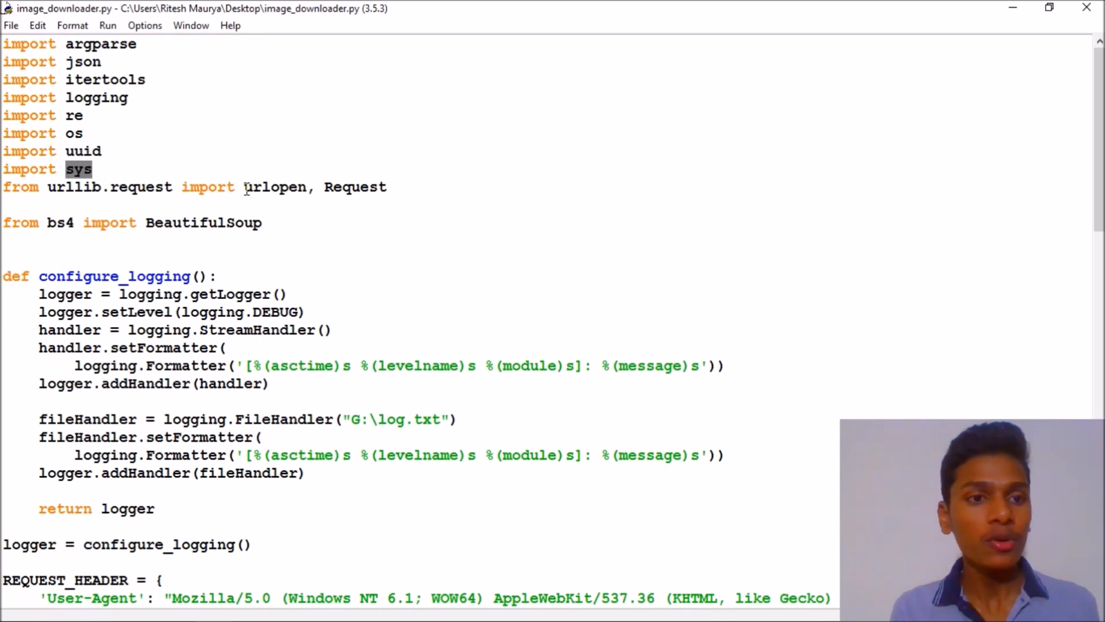
{"action": "left_click_drag", "start_coordinate": [48, 187], "coordinate": [165, 192]}
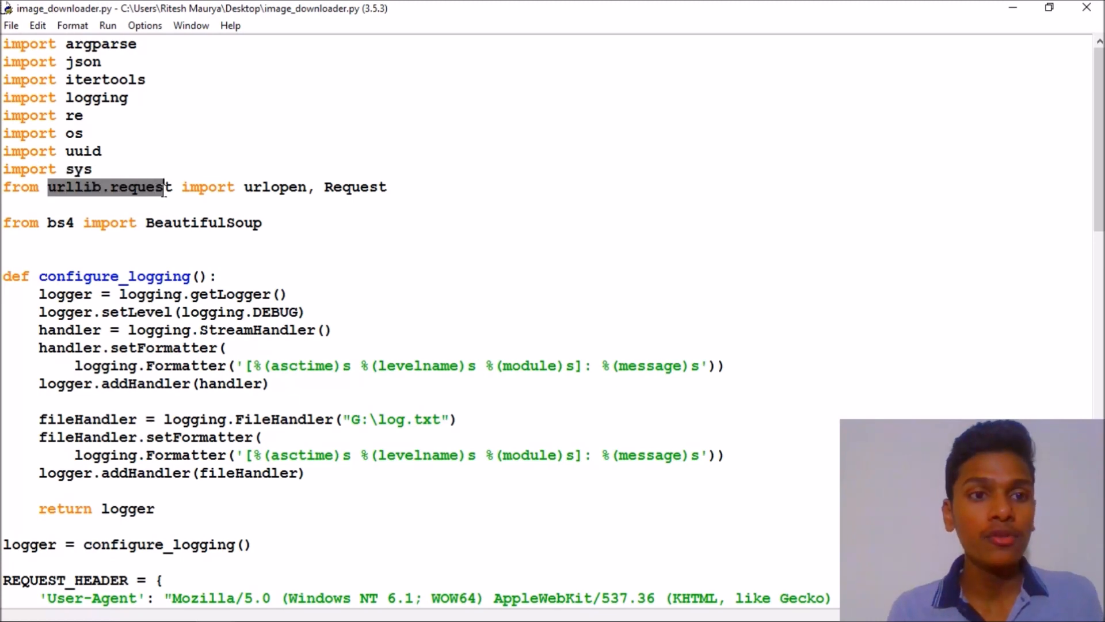
{"action": "left_click", "coordinate": [166, 188]}
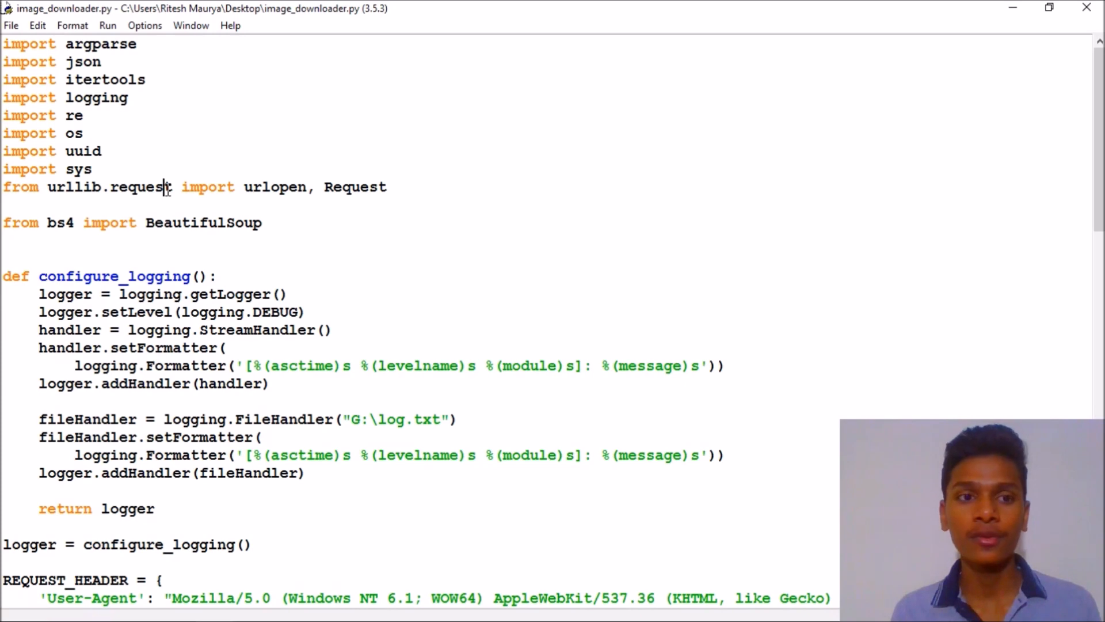
{"action": "double_click", "coordinate": [193, 223]}
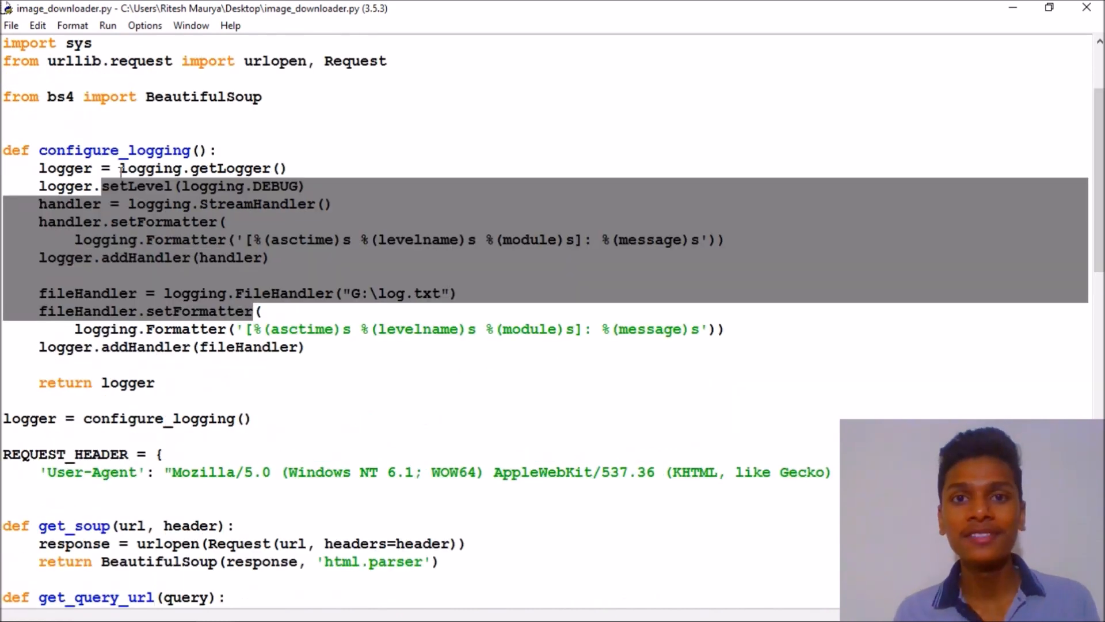
{"action": "left_click", "coordinate": [122, 169]}
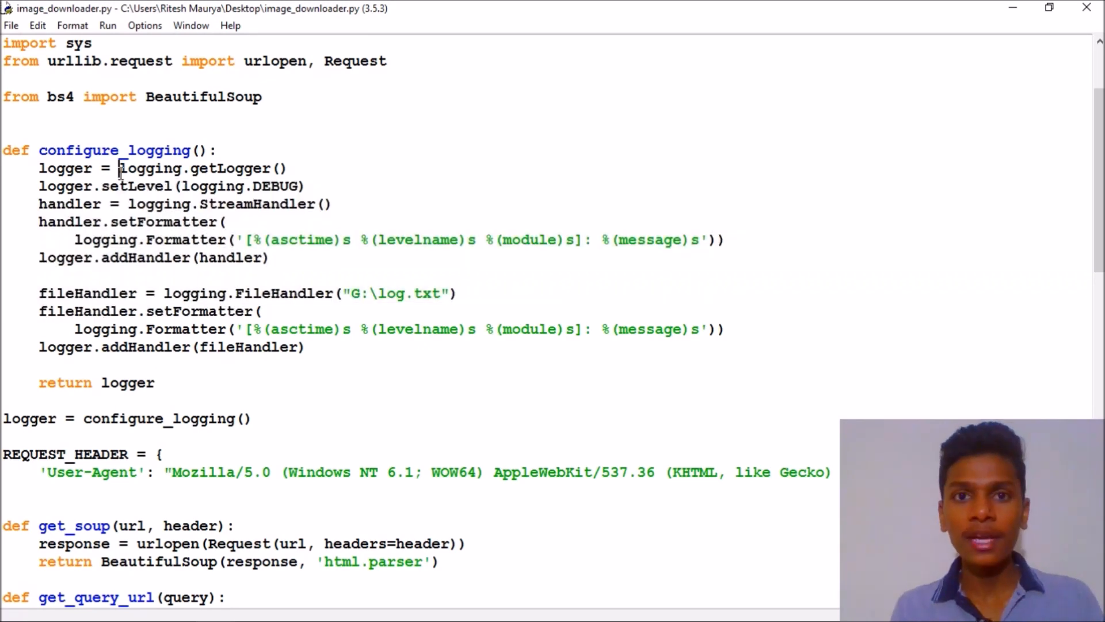
{"action": "double_click", "coordinate": [263, 204]}
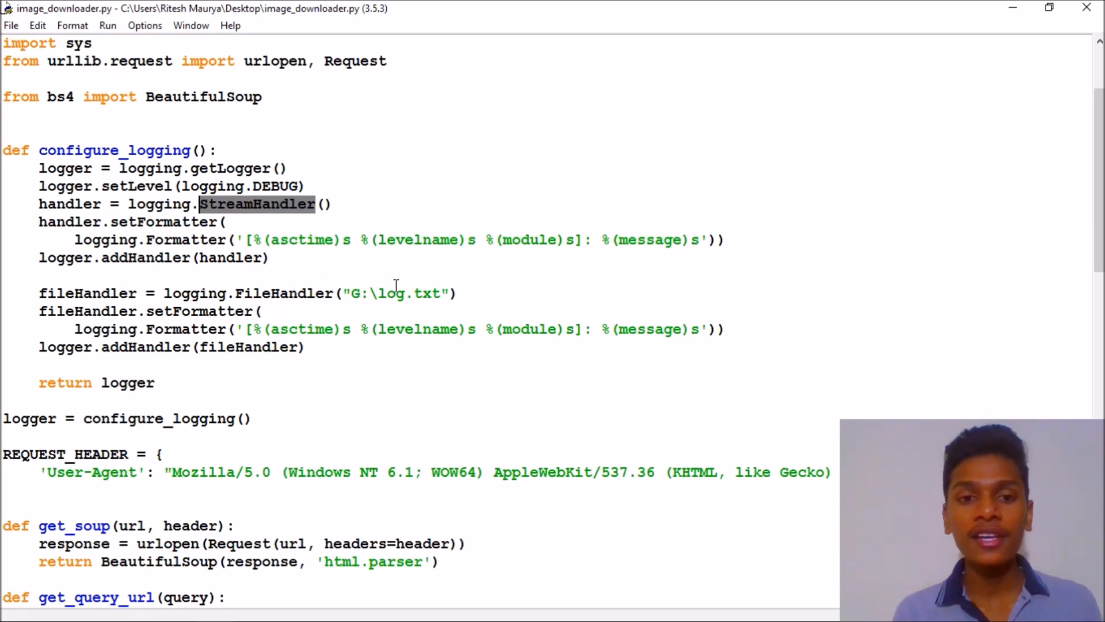
{"action": "left_click", "coordinate": [367, 294]}
{"action": "left_click_drag", "start_coordinate": [370, 294], "coordinate": [445, 294]}
{"action": "left_click", "coordinate": [443, 293]}
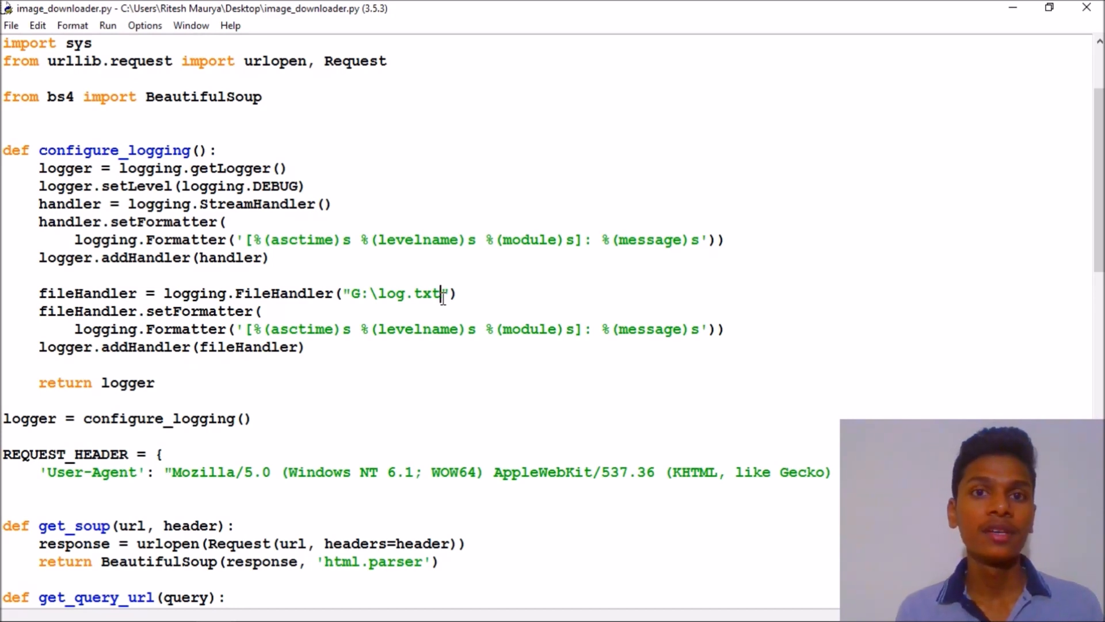
{"action": "scroll", "coordinate": [443, 293], "scroll_direction": "down", "scroll_amount": 4}
{"action": "double_click", "coordinate": [160, 204]}
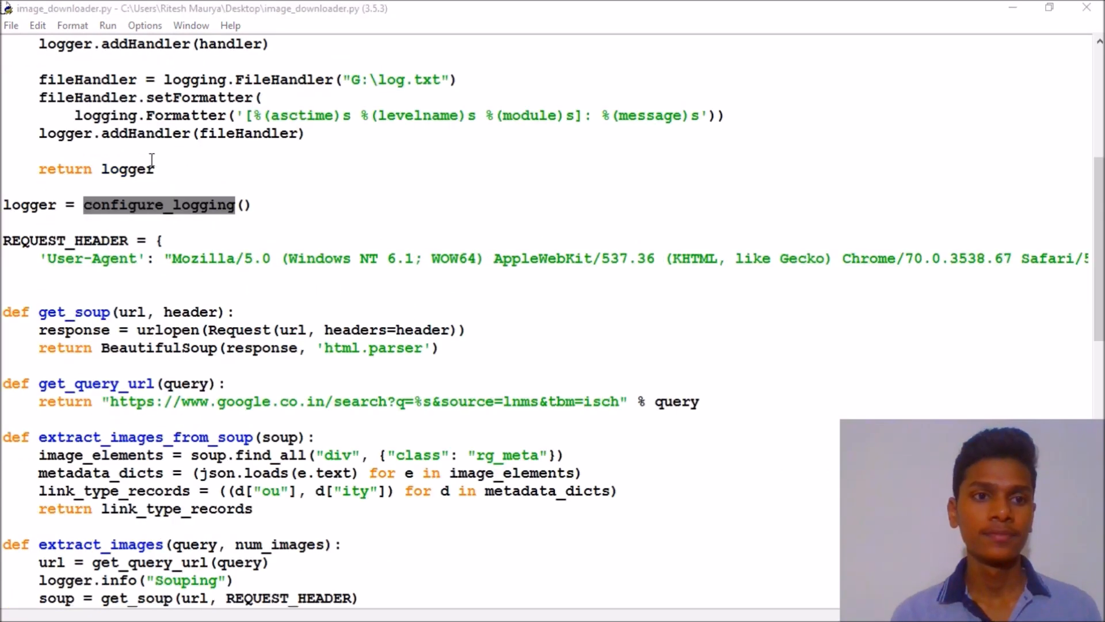
{"action": "double_click", "coordinate": [127, 169]}
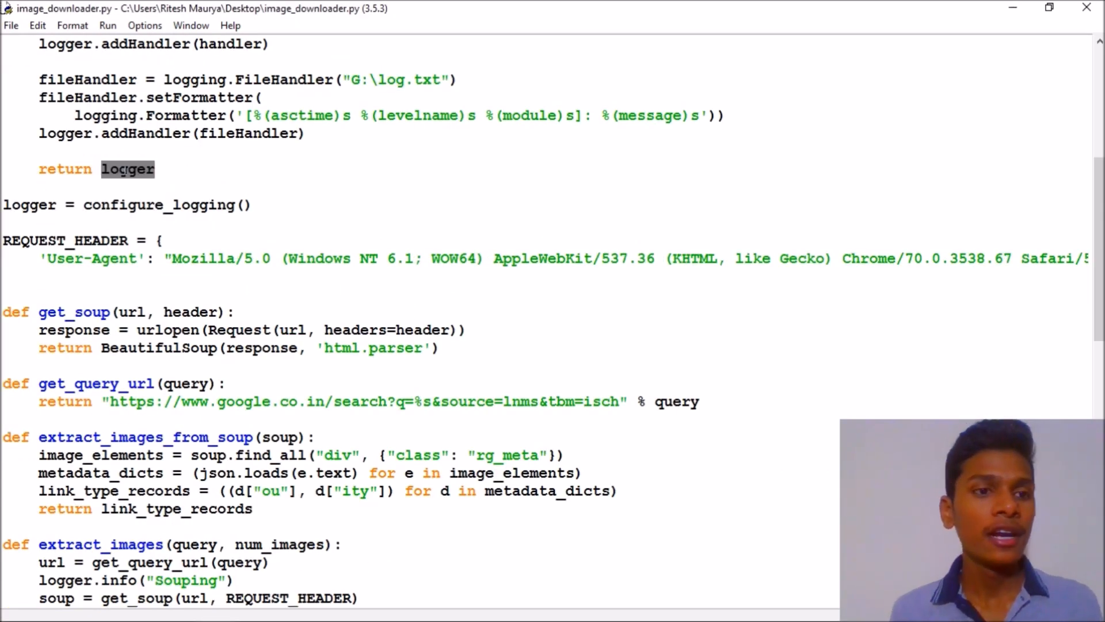
{"action": "double_click", "coordinate": [24, 204]}
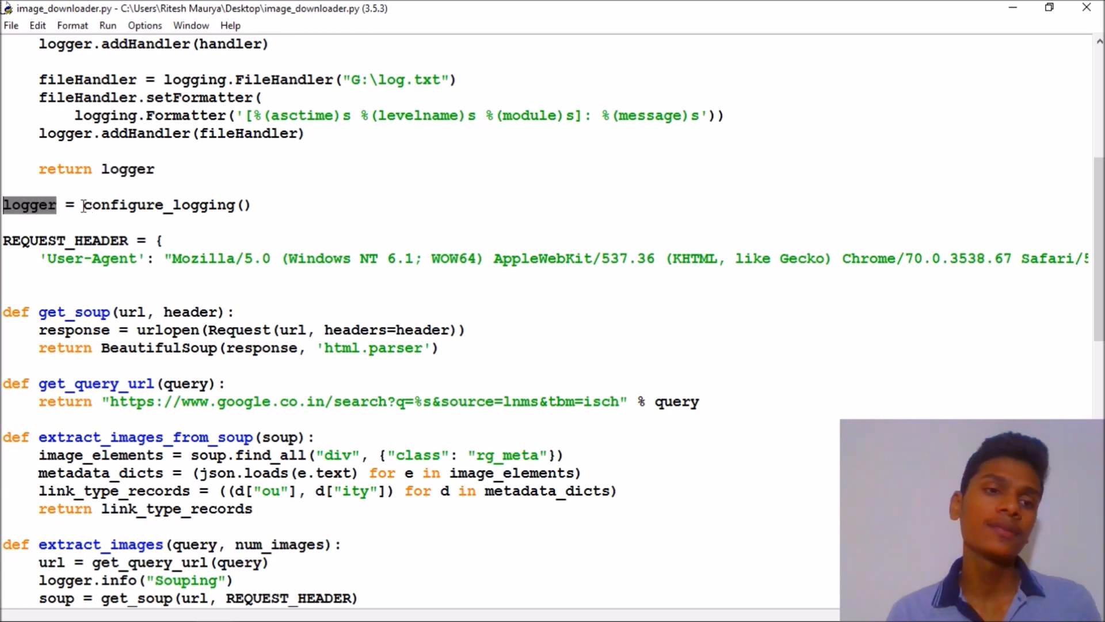
{"action": "left_click_drag", "start_coordinate": [83, 205], "coordinate": [294, 204]}
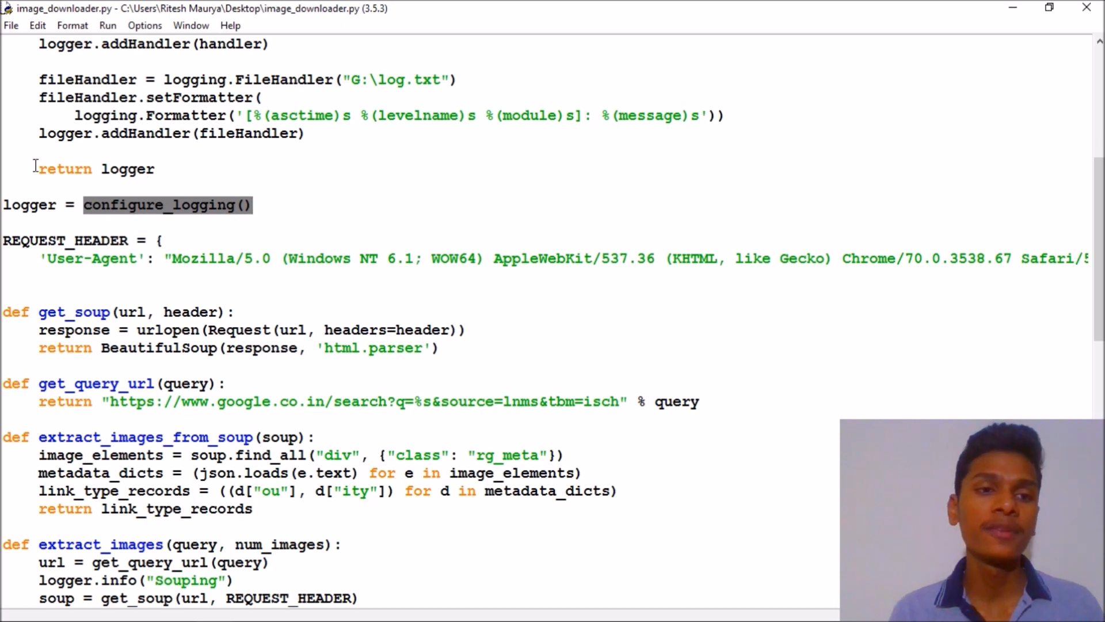
{"action": "left_click_drag", "start_coordinate": [40, 168], "coordinate": [156, 168]}
{"action": "left_click", "coordinate": [193, 175]}
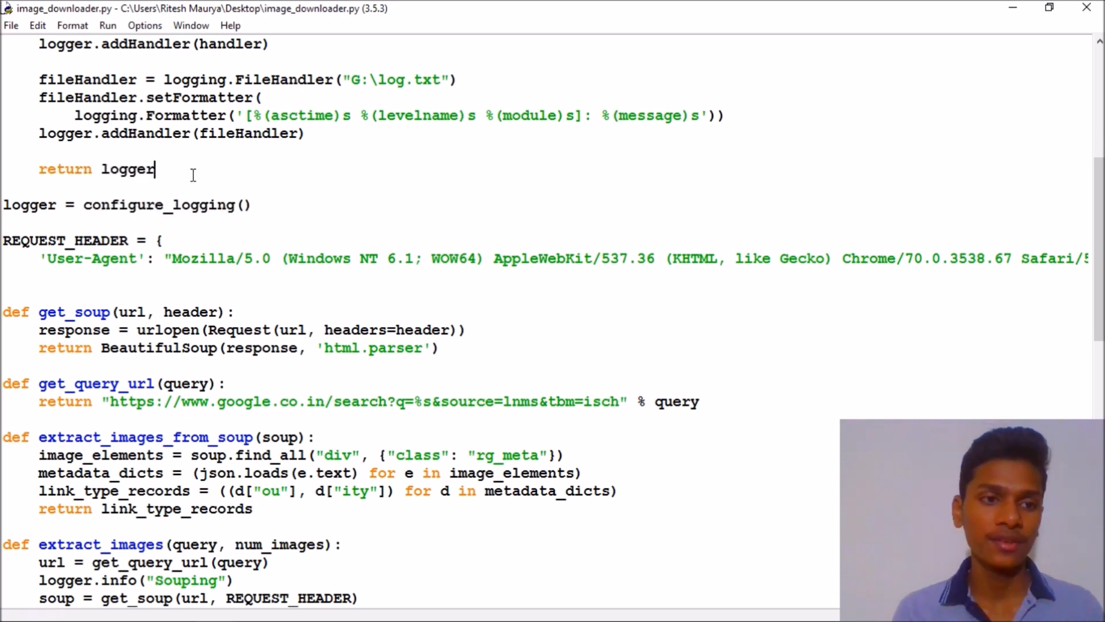
{"action": "double_click", "coordinate": [54, 241]}
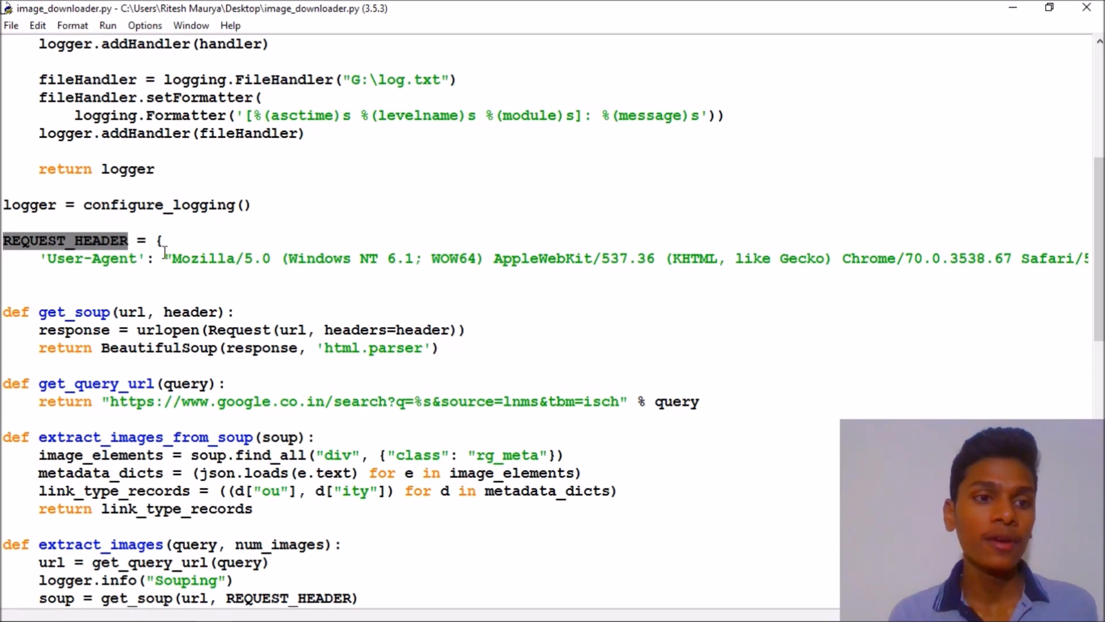
{"action": "double_click", "coordinate": [67, 259]}
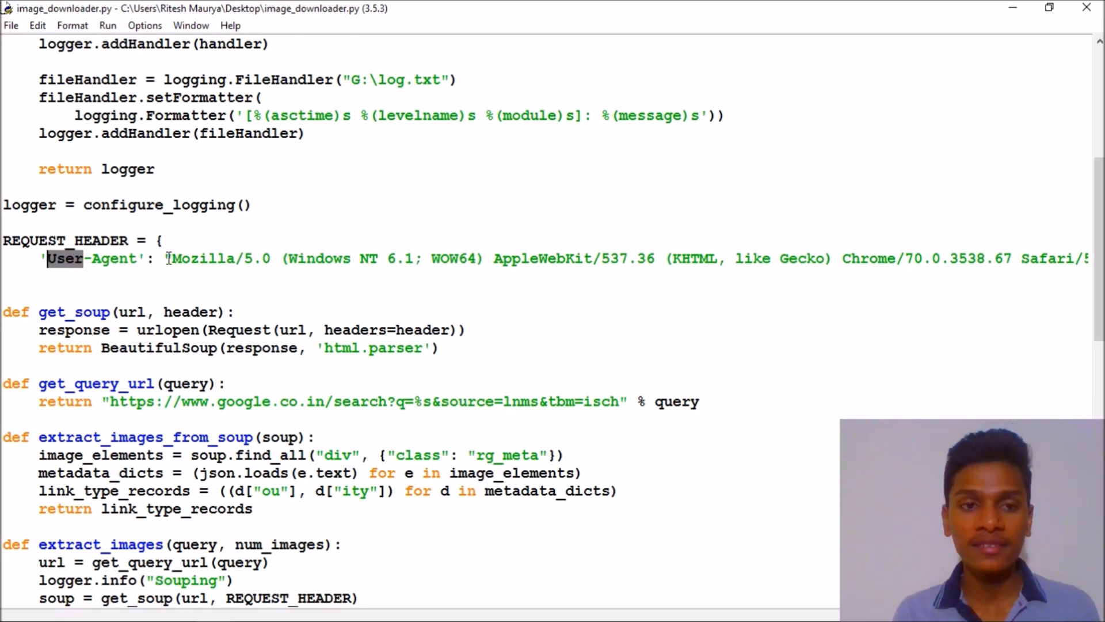
{"action": "triple_click", "coordinate": [441, 258]}
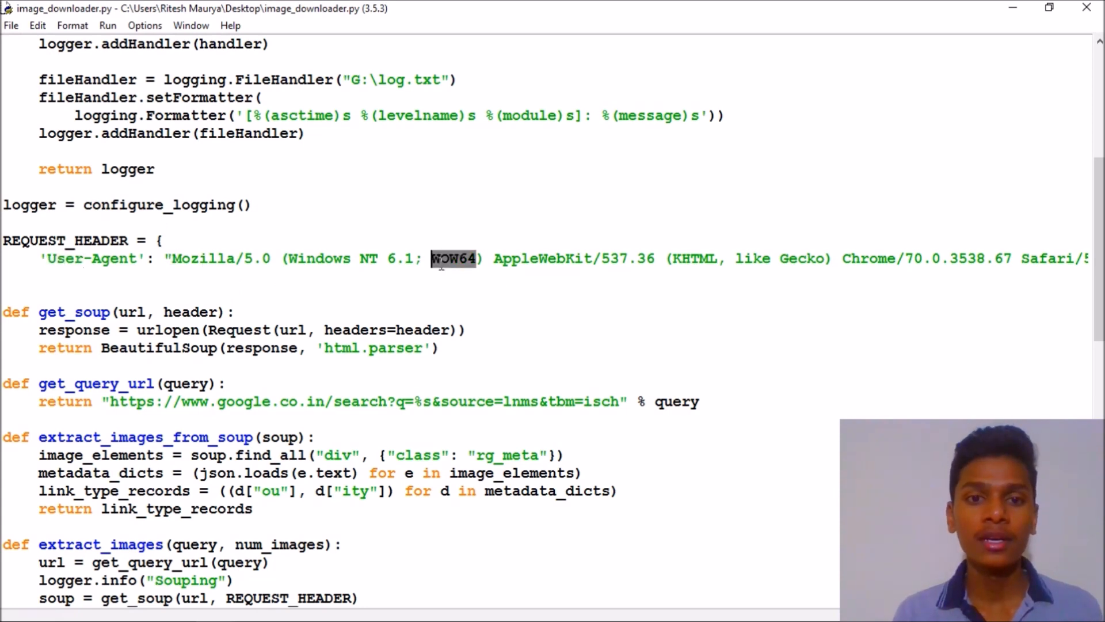
{"action": "left_click", "coordinate": [456, 328]}
{"action": "scroll", "coordinate": [166, 326], "scroll_direction": "down", "scroll_amount": 4}
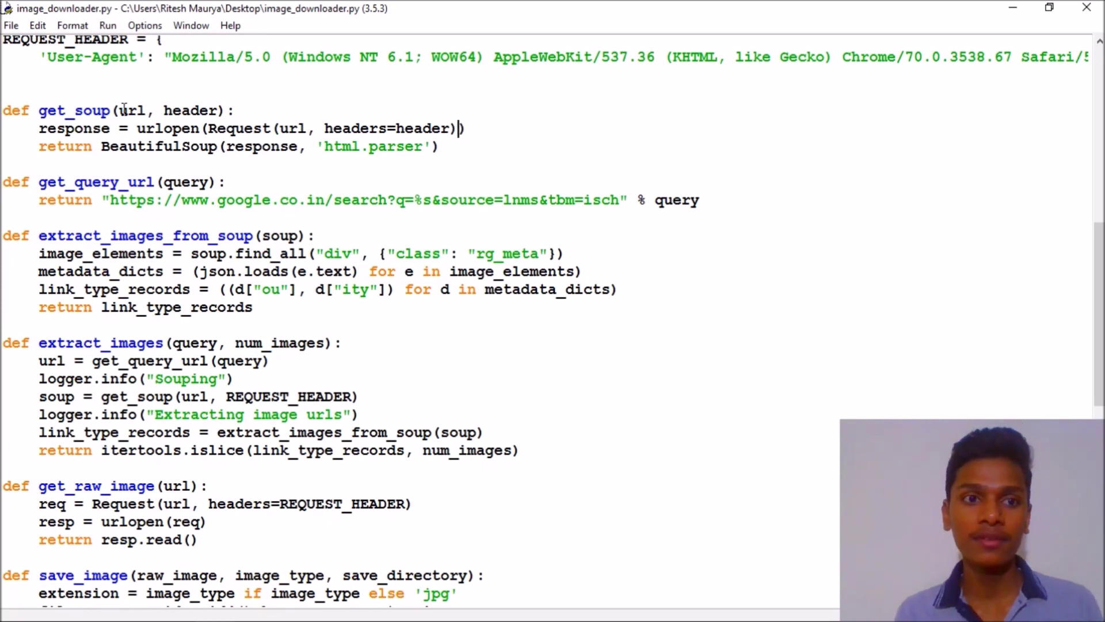
{"action": "left_click_drag", "start_coordinate": [101, 147], "coordinate": [505, 151]}
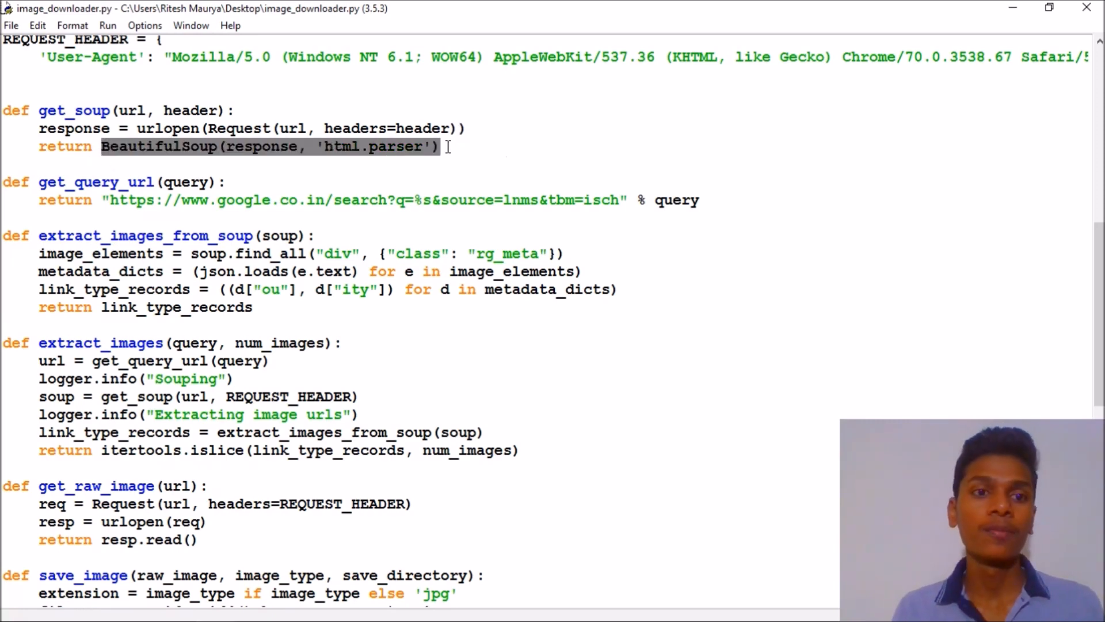
{"action": "left_click", "coordinate": [329, 253]}
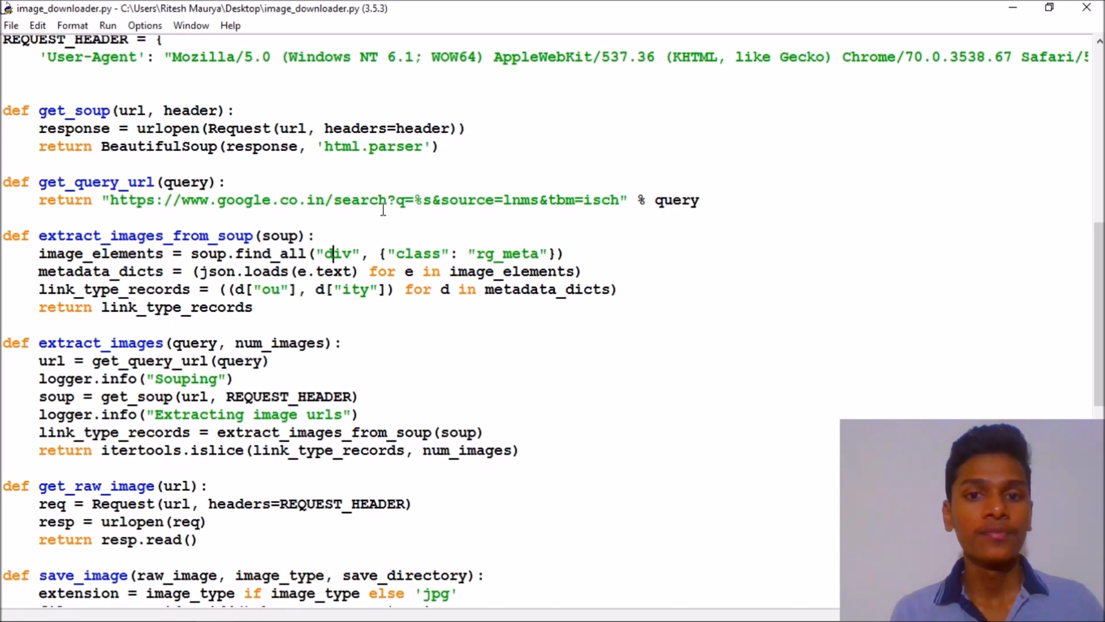
{"action": "left_click_drag", "start_coordinate": [297, 199], "coordinate": [541, 199]}
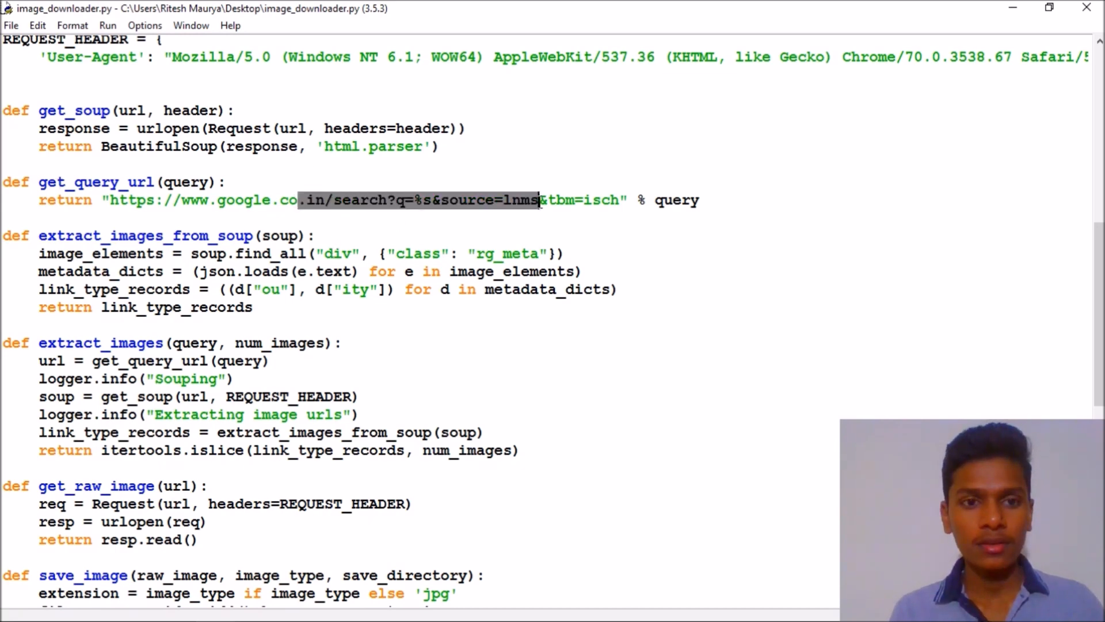
{"action": "left_click", "coordinate": [541, 199]}
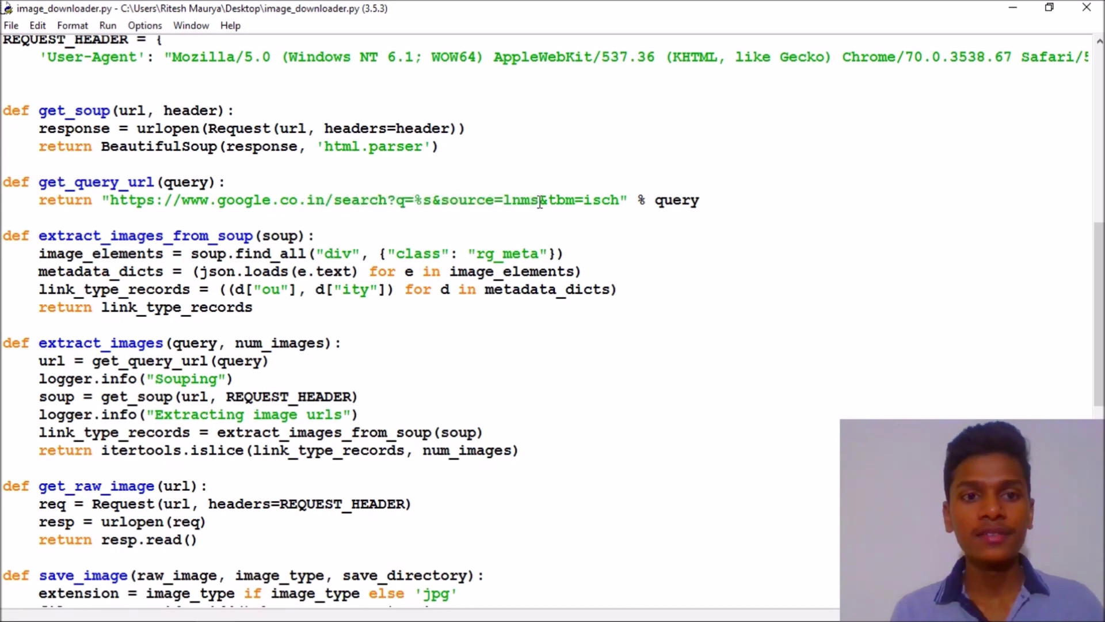
{"action": "triple_click", "coordinate": [678, 202]}
{"action": "left_click", "coordinate": [678, 201]}
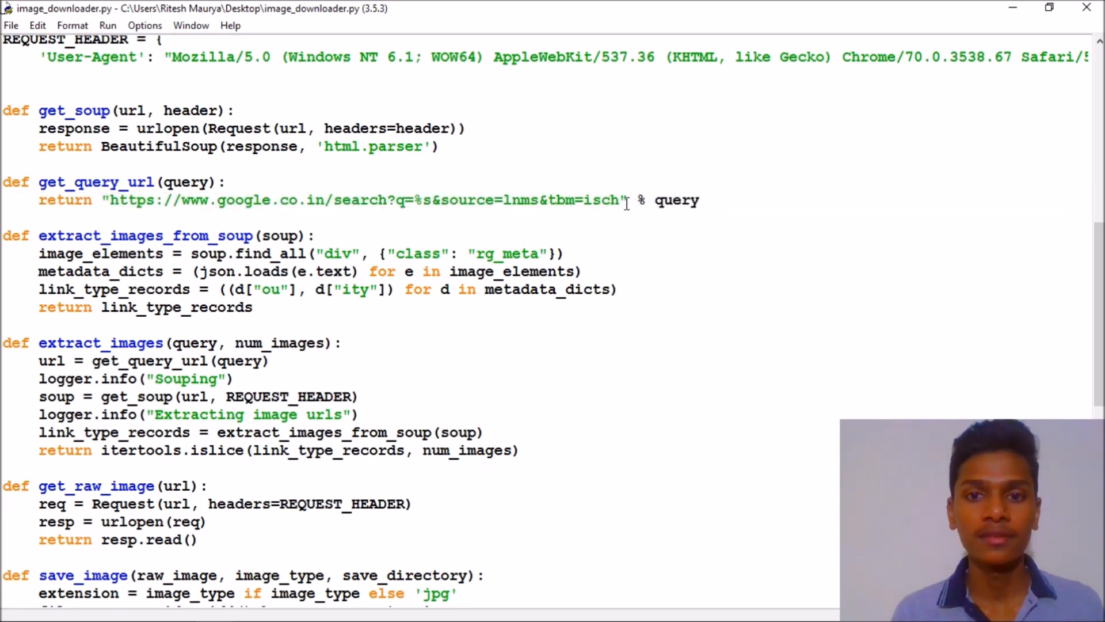
{"action": "mouse_move", "coordinate": [629, 201]}
{"action": "left_mouse_down"}
{"action": "mouse_move", "coordinate": [160, 214]}
{"action": "mouse_move", "coordinate": [156, 201]}
{"action": "left_mouse_up"}
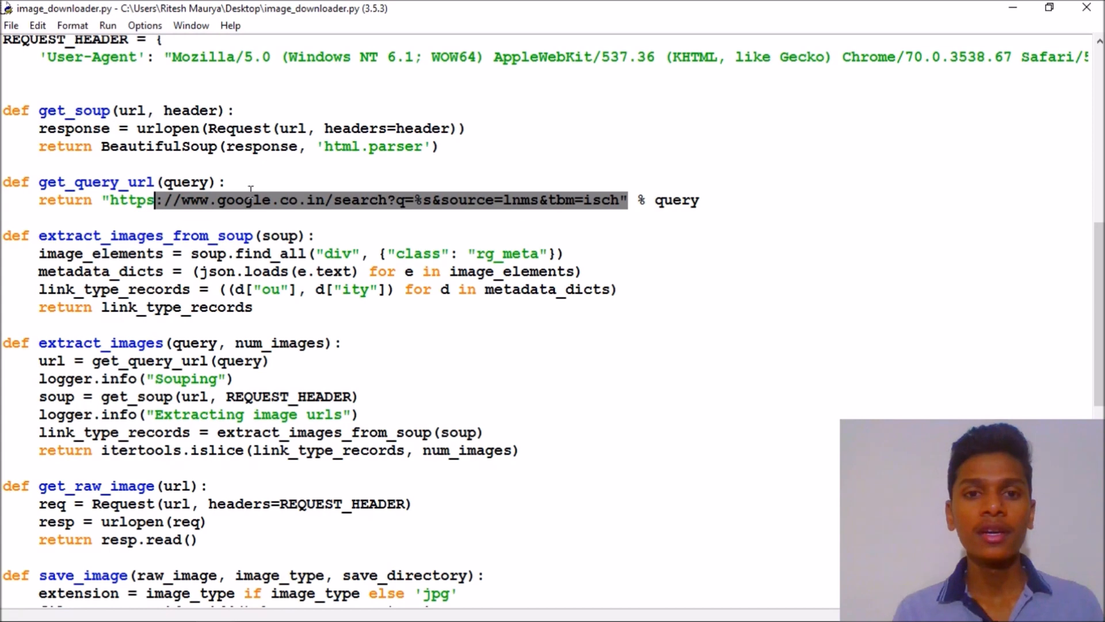
{"action": "left_click", "coordinate": [298, 200]}
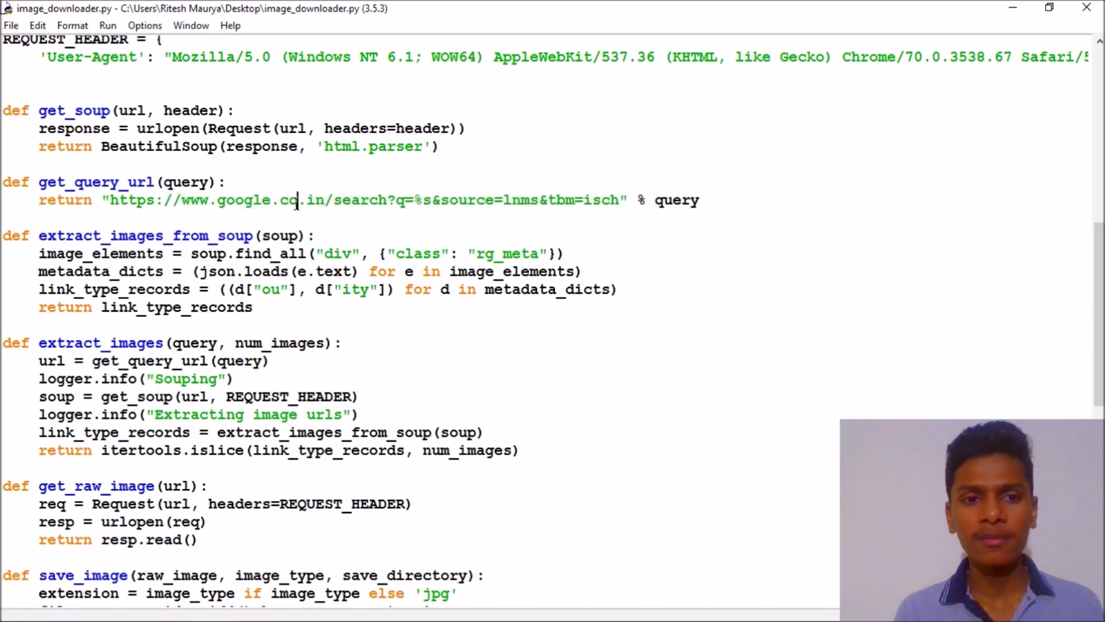
{"action": "double_click", "coordinate": [600, 200]}
{"action": "left_click_drag", "start_coordinate": [620, 199], "coordinate": [64, 200]}
{"action": "left_click", "coordinate": [64, 200]}
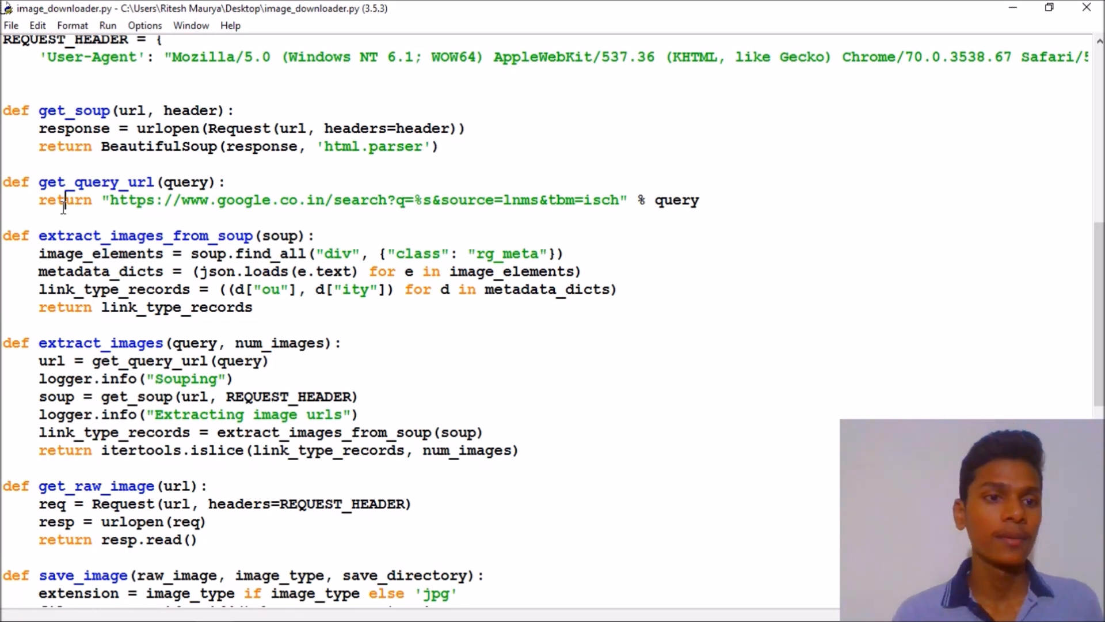
{"action": "scroll", "coordinate": [64, 205], "scroll_direction": "down", "scroll_amount": 1}
{"action": "left_click", "coordinate": [118, 213]}
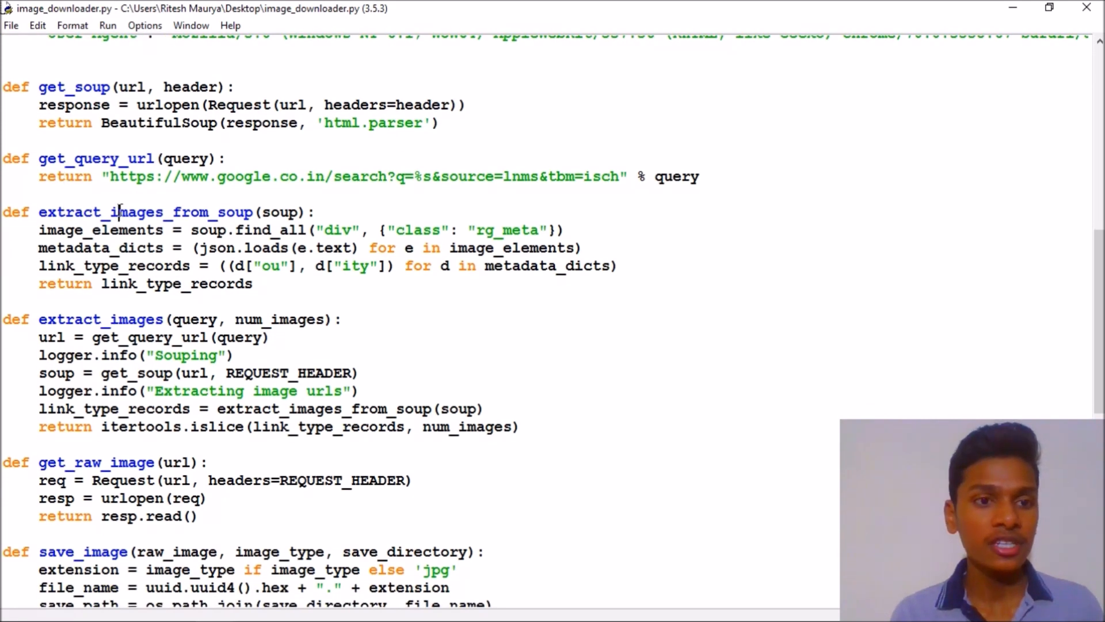
{"action": "scroll", "coordinate": [118, 213], "scroll_direction": "down", "scroll_amount": 1}
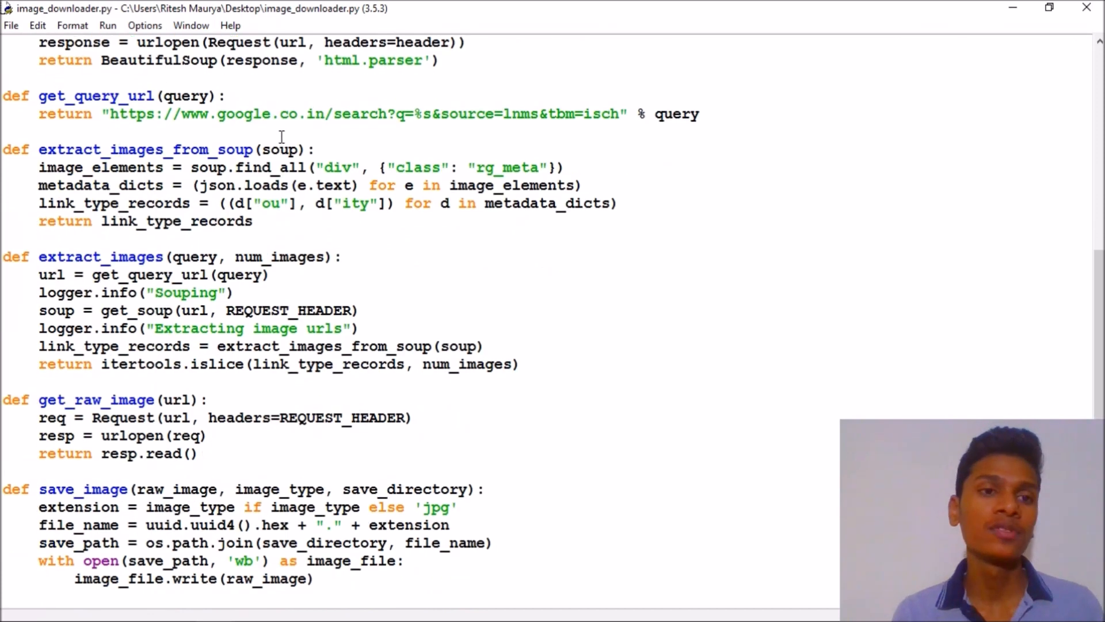
{"action": "scroll", "coordinate": [281, 136], "scroll_direction": "up", "scroll_amount": 1}
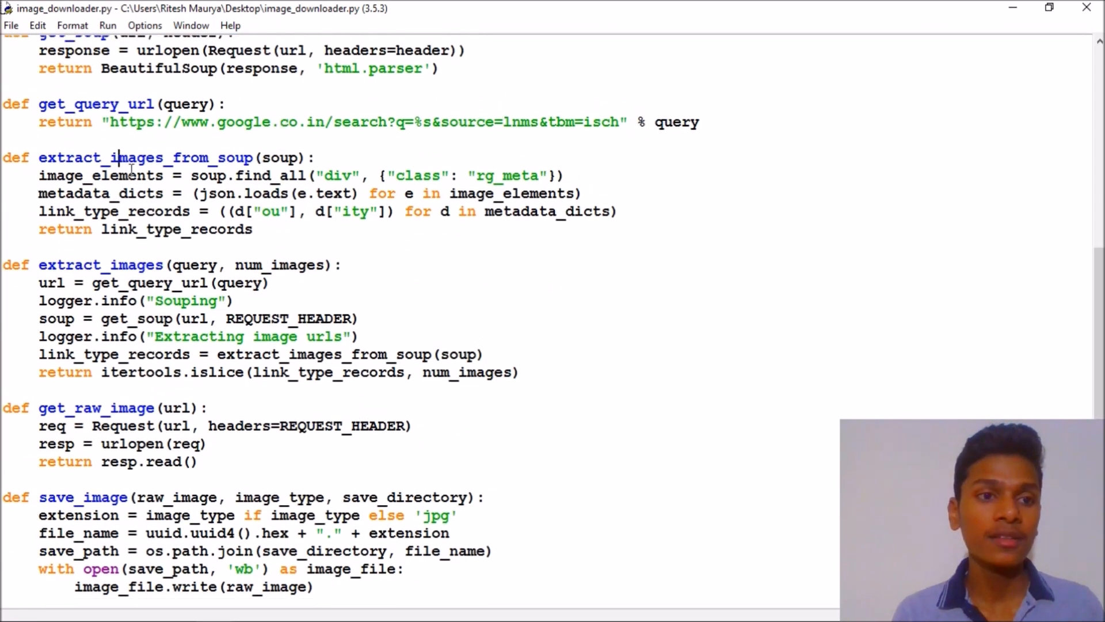
{"action": "scroll", "coordinate": [131, 168], "scroll_direction": "up", "scroll_amount": 3}
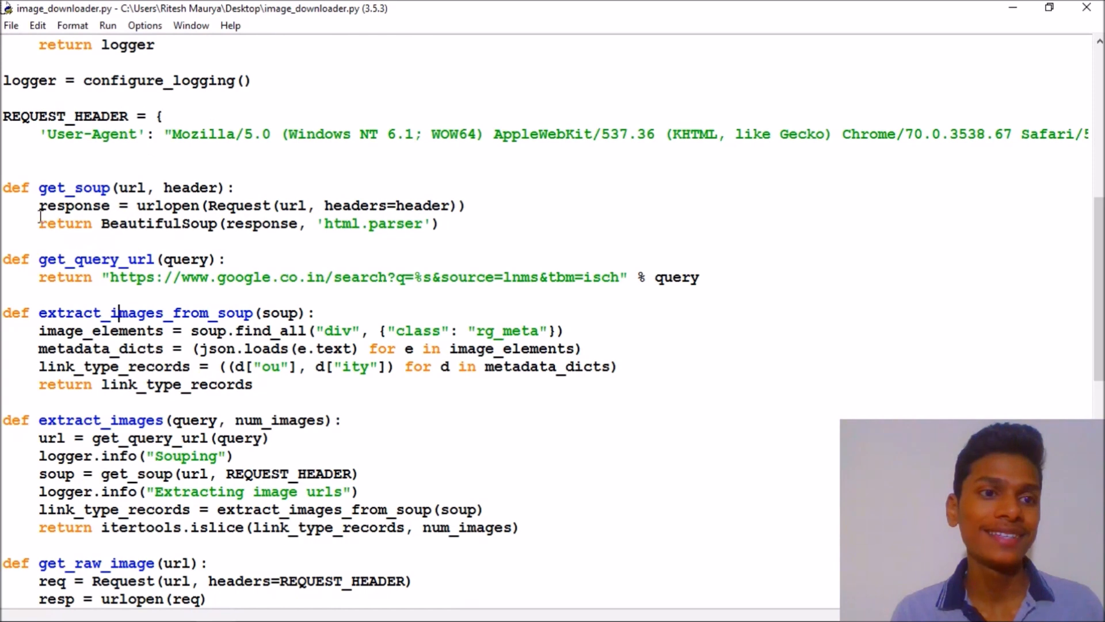
{"action": "left_click_drag", "start_coordinate": [40, 223], "coordinate": [298, 223]}
{"action": "left_click", "coordinate": [299, 223]}
{"action": "scroll", "coordinate": [208, 315], "scroll_direction": "down", "scroll_amount": 1}
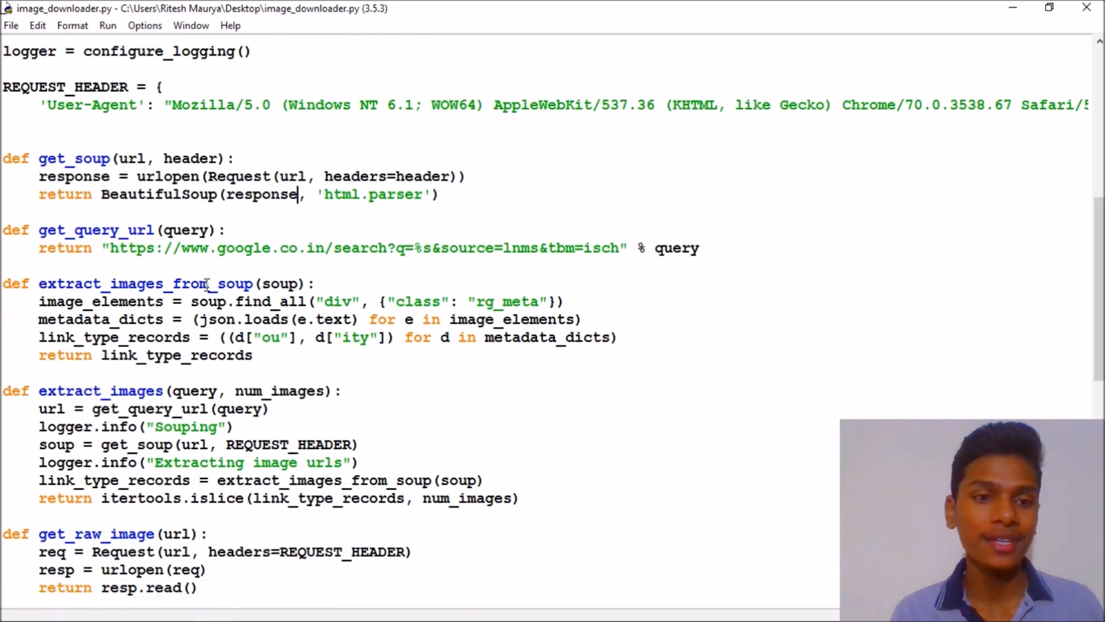
{"action": "scroll", "coordinate": [207, 284], "scroll_direction": "down", "scroll_amount": 3}
{"action": "scroll", "coordinate": [207, 283], "scroll_direction": "down", "scroll_amount": 3}
{"action": "scroll", "coordinate": [207, 283], "scroll_direction": "down", "scroll_amount": 2}
{"action": "scroll", "coordinate": [208, 283], "scroll_direction": "down", "scroll_amount": 2}
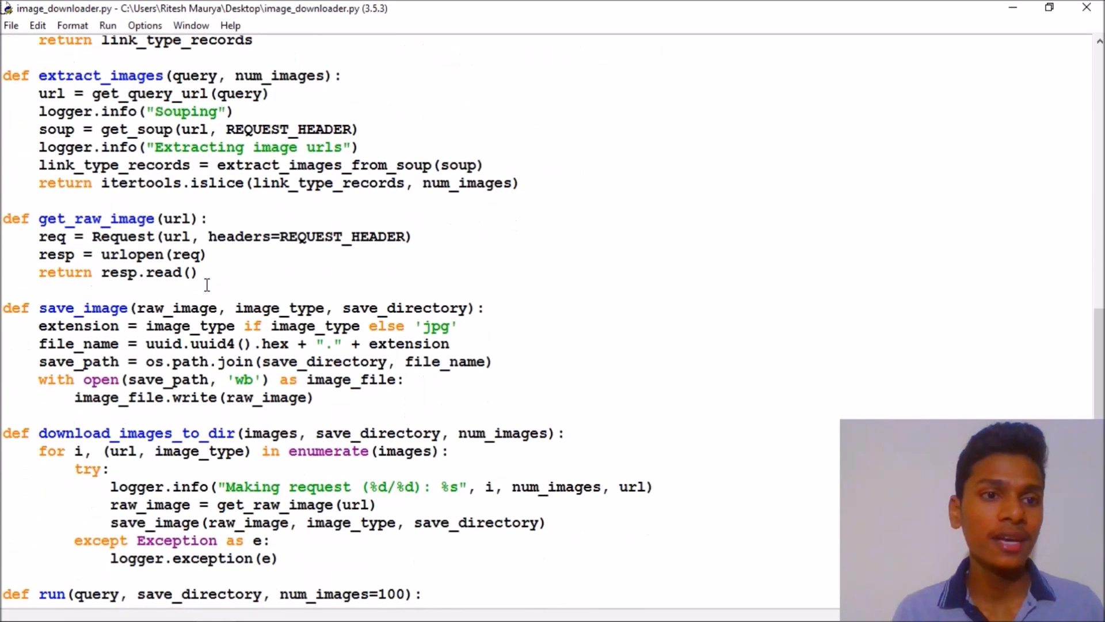
{"action": "scroll", "coordinate": [207, 283], "scroll_direction": "down", "scroll_amount": 1}
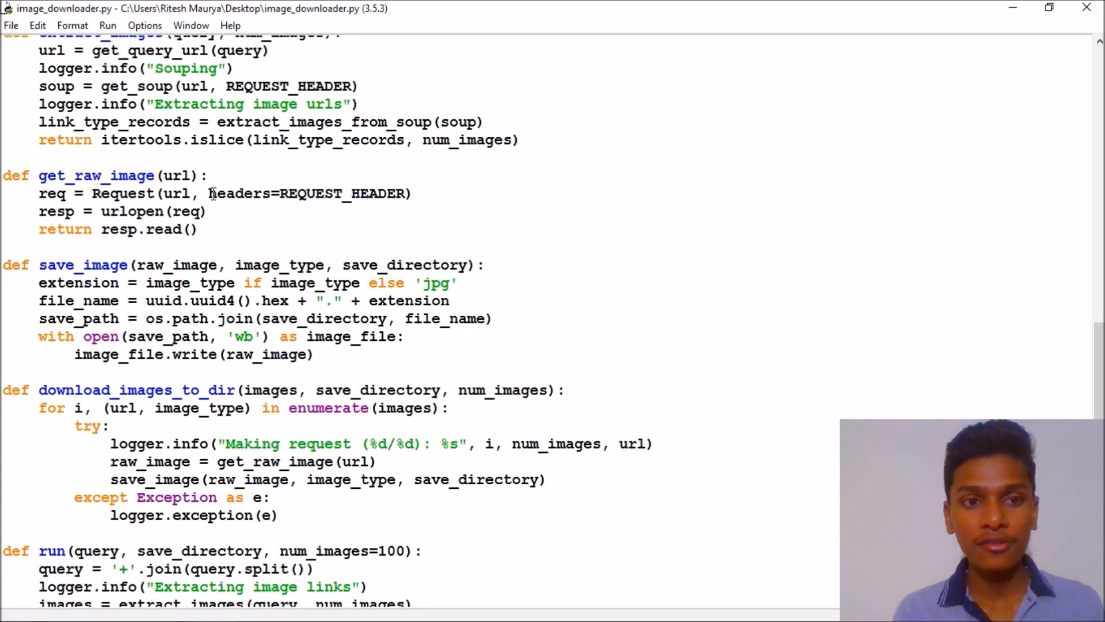
{"action": "left_click_drag", "start_coordinate": [209, 193], "coordinate": [398, 192]}
{"action": "left_click", "coordinate": [397, 192]}
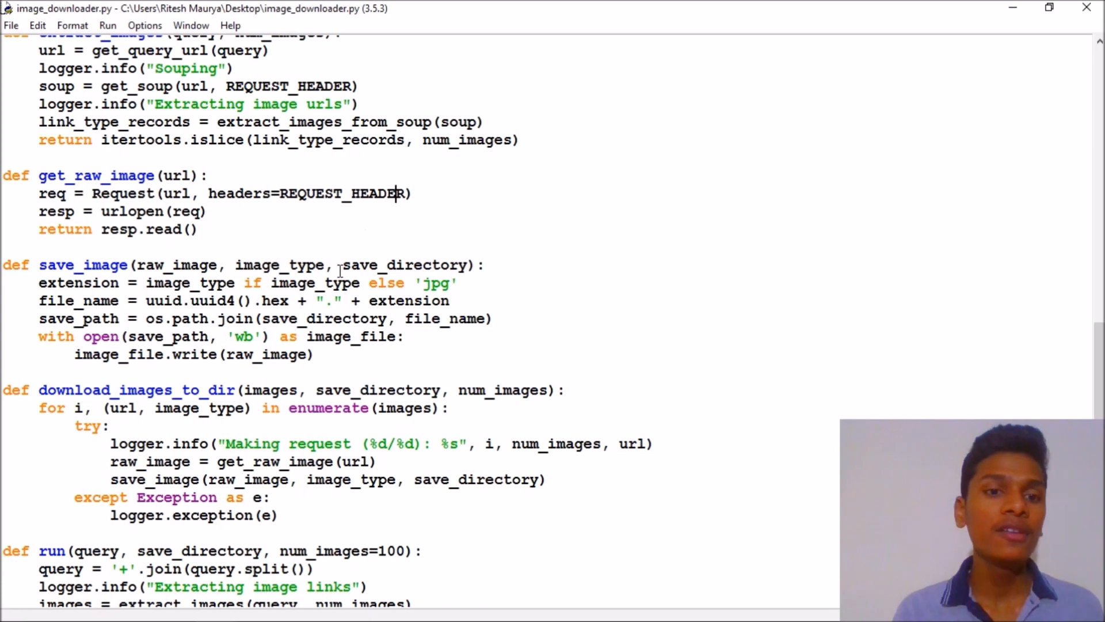
{"action": "scroll", "coordinate": [397, 193], "scroll_direction": "down", "scroll_amount": 3}
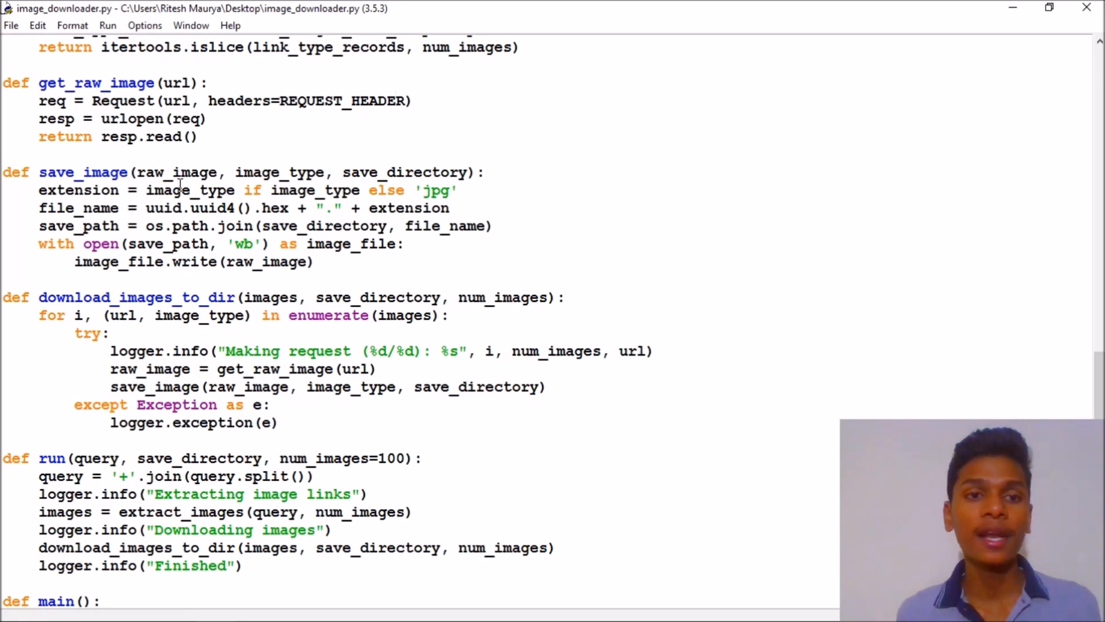
{"action": "left_click_drag", "start_coordinate": [135, 172], "coordinate": [469, 172]}
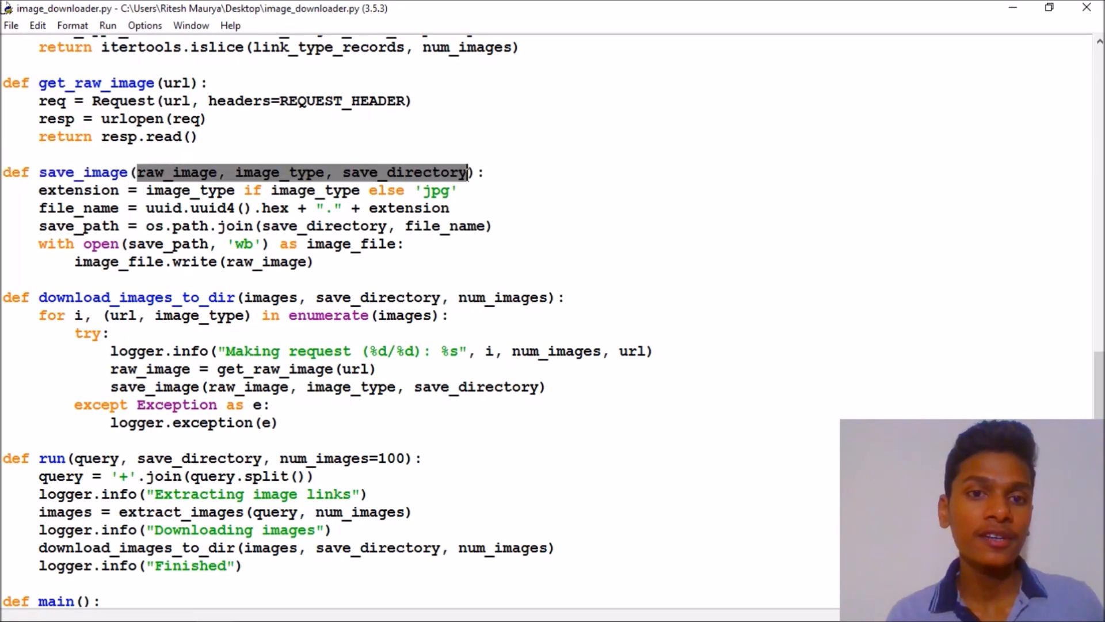
{"action": "left_click", "coordinate": [362, 207]}
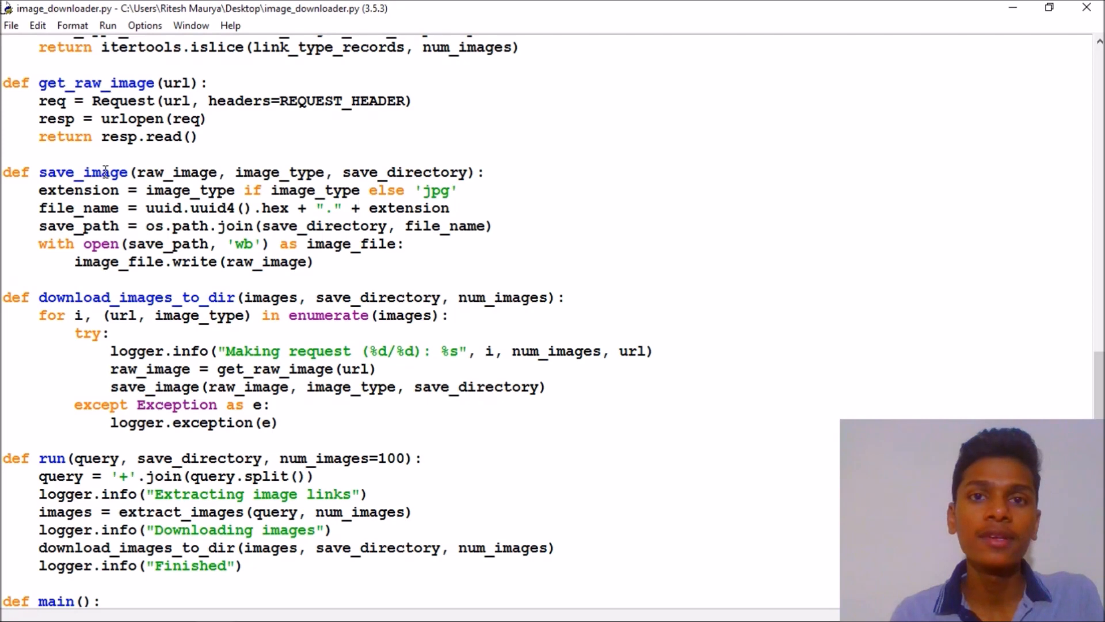
{"action": "scroll", "coordinate": [106, 170], "scroll_direction": "down", "scroll_amount": 3}
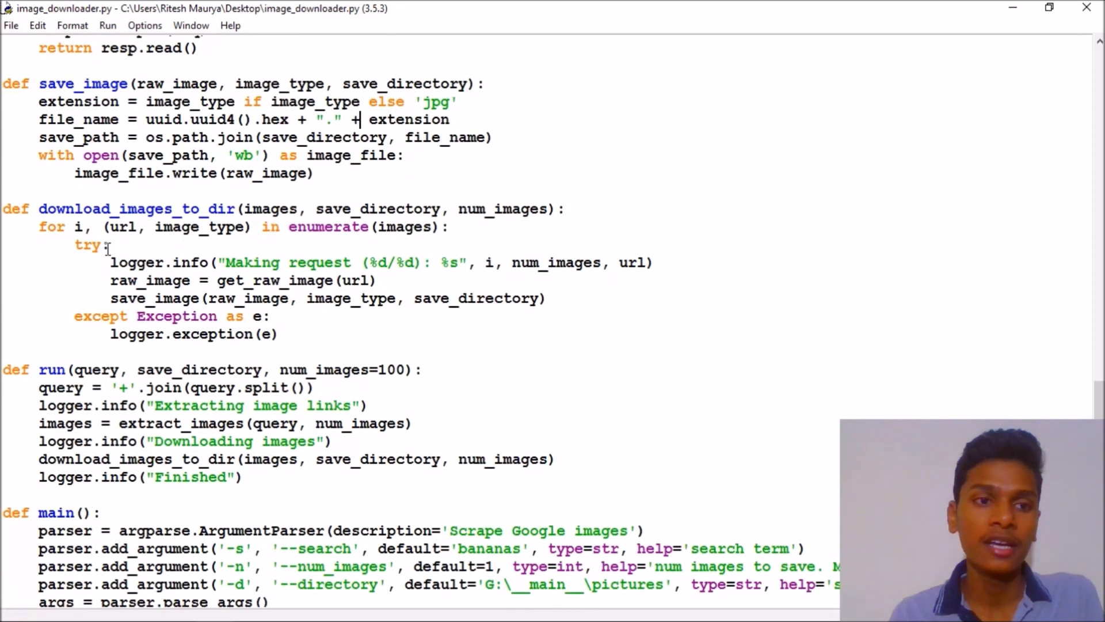
{"action": "scroll", "coordinate": [121, 155], "scroll_direction": "down", "scroll_amount": 3}
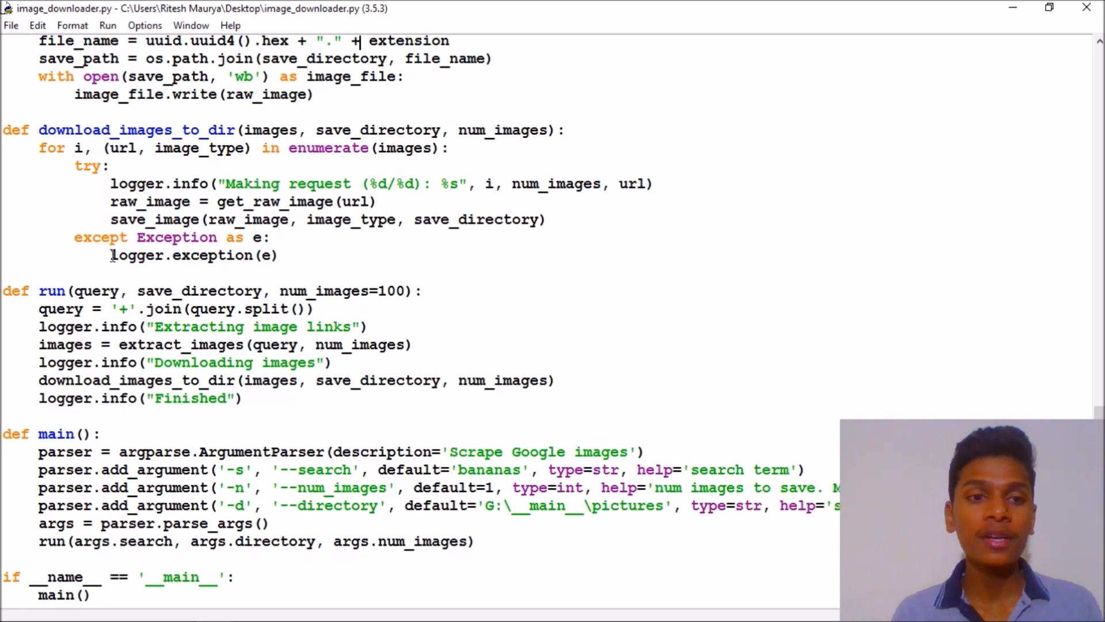
{"action": "left_click_drag", "start_coordinate": [111, 254], "coordinate": [265, 238]}
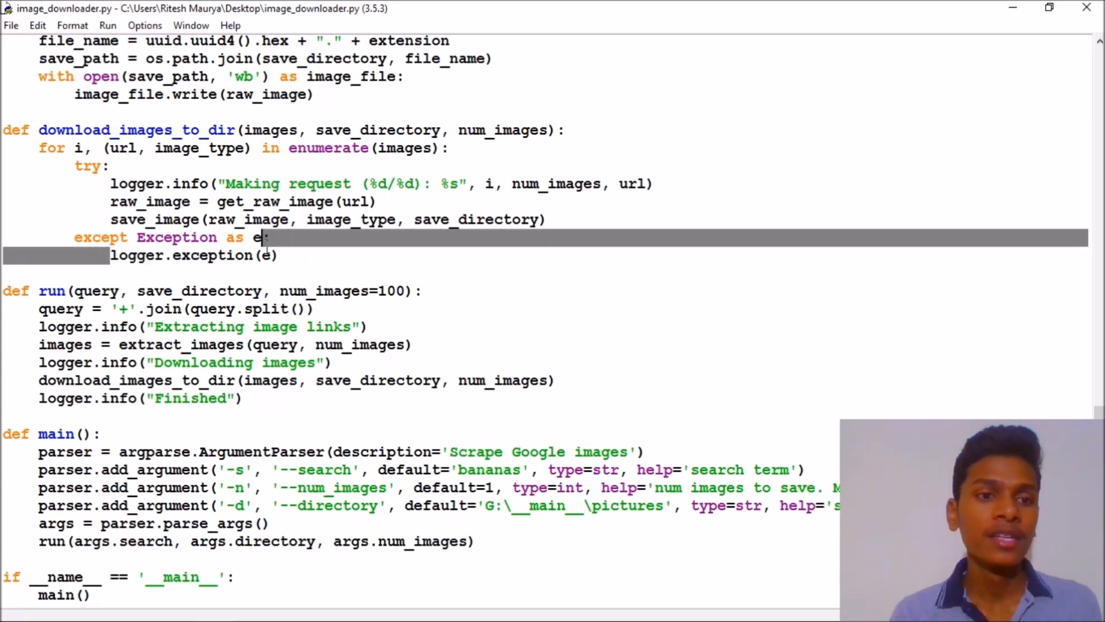
{"action": "left_click", "coordinate": [269, 254]}
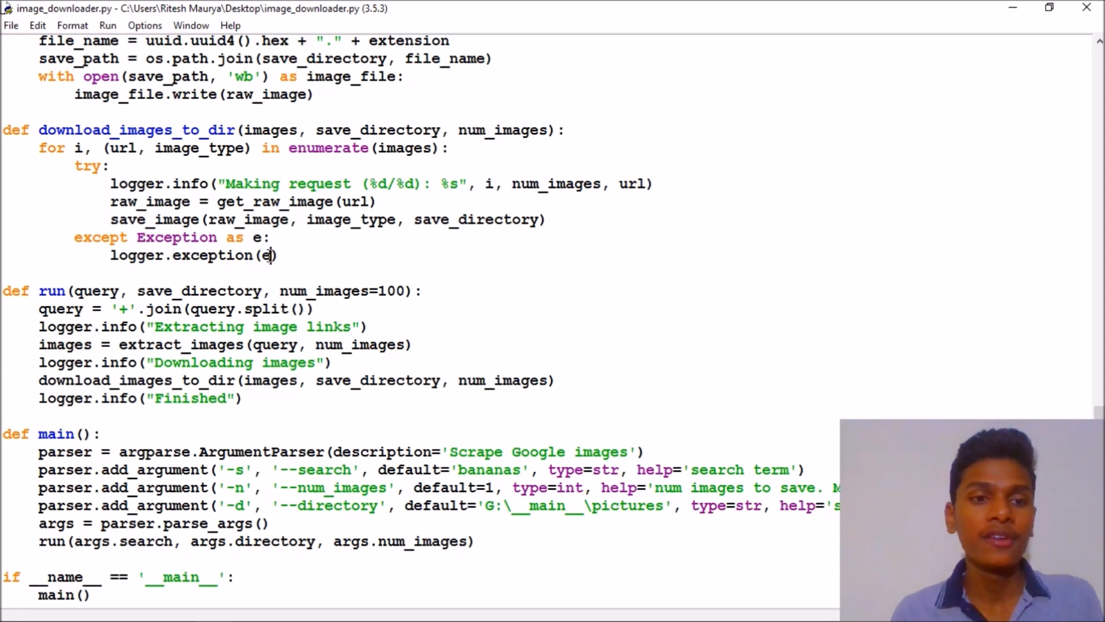
{"action": "scroll", "coordinate": [269, 255], "scroll_direction": "down", "scroll_amount": 1}
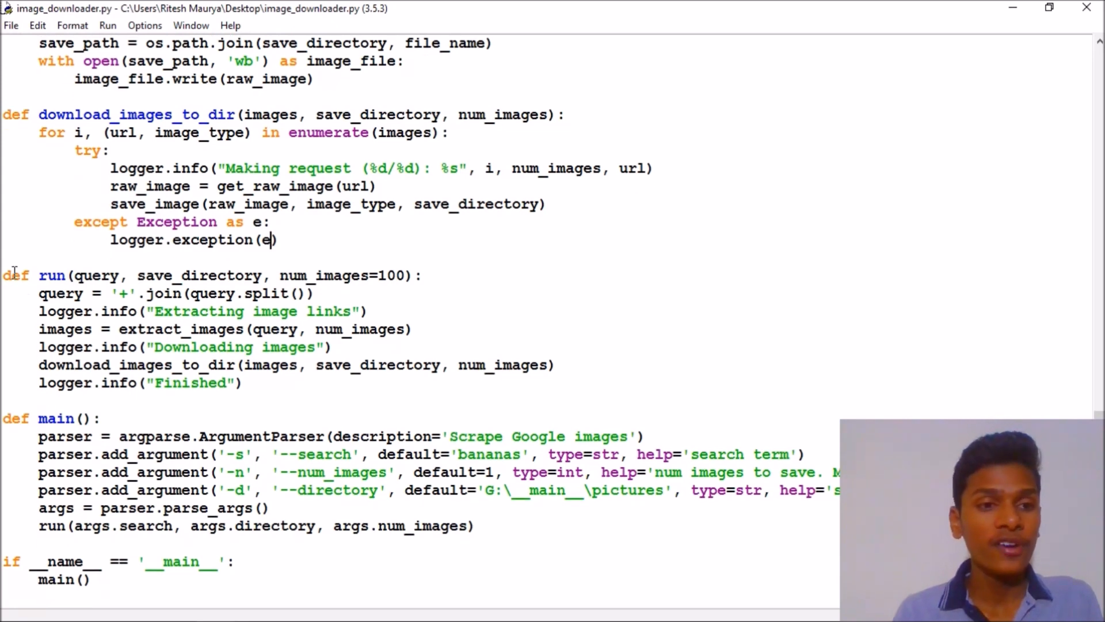
- Review the run function with its query and save_directory parameters, then the main function
{"action": "left_click_drag", "start_coordinate": [10, 275], "coordinate": [259, 383]}
{"action": "left_click", "coordinate": [259, 383]}
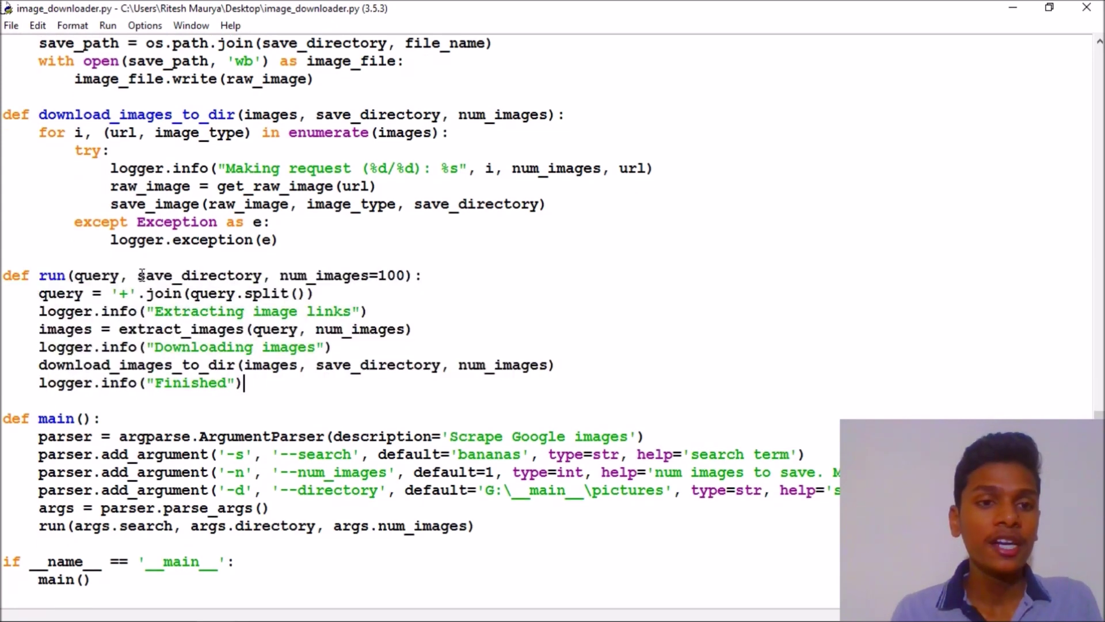
{"action": "double_click", "coordinate": [97, 276]}
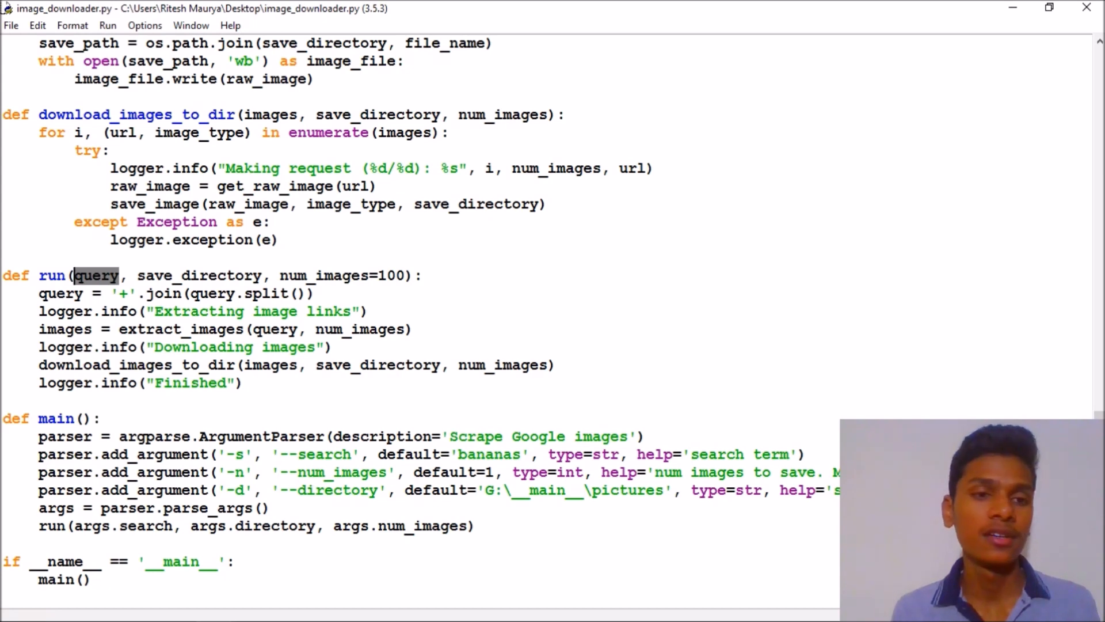
{"action": "double_click", "coordinate": [223, 275]}
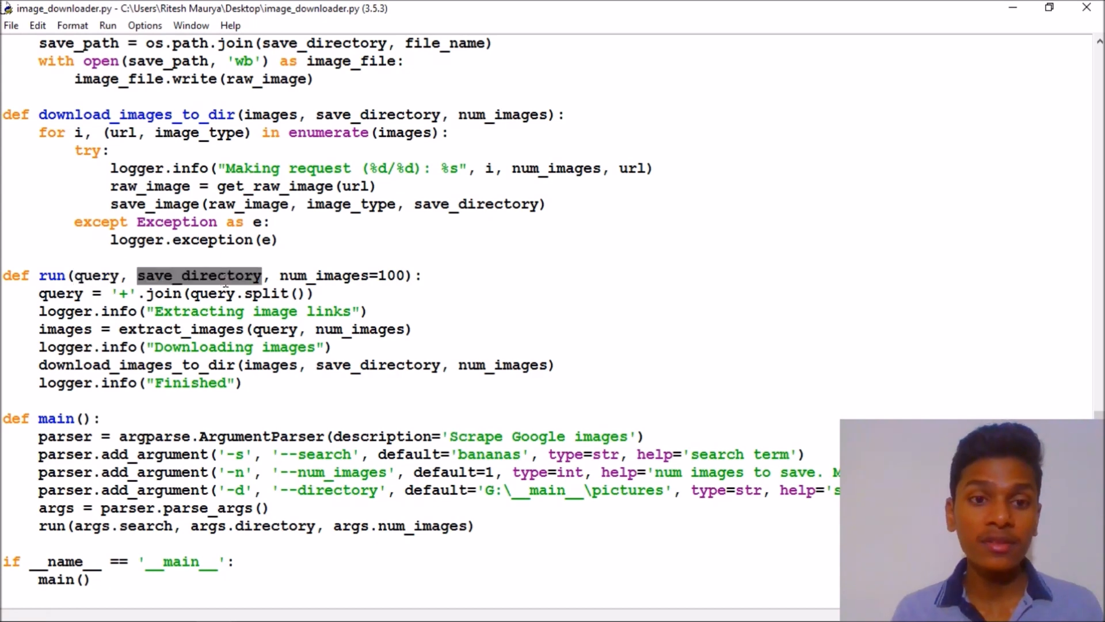
{"action": "left_click", "coordinate": [335, 278]}
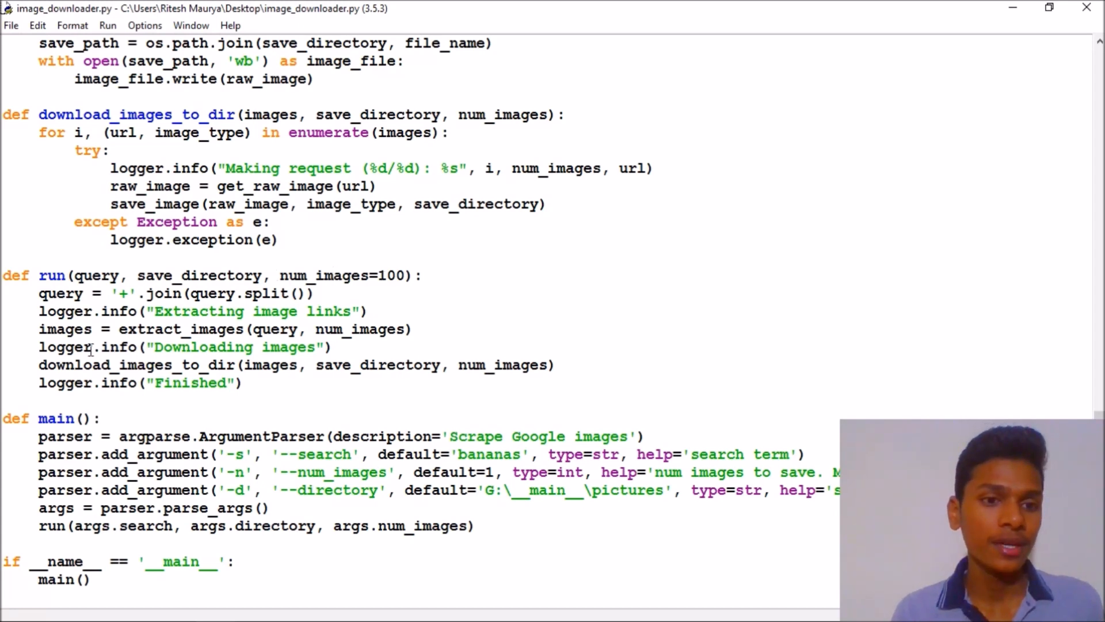
{"action": "key", "text": "F5"}
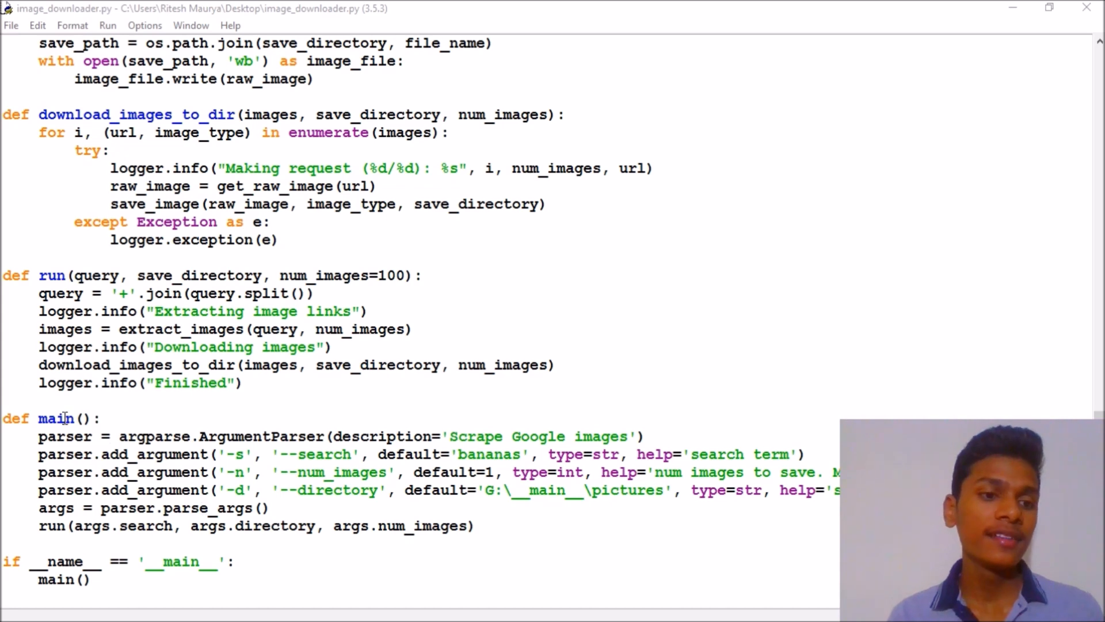
{"action": "double_click", "coordinate": [64, 418]}
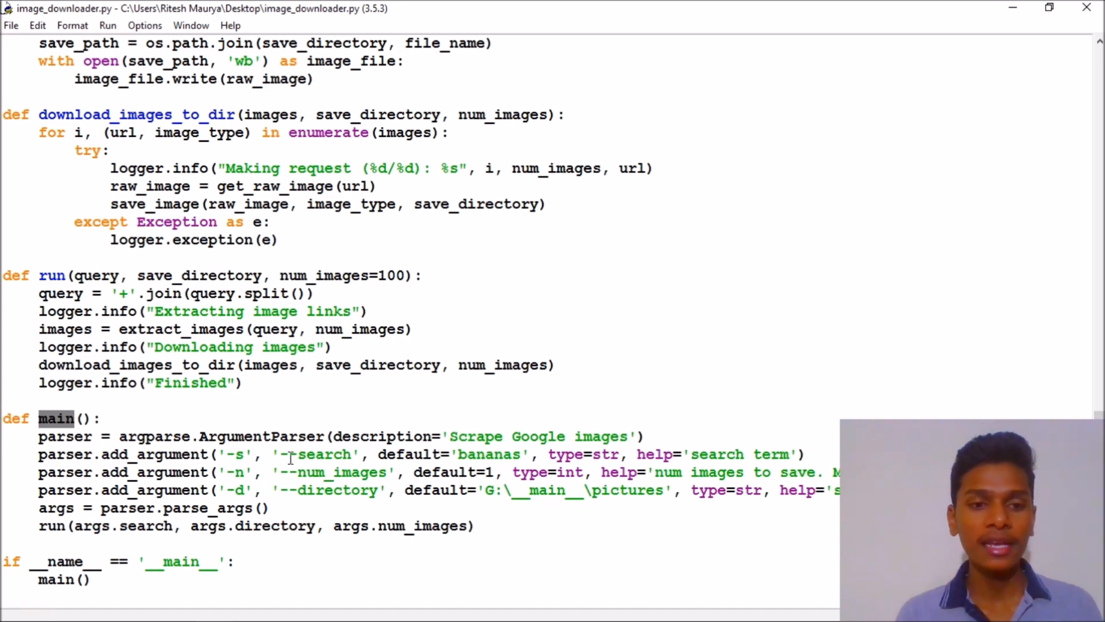
- Change the --num_images default from 1 to 100, save, and review the --search and --directory options
{"action": "left_click_drag", "start_coordinate": [279, 456], "coordinate": [348, 456]}
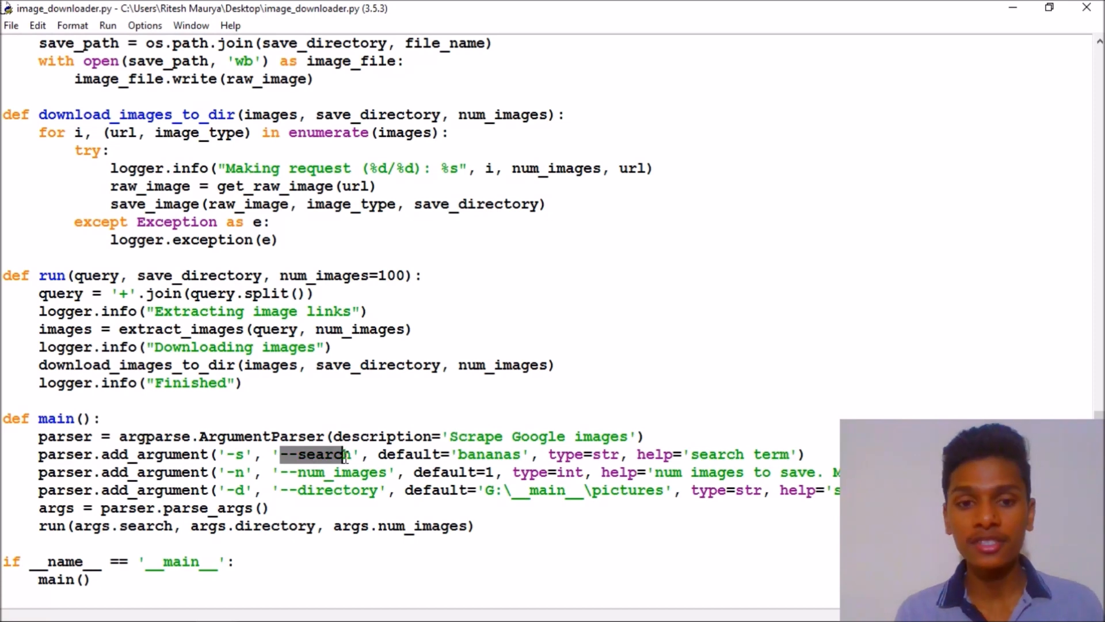
{"action": "left_click_drag", "start_coordinate": [333, 472], "coordinate": [395, 473]}
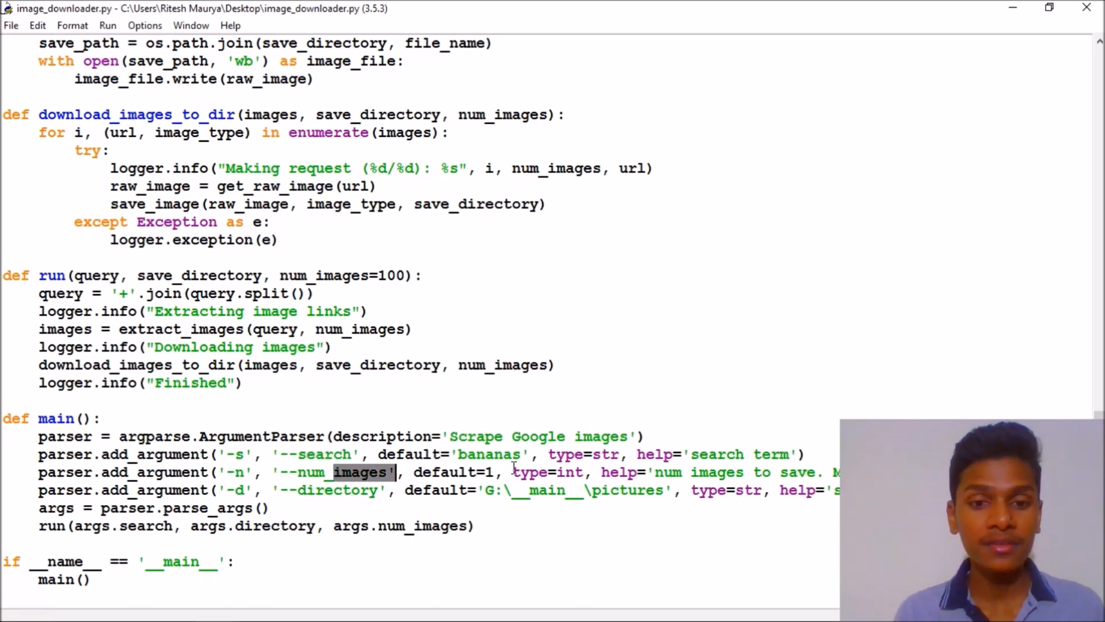
{"action": "left_click", "coordinate": [492, 473]}
{"action": "type", "text": "00"}
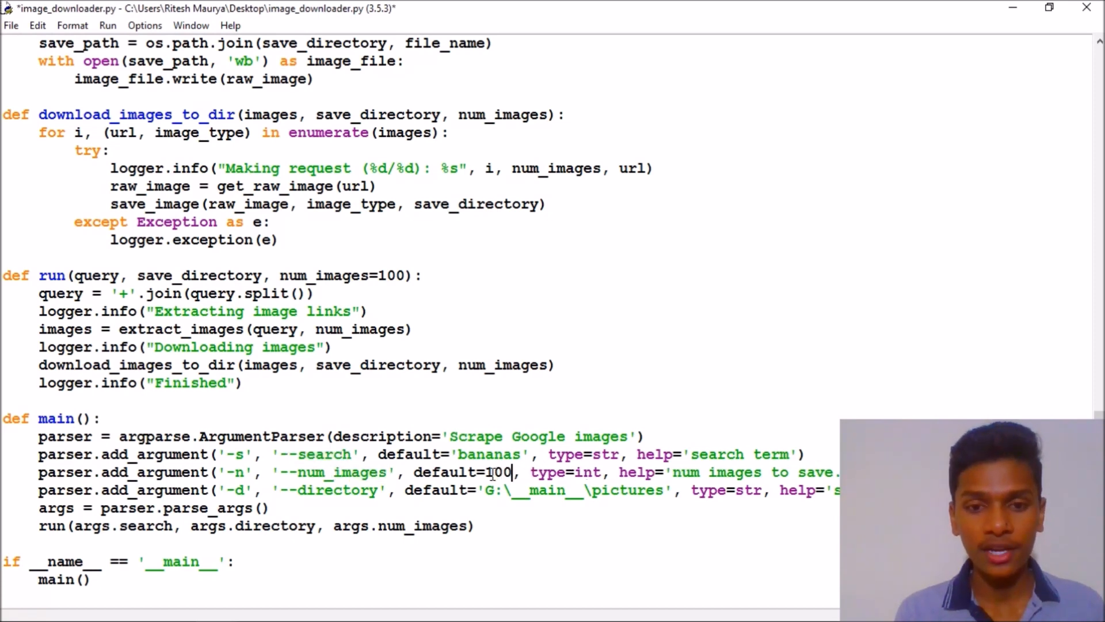
{"action": "key", "text": "ctrl+s"}
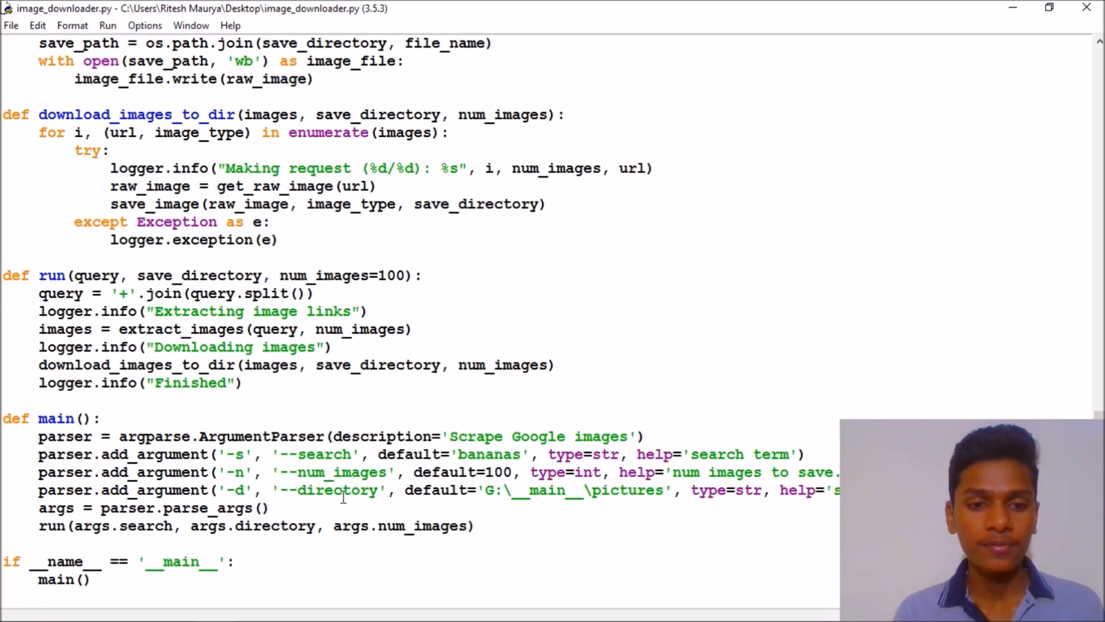
{"action": "left_click_drag", "start_coordinate": [342, 491], "coordinate": [376, 491]}
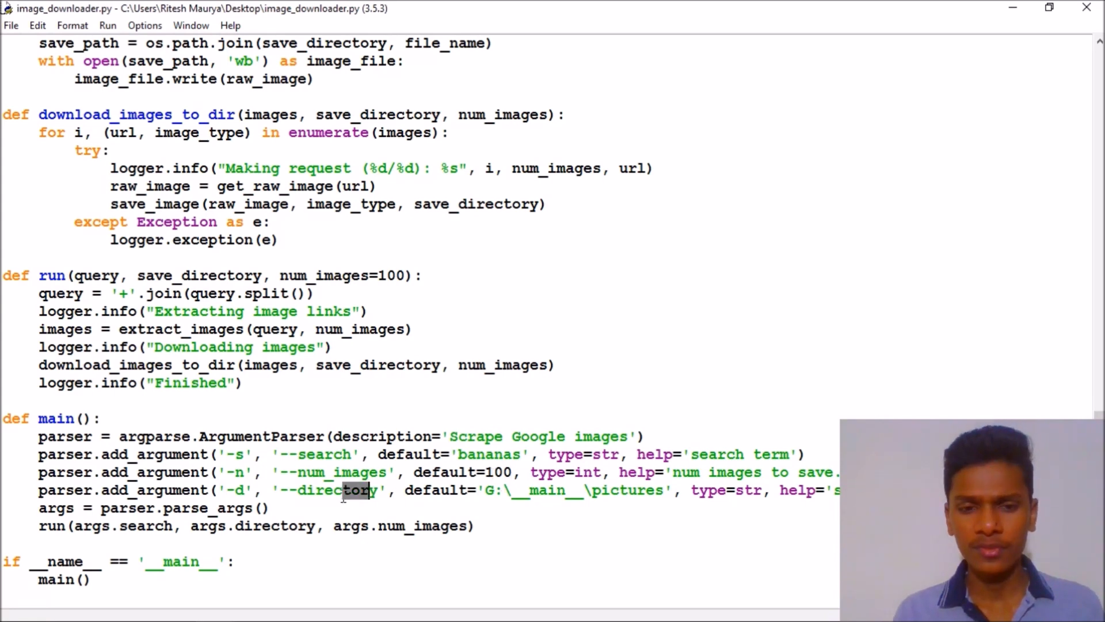
{"action": "left_click_drag", "start_coordinate": [476, 490], "coordinate": [665, 500]}
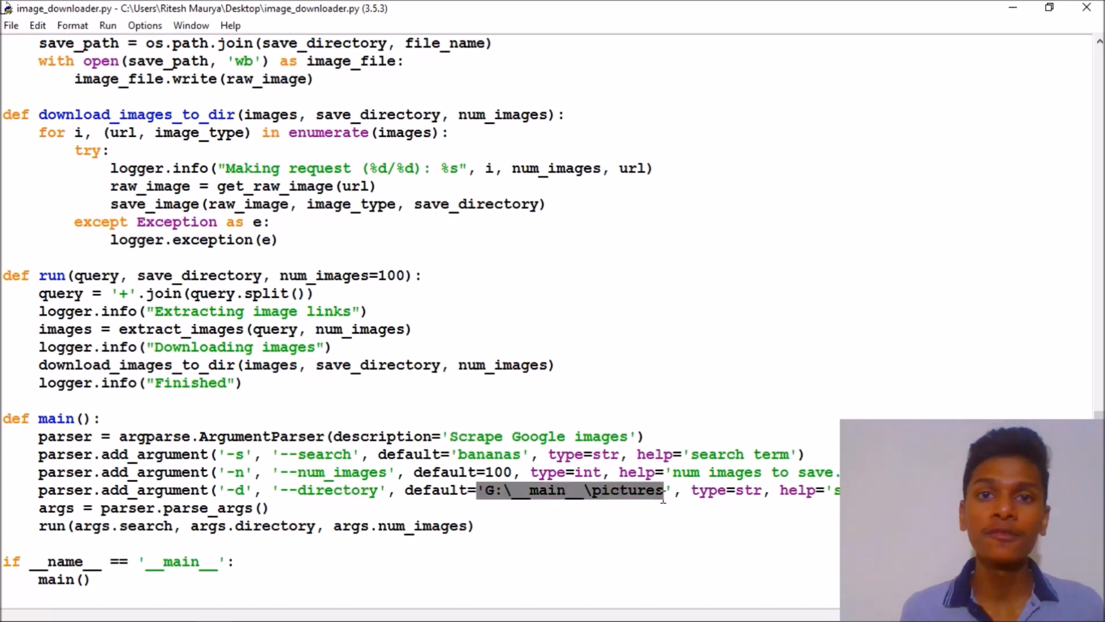
{"action": "left_click", "coordinate": [65, 509]}
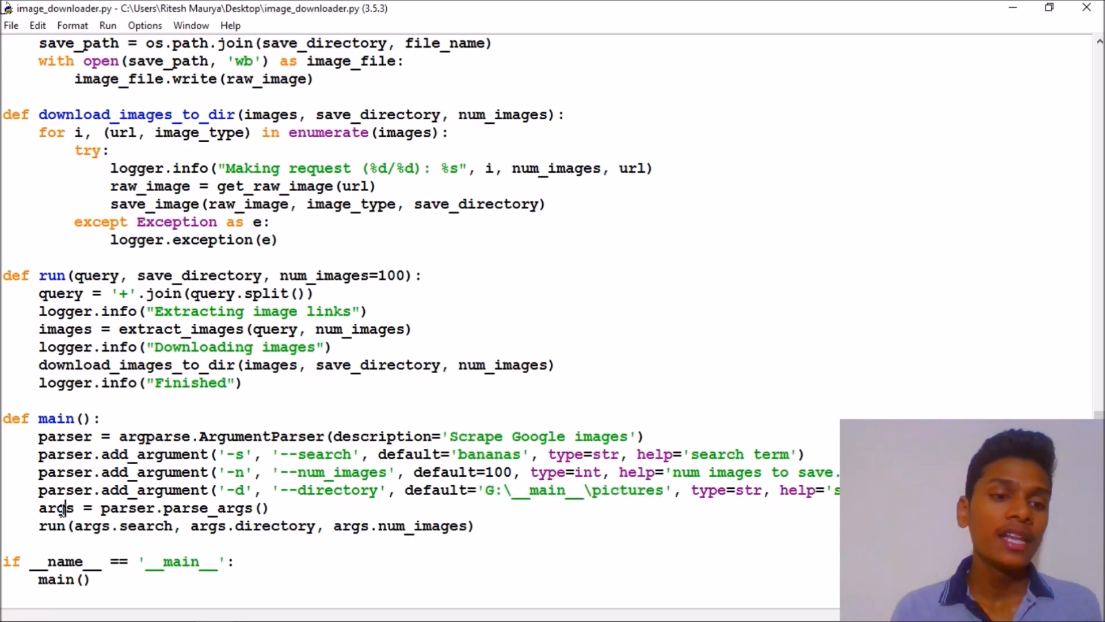
{"action": "double_click", "coordinate": [65, 508]}
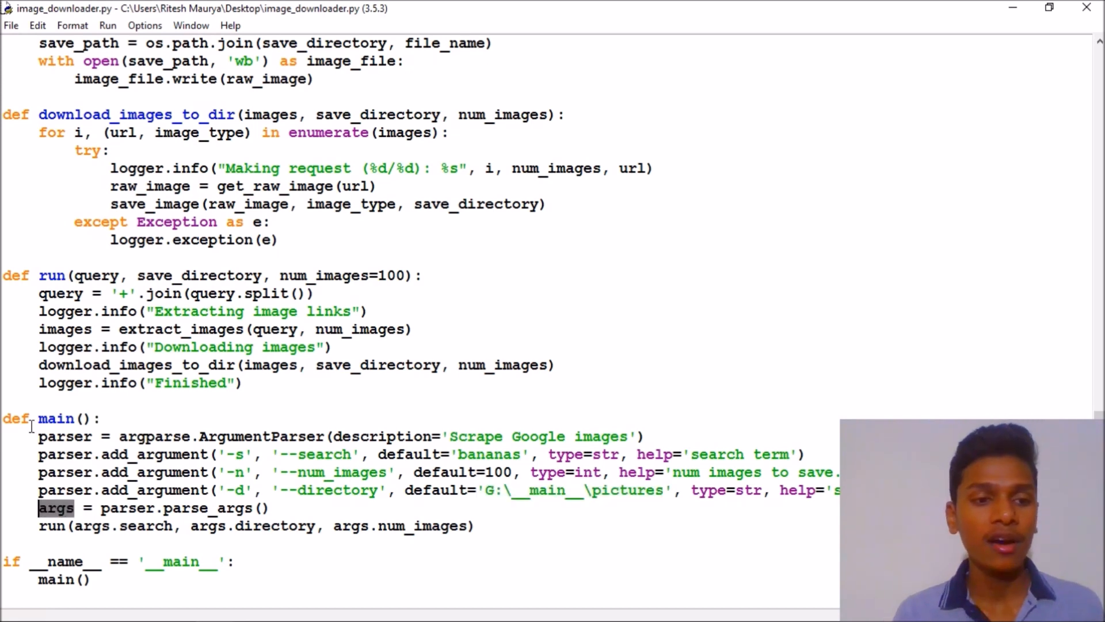
{"action": "mouse_move", "coordinate": [39, 435]}
{"action": "left_mouse_down"}
{"action": "mouse_move", "coordinate": [255, 525]}
{"action": "mouse_move", "coordinate": [307, 489]}
{"action": "left_mouse_up"}
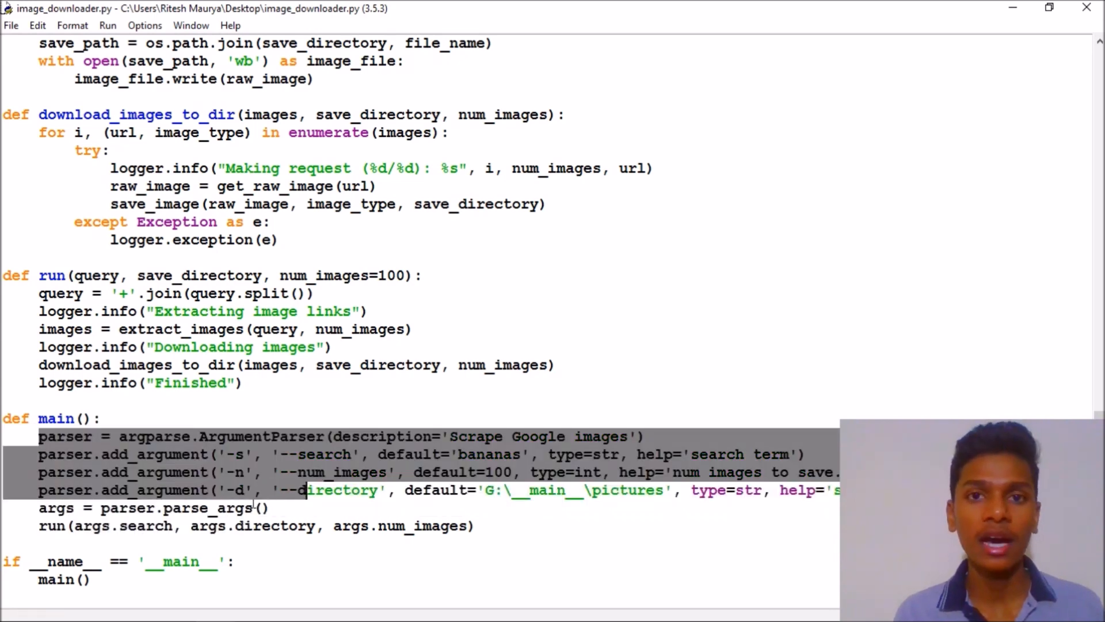
{"action": "left_click", "coordinate": [128, 534]}
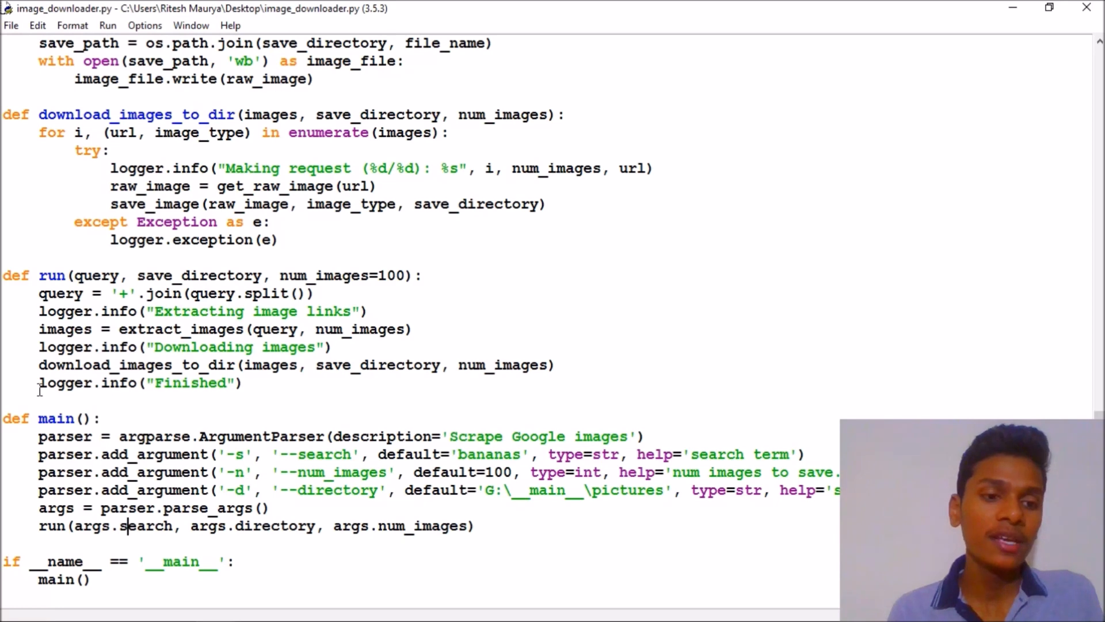
{"action": "left_click_drag", "start_coordinate": [40, 275], "coordinate": [245, 384]}
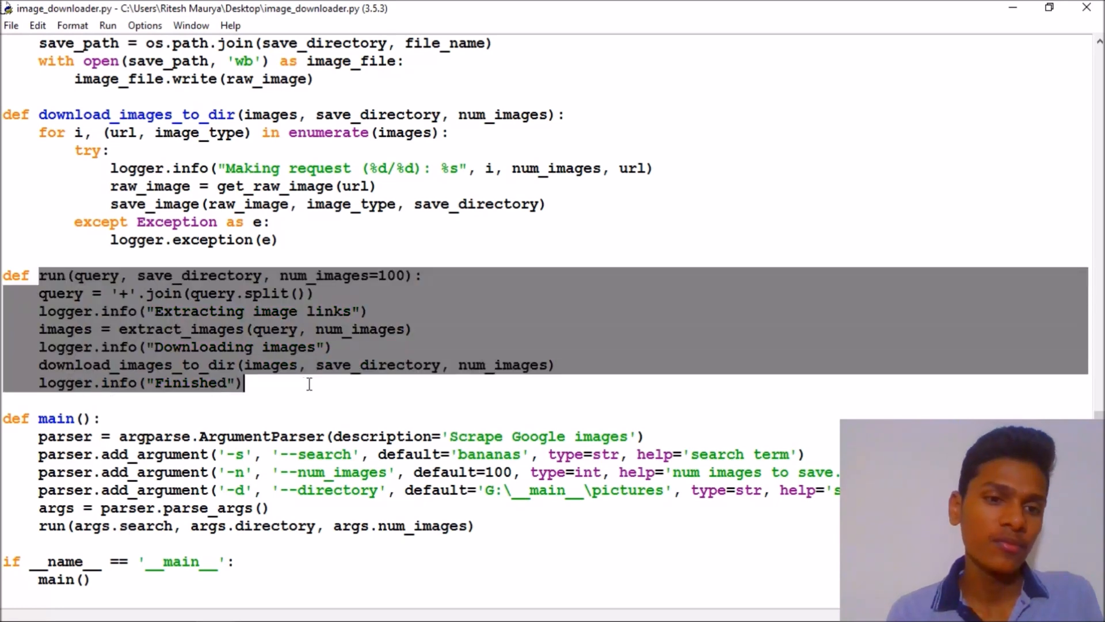
{"action": "left_click_drag", "start_coordinate": [40, 436], "coordinate": [318, 526]}
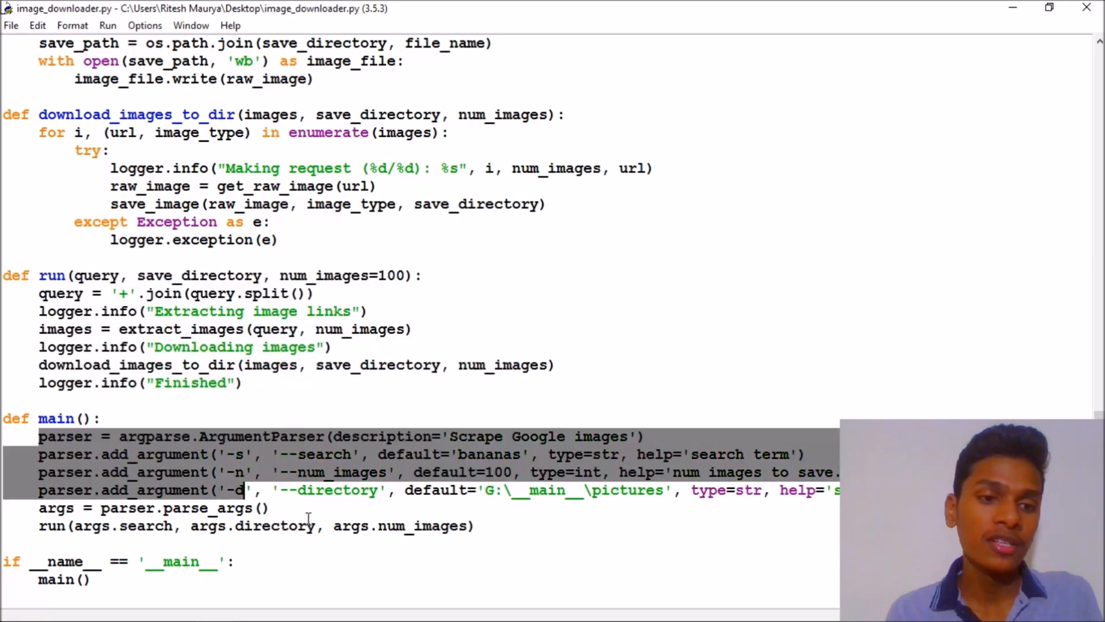
{"action": "left_click", "coordinate": [319, 525]}
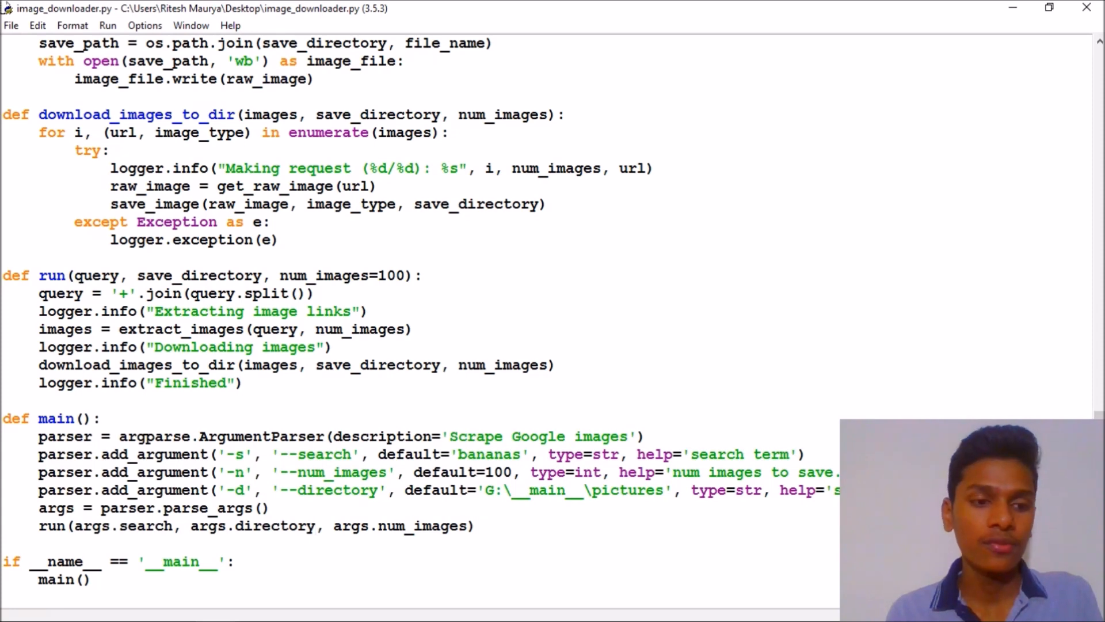
{"action": "left_click_drag", "start_coordinate": [4, 561], "coordinate": [93, 579]}
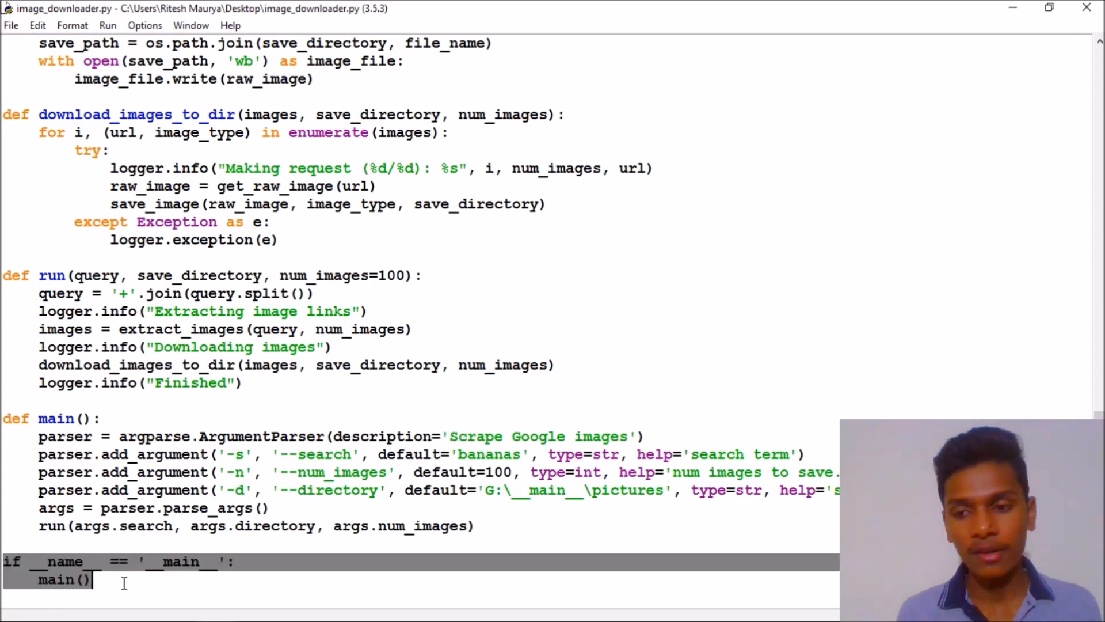
{"action": "left_click", "coordinate": [69, 561]}
{"action": "double_click", "coordinate": [65, 561]}
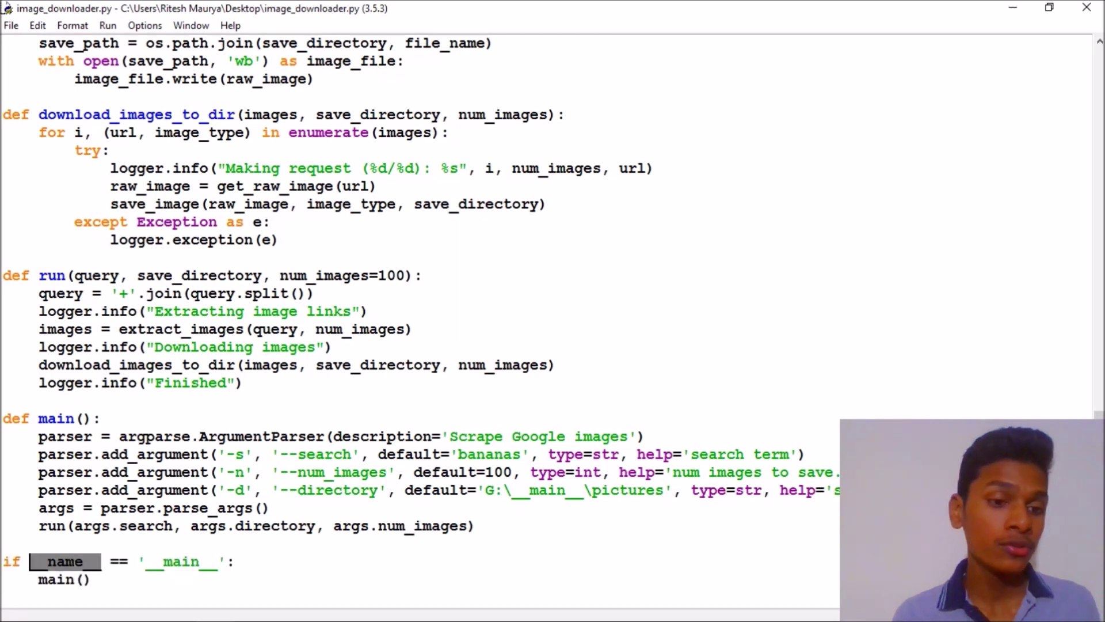
{"action": "double_click", "coordinate": [56, 580]}
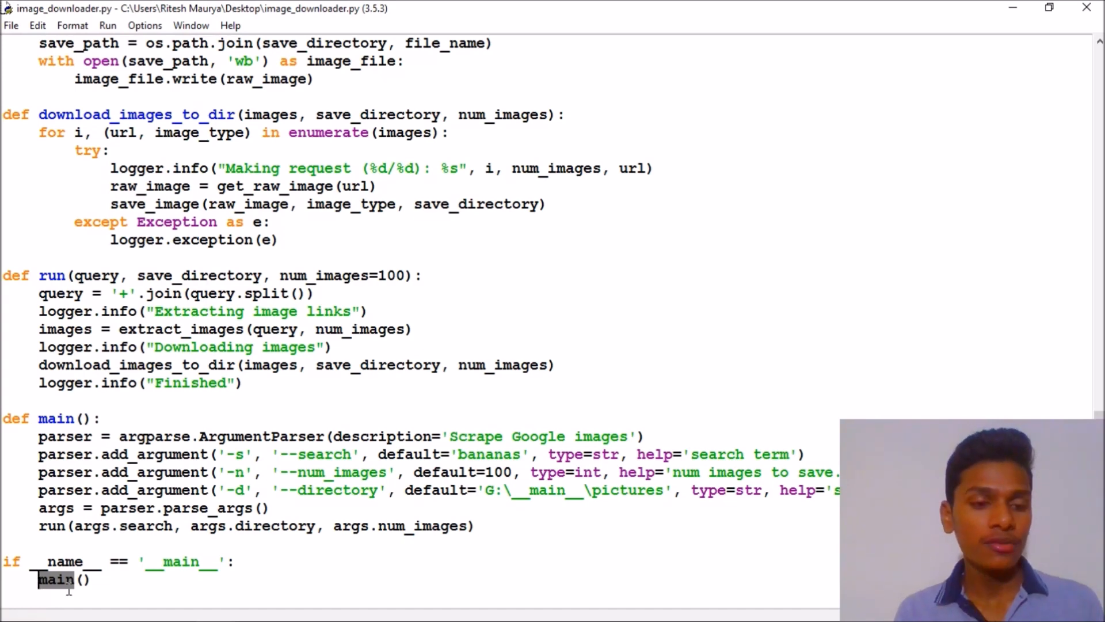
{"action": "left_click", "coordinate": [254, 607]}
{"action": "mouse_move", "coordinate": [254, 606]}
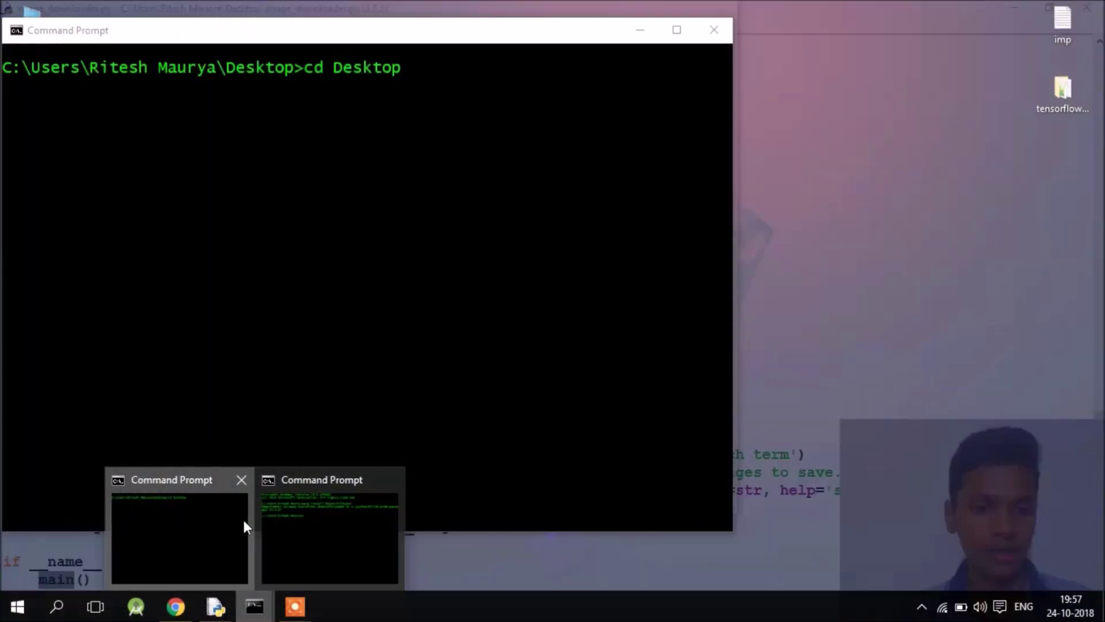
- Recall the earlier downloader command in Command Prompt and inspect its save folder path
{"action": "left_click", "coordinate": [243, 520]}
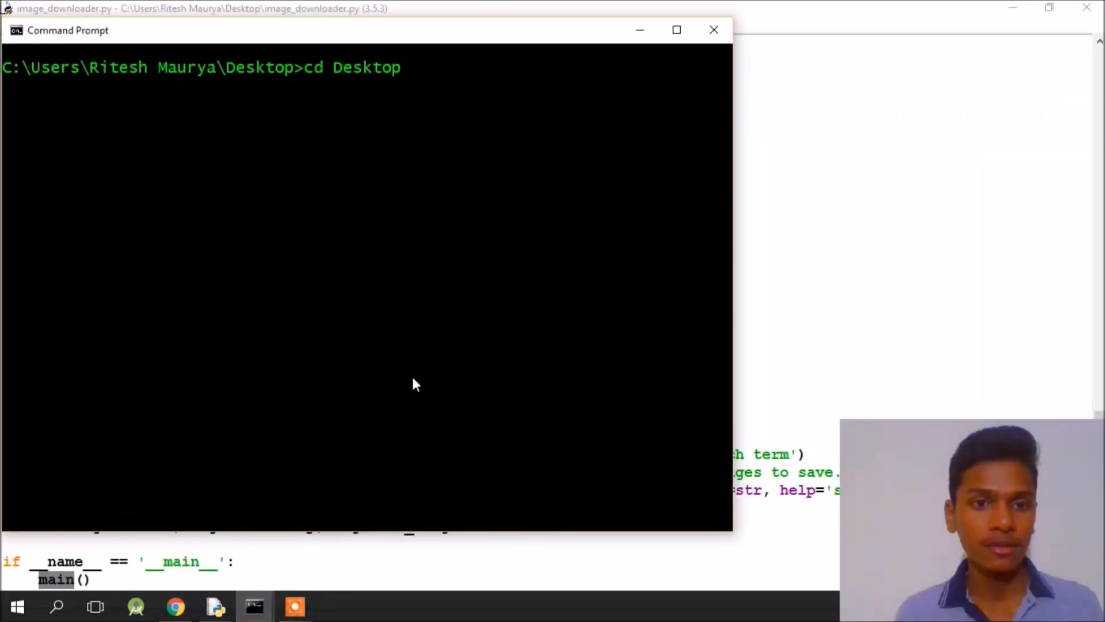
{"action": "key", "text": "Up"}
{"action": "key", "text": "Up"}
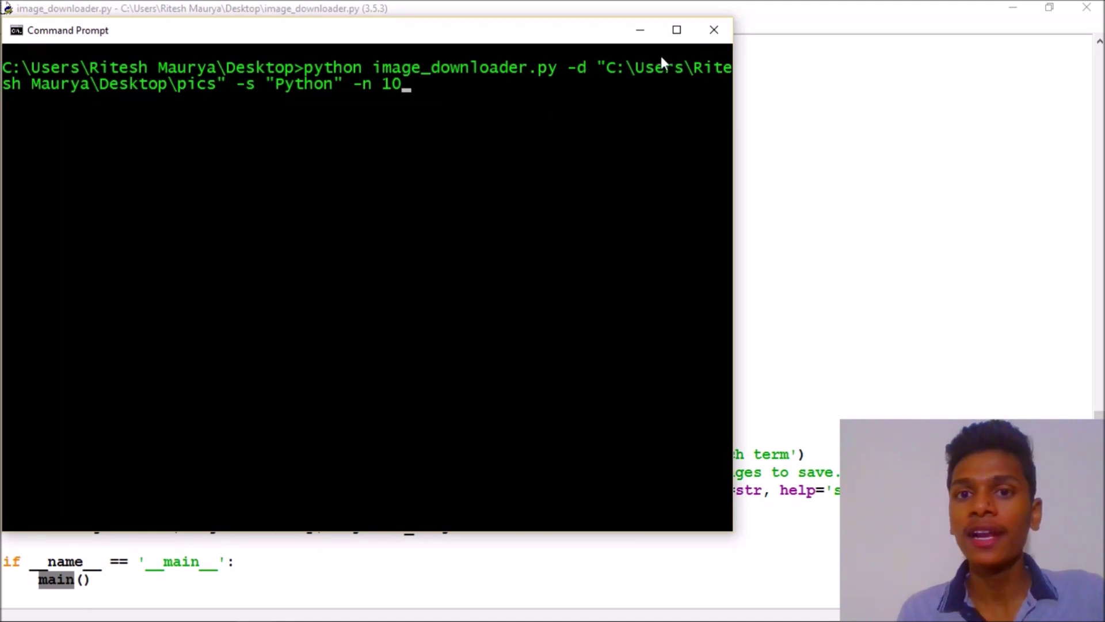
{"action": "left_click", "coordinate": [596, 68]}
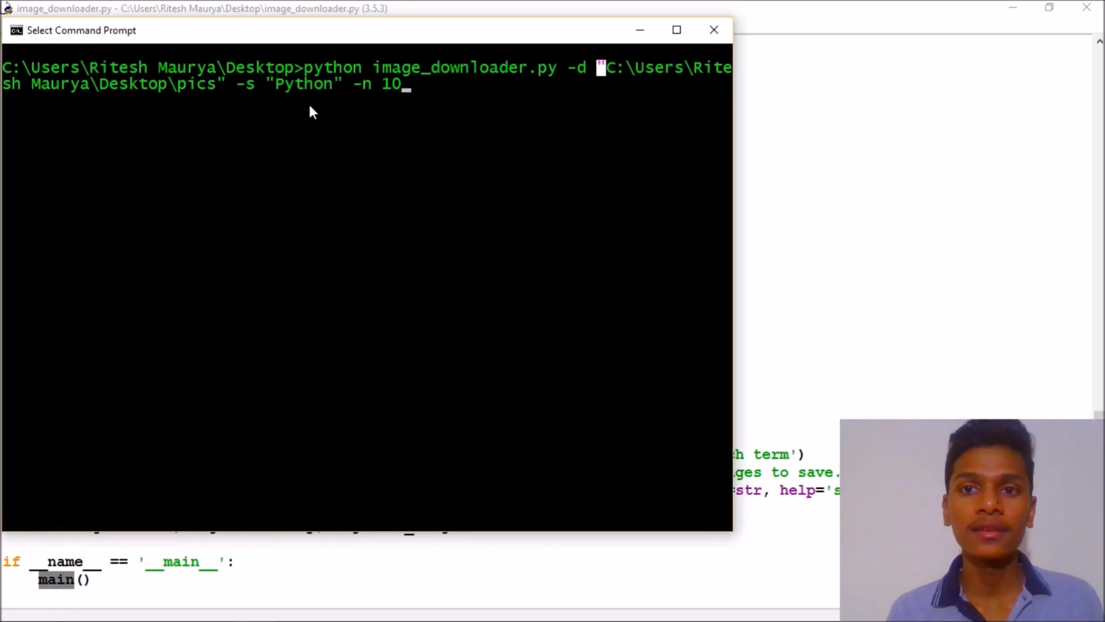
{"action": "left_click", "coordinate": [505, 132]}
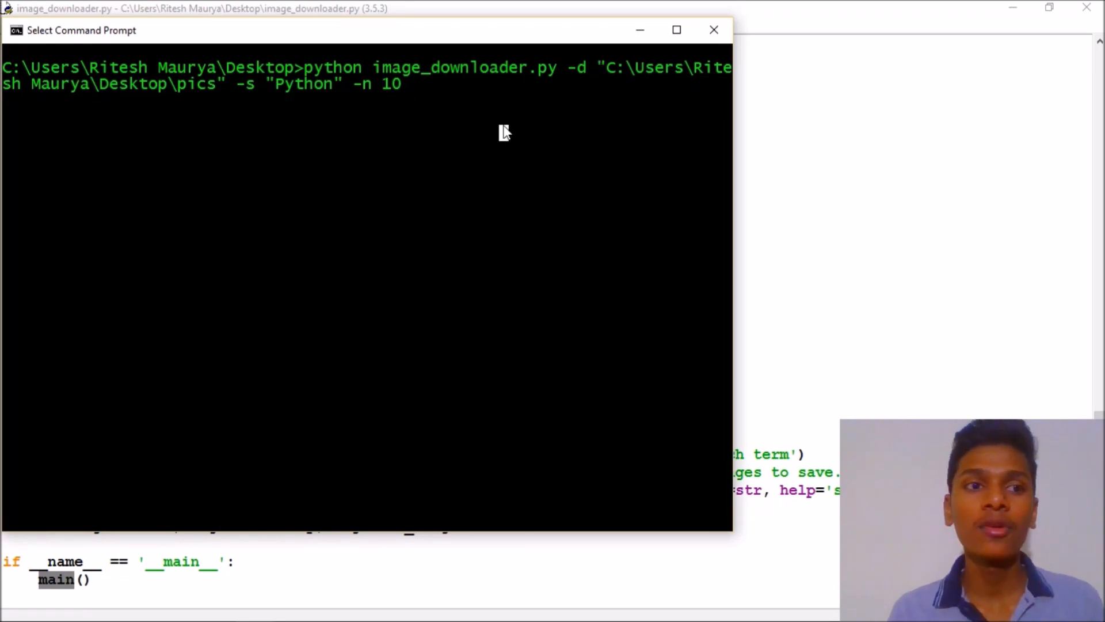
{"action": "key", "text": "Escape"}
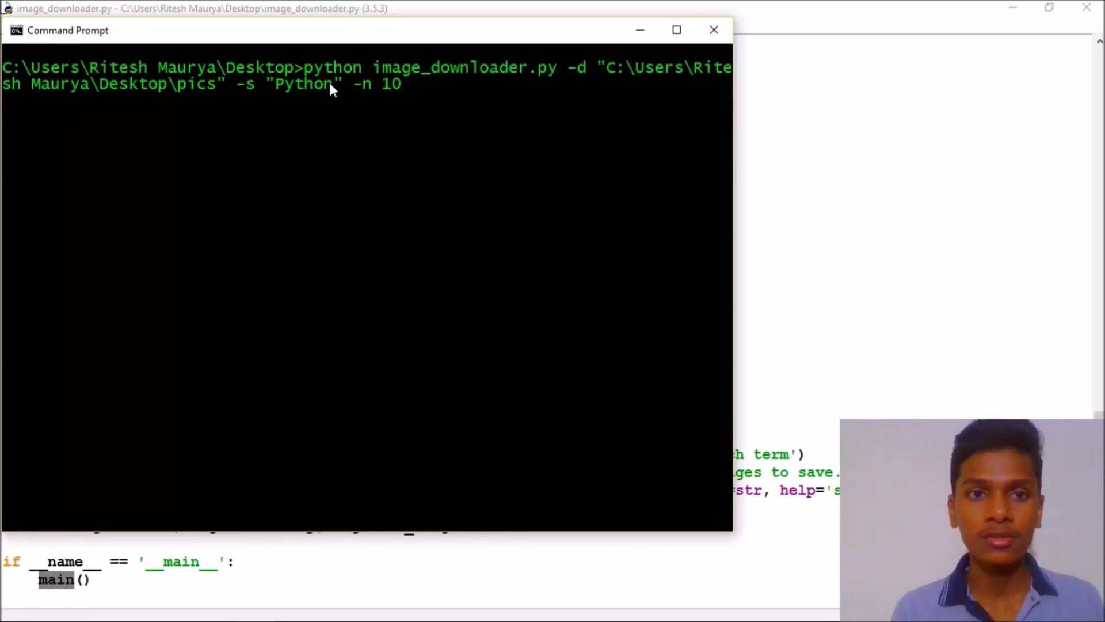
- Replace the search term Python with Roses and run the 10-image download
{"action": "key", "text": "BackSpace"}
{"action": "key", "text": "BackSpace"}
{"action": "key", "text": "BackSpace"}
{"action": "key", "text": "BackSpace"}
{"action": "key", "text": "BackSpace"}
{"action": "key", "text": "BackSpace"}
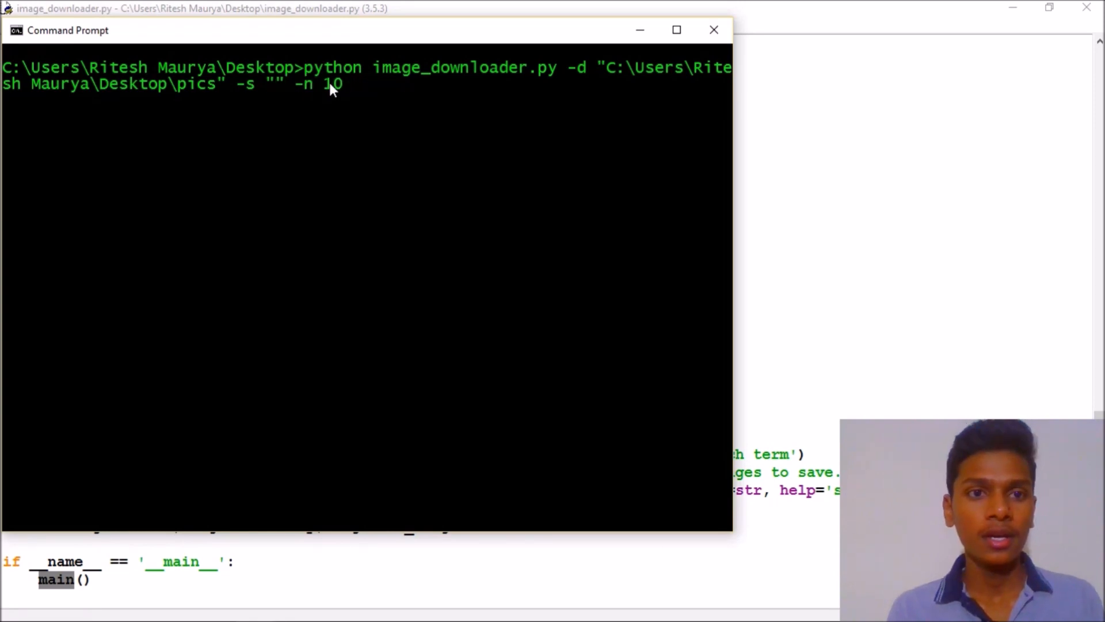
{"action": "type", "text": "Roses"}
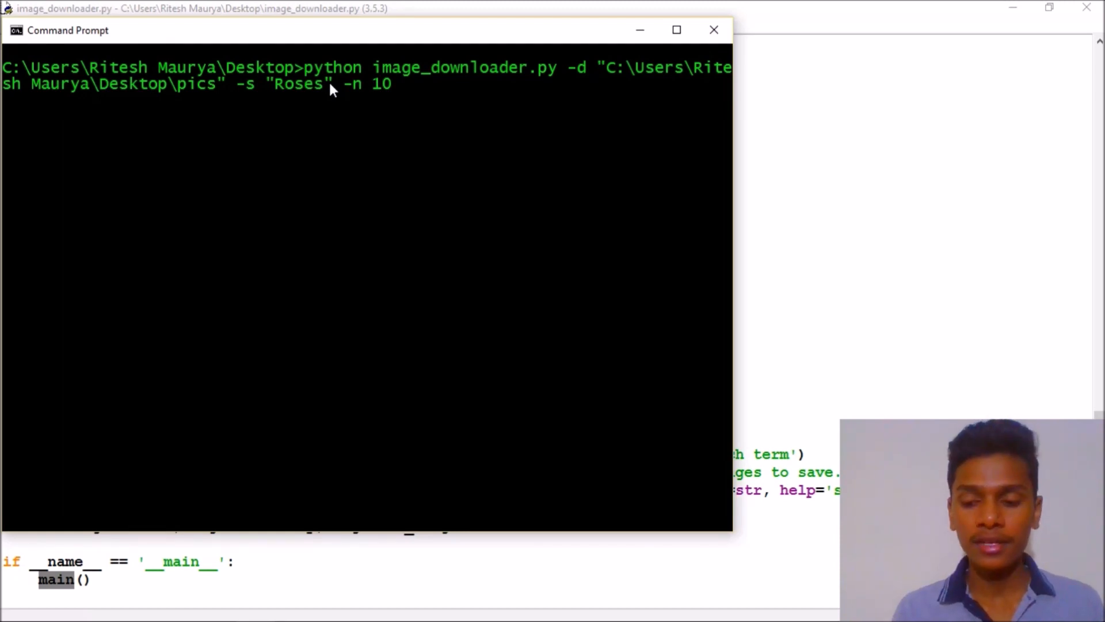
{"action": "key", "text": "Return"}
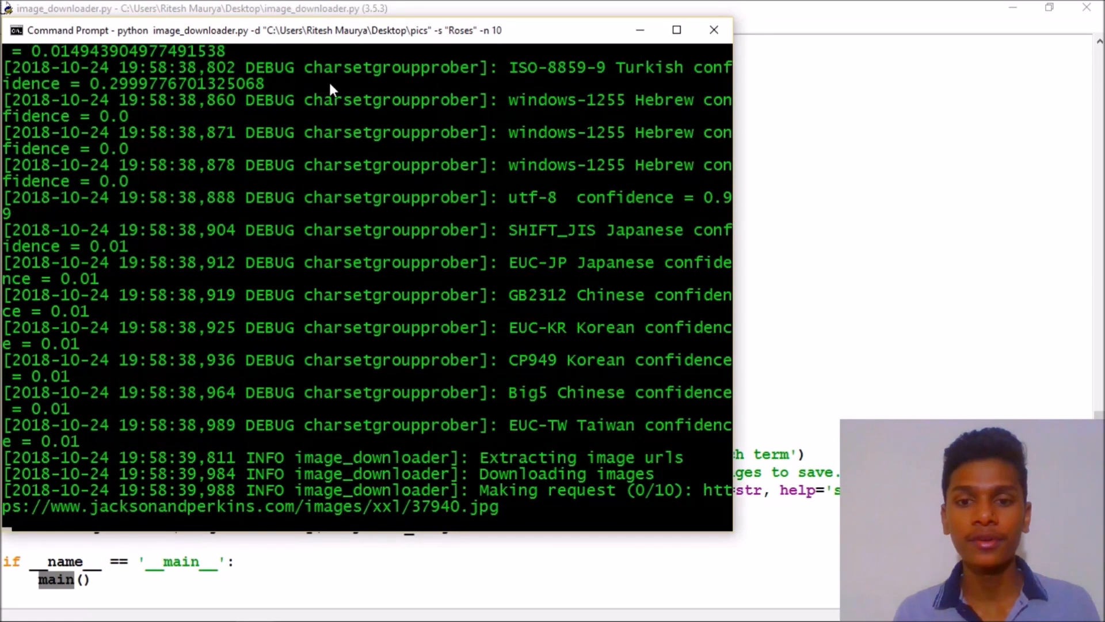
- Select the log output and copy the No such file or directory error for the pics folder
{"action": "left_click_drag", "start_coordinate": [511, 125], "coordinate": [710, 229]}
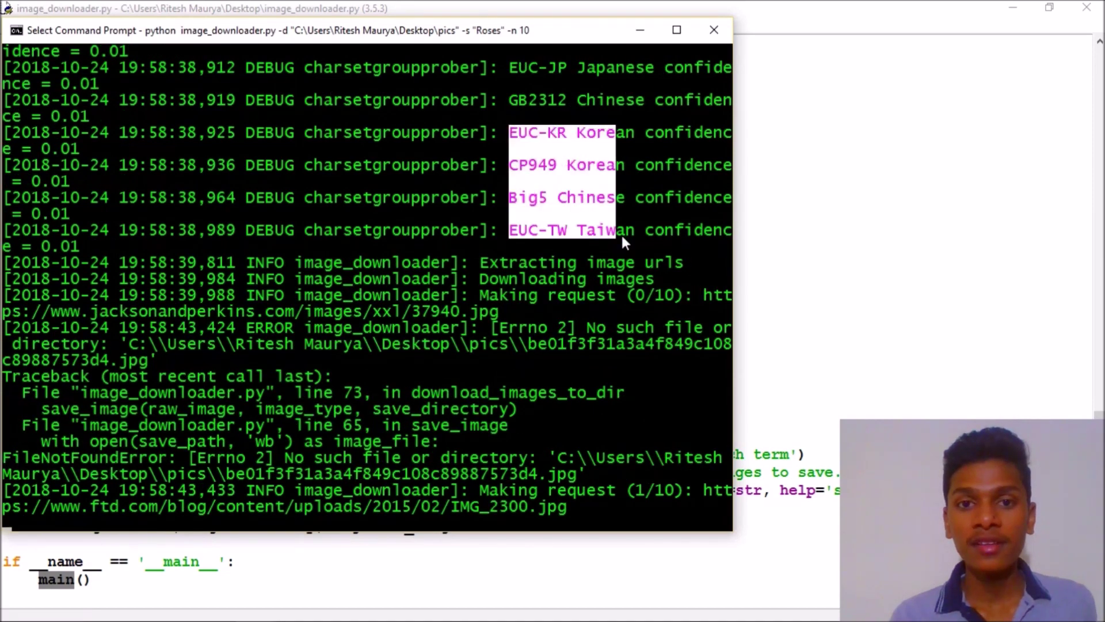
{"action": "right_click", "coordinate": [710, 230]}
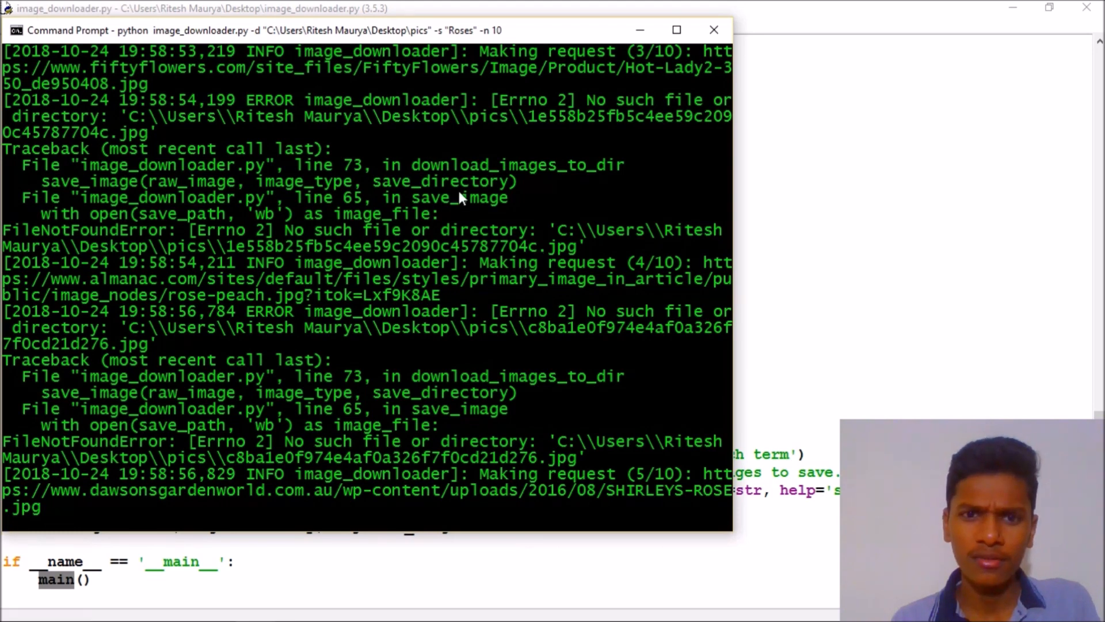
{"action": "left_click_drag", "start_coordinate": [286, 229], "coordinate": [512, 240]}
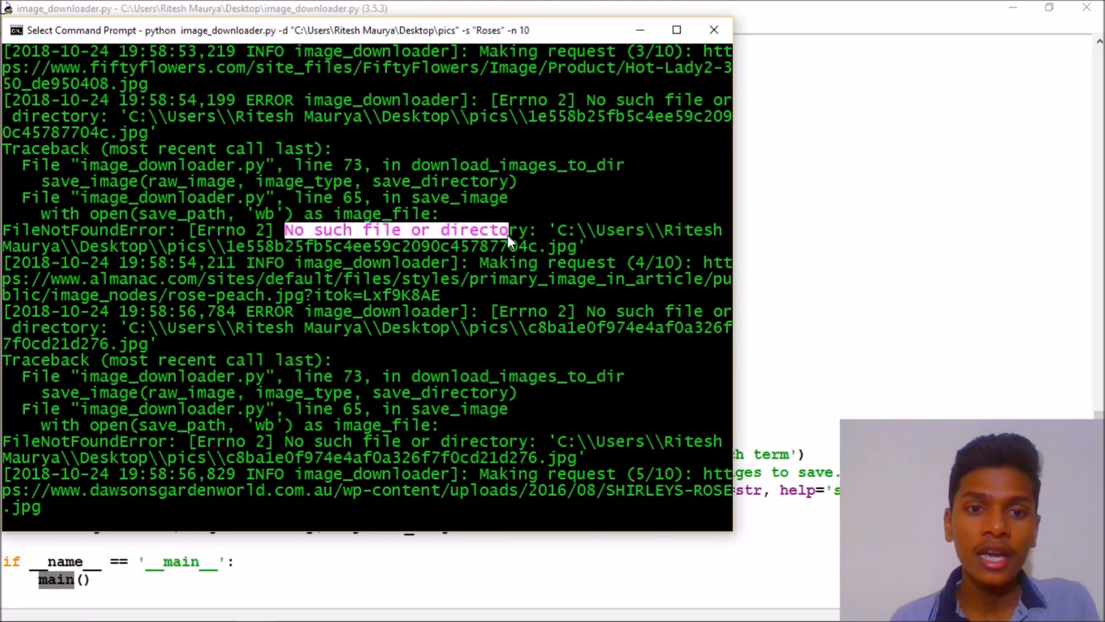
{"action": "right_click", "coordinate": [527, 232]}
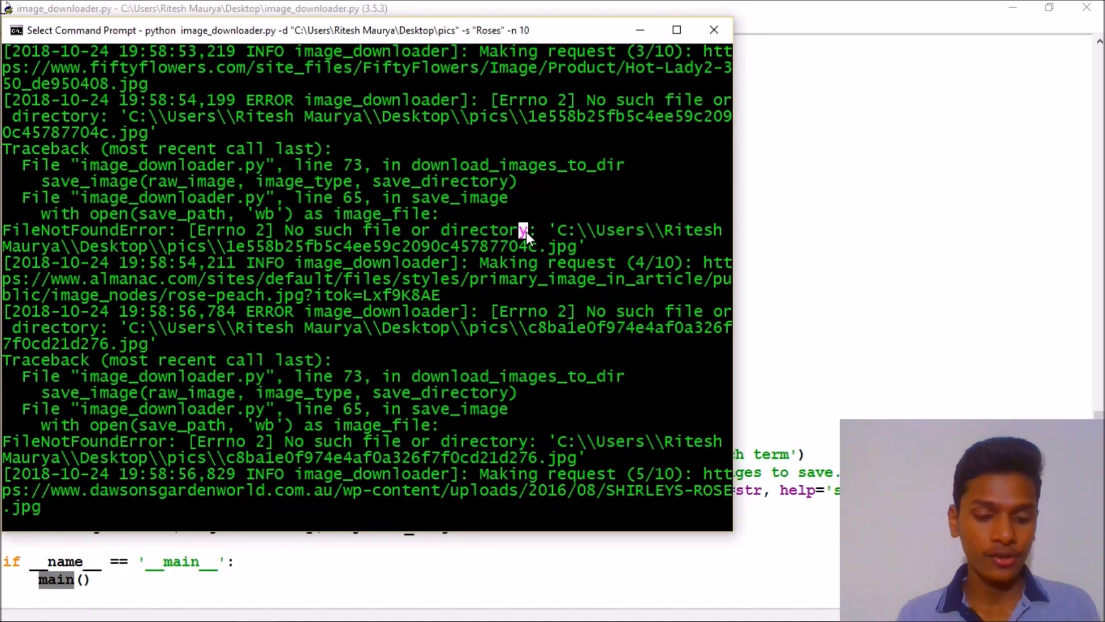
- Close the extra Command Prompt window and create a new folder on the desktop
{"action": "left_click", "coordinate": [640, 30]}
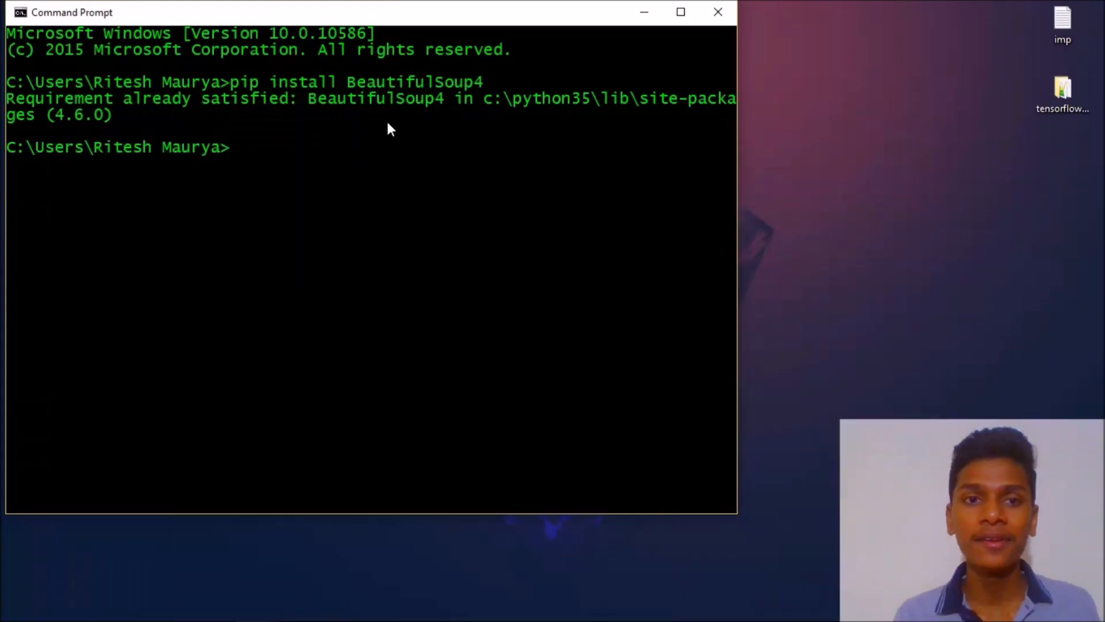
{"action": "left_click", "coordinate": [717, 12]}
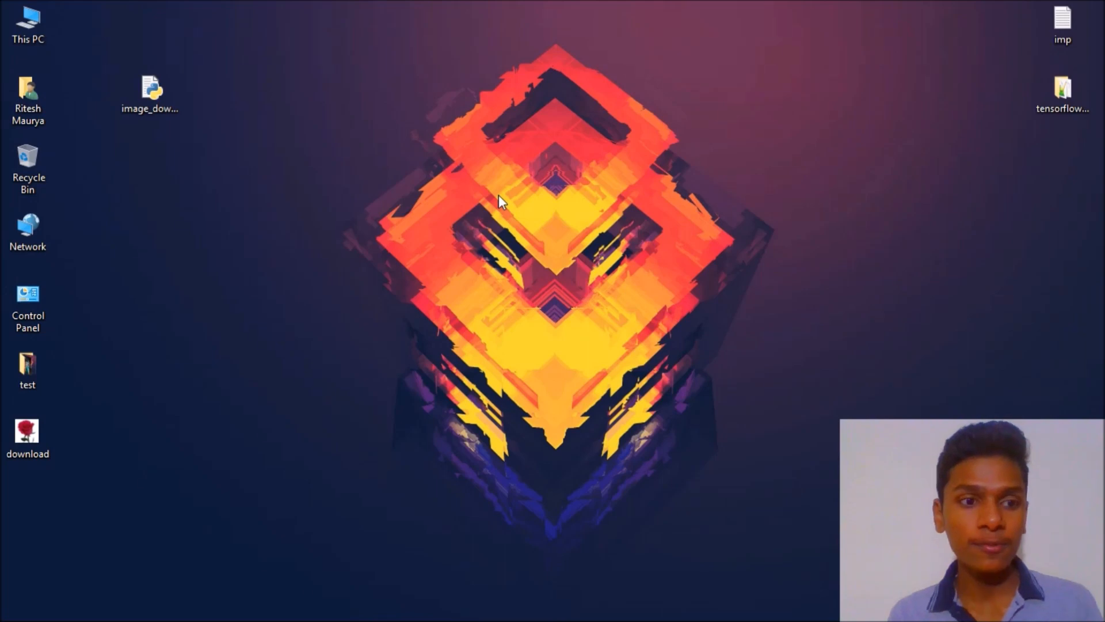
{"action": "right_click", "coordinate": [414, 102]}
{"action": "right_click", "coordinate": [467, 164]}
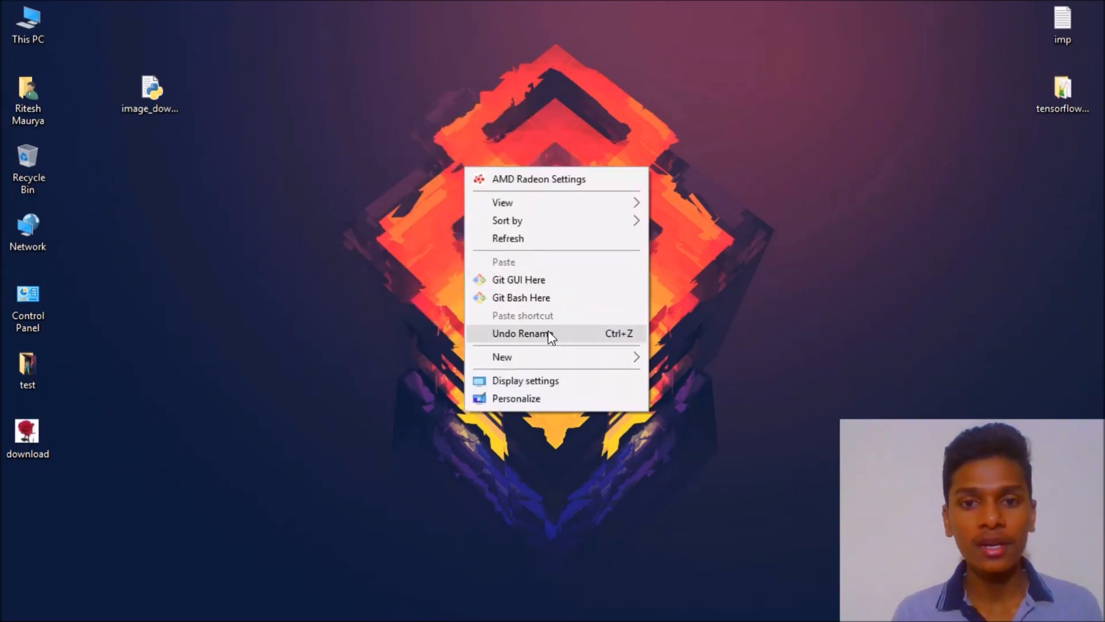
{"action": "mouse_move", "coordinate": [518, 356]}
{"action": "left_click", "coordinate": [674, 359]}
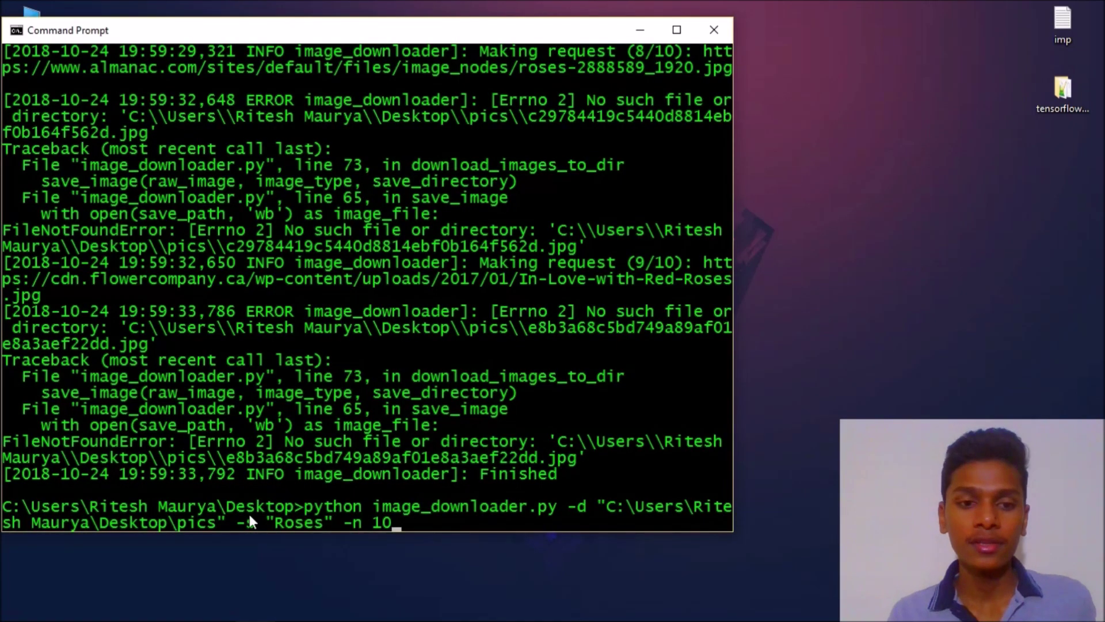
- Rerun the Roses download command, reposition the prompt and bring the empty pics folder forward
{"action": "left_click_drag", "start_coordinate": [198, 522], "coordinate": [265, 523]}
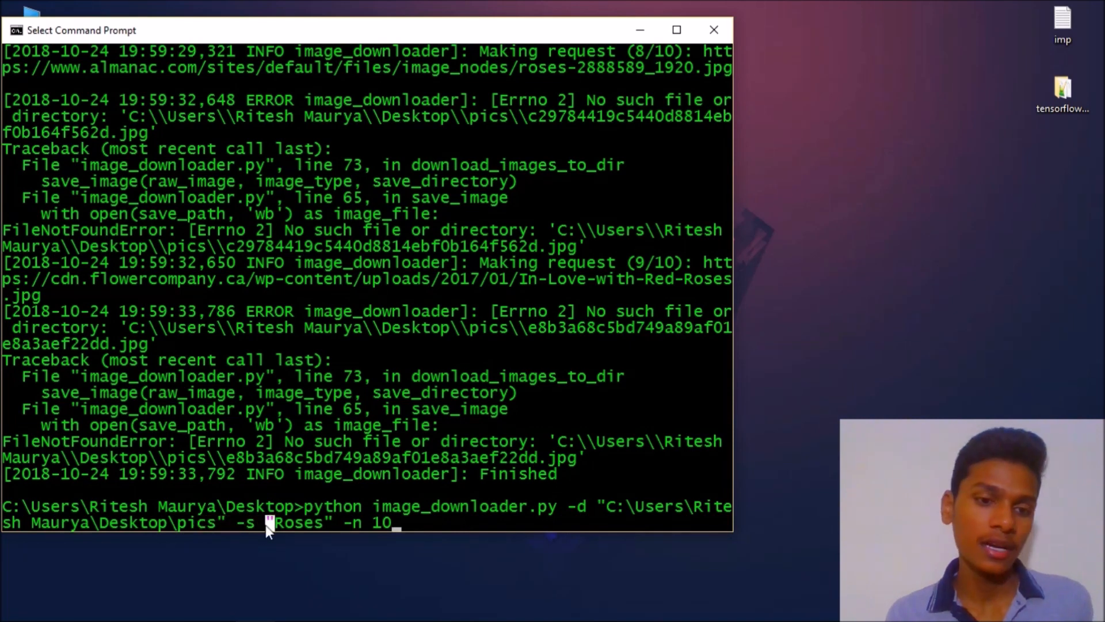
{"action": "key", "text": "Return"}
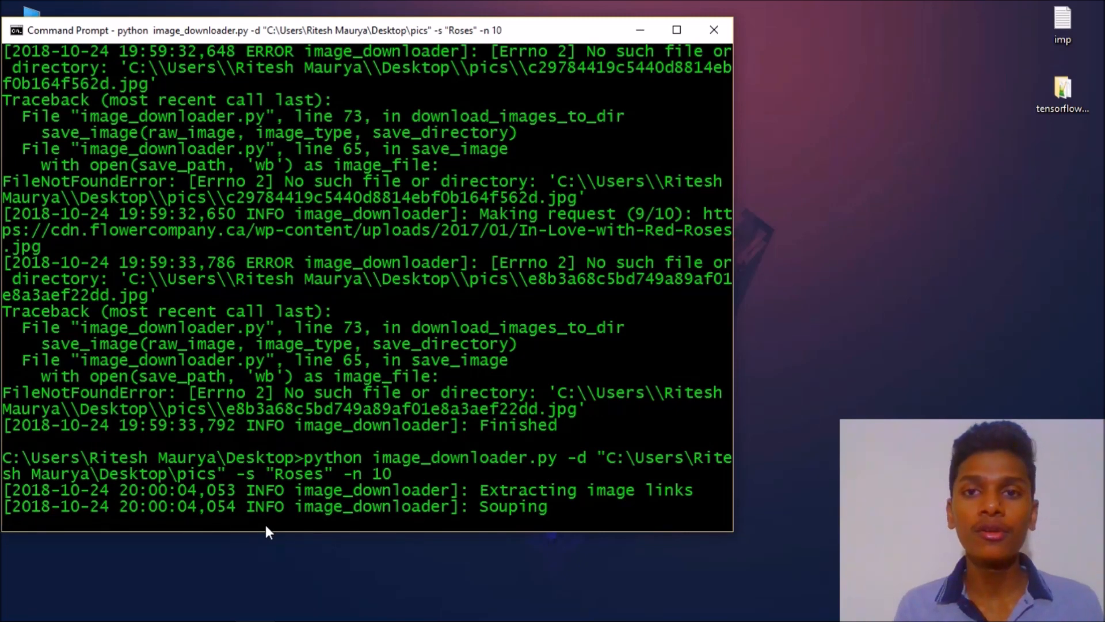
{"action": "left_click", "coordinate": [758, 183]}
{"action": "left_click", "coordinate": [544, 35]}
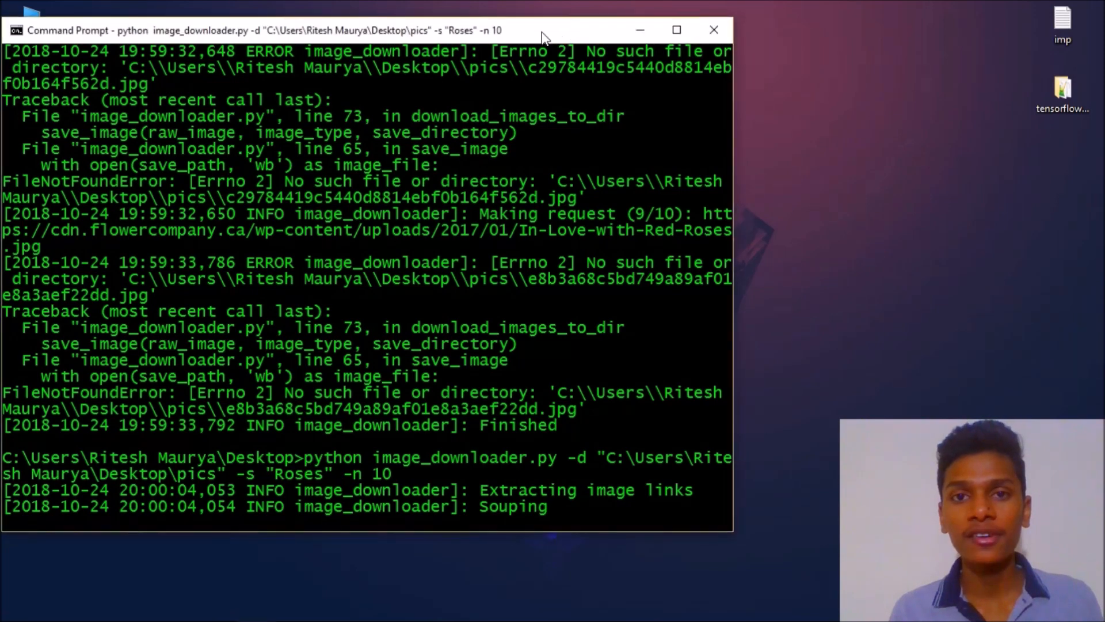
{"action": "left_click_drag", "start_coordinate": [545, 35], "coordinate": [176, 132]}
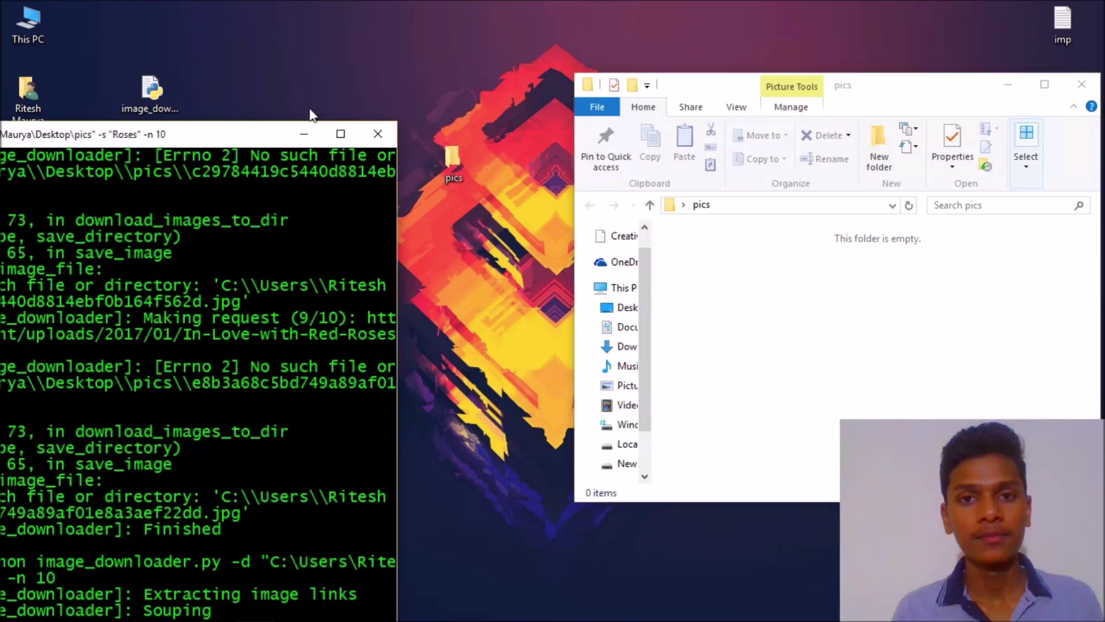
{"action": "mouse_move", "coordinate": [275, 136]}
{"action": "left_mouse_down"}
{"action": "mouse_move", "coordinate": [475, 31]}
{"action": "mouse_move", "coordinate": [544, 29]}
{"action": "left_mouse_up"}
{"action": "left_click", "coordinate": [846, 70]}
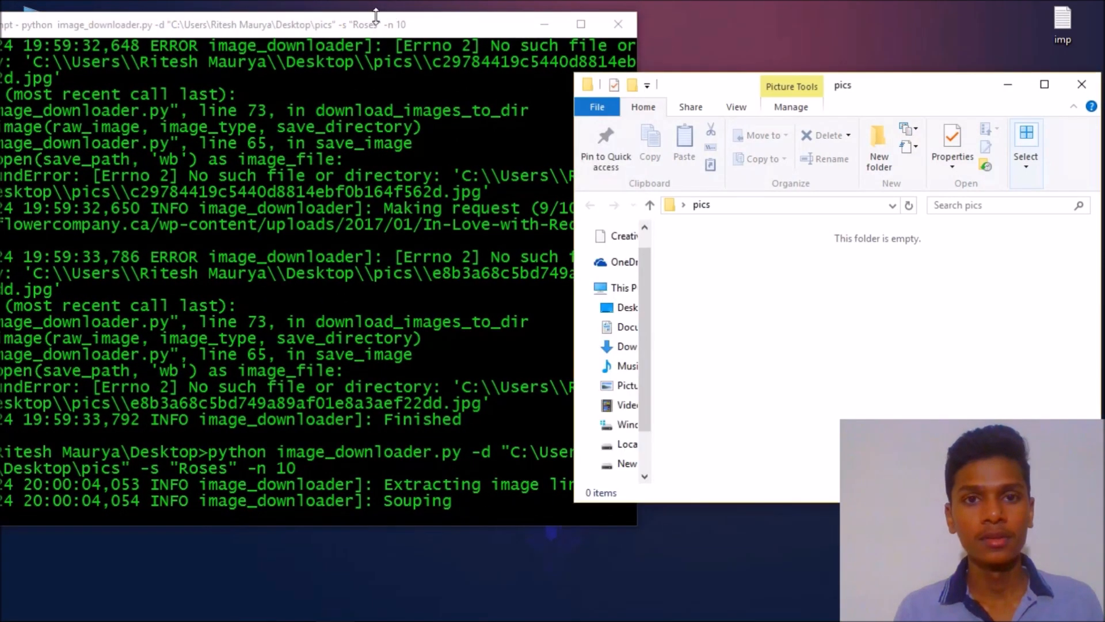
- Keep the Command Prompt visible over the pics folder, then interrupt the rose download with Ctrl+C at request 5 of 10
{"action": "left_click_drag", "start_coordinate": [375, 23], "coordinate": [466, 9]}
{"action": "left_click", "coordinate": [978, 95]}
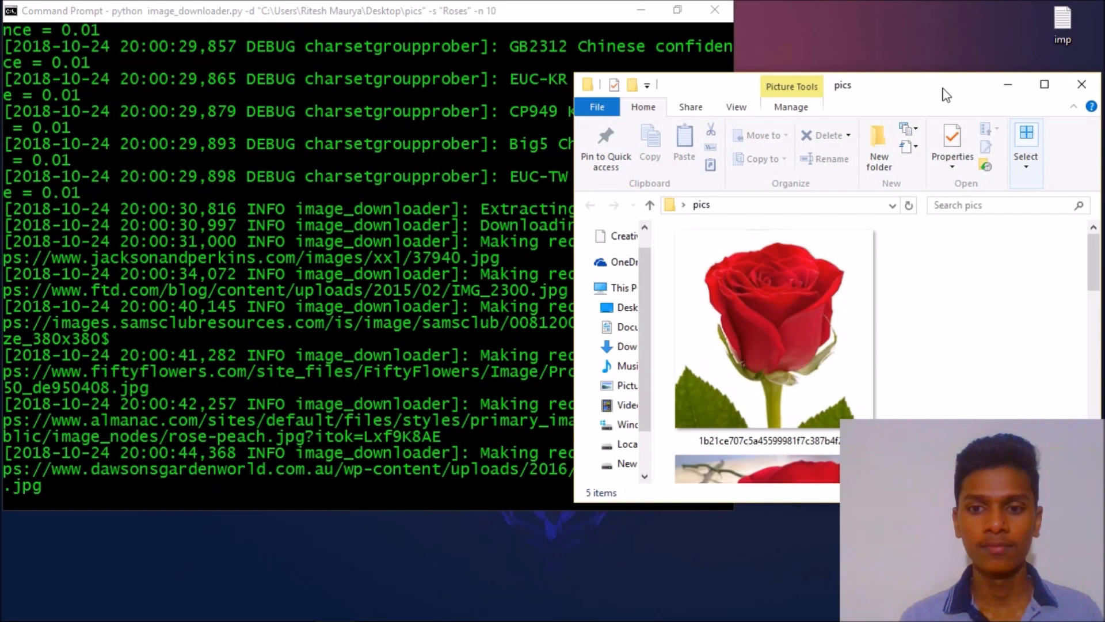
{"action": "left_click", "coordinate": [509, 9]}
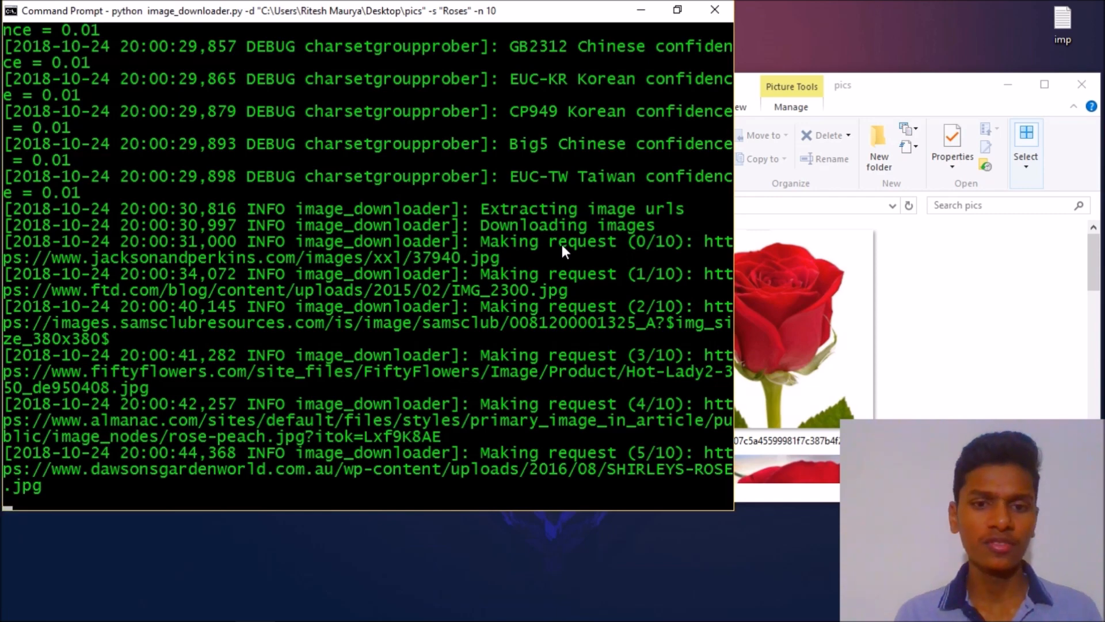
{"action": "key", "text": "ctrl+c"}
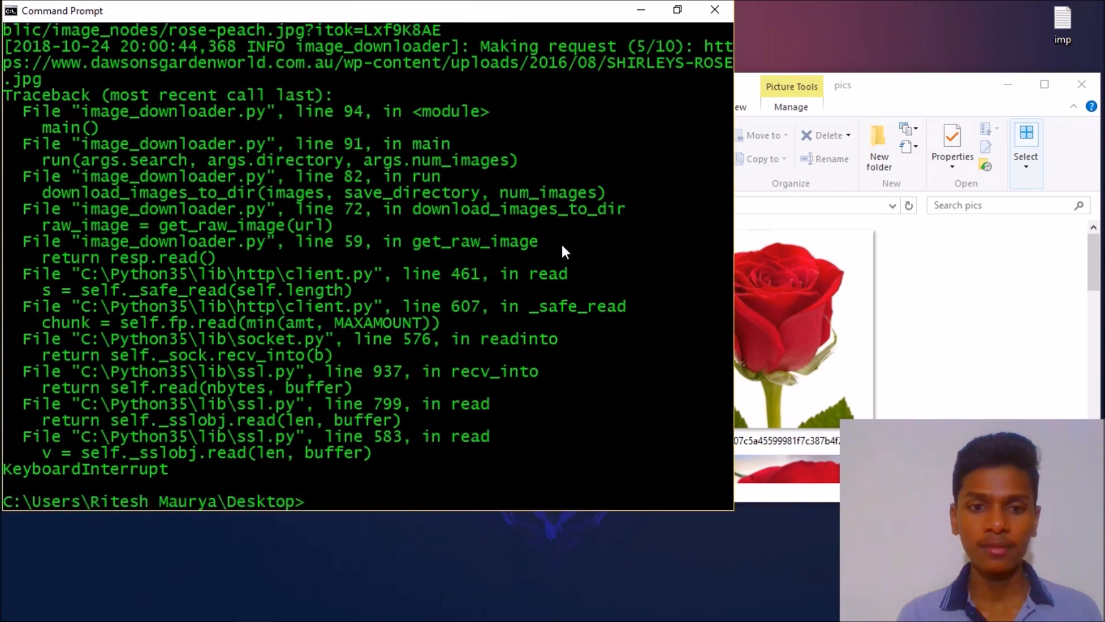
- Maximize the pics folder and step through the five downloaded rose images, ending on the next picture in Photos
{"action": "left_click", "coordinate": [1044, 83]}
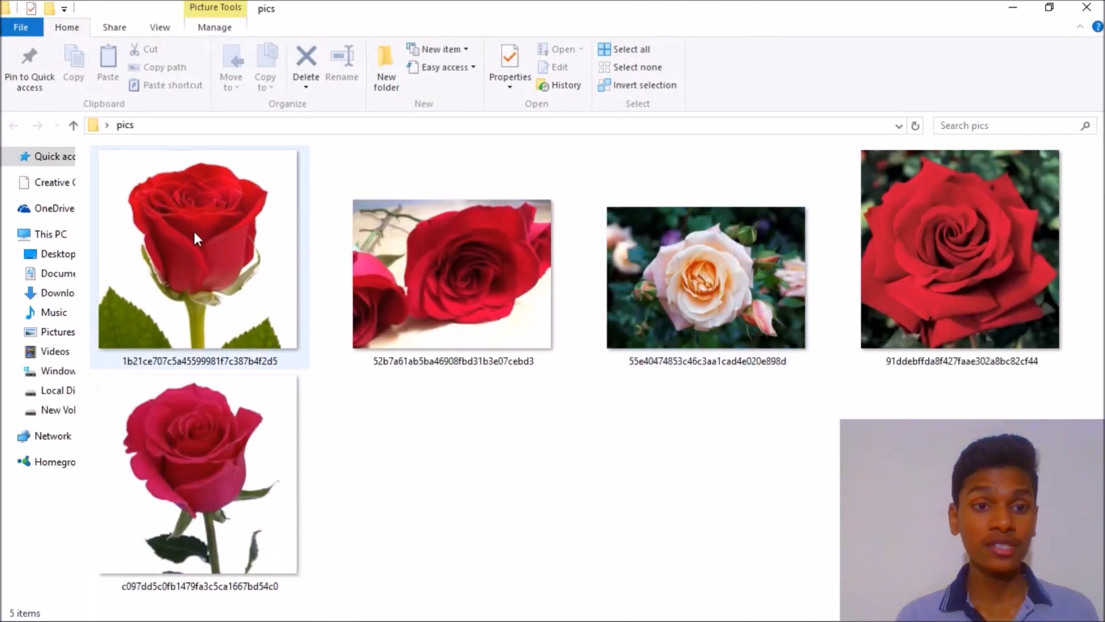
{"action": "left_click", "coordinate": [195, 232]}
{"action": "left_click", "coordinate": [464, 245]}
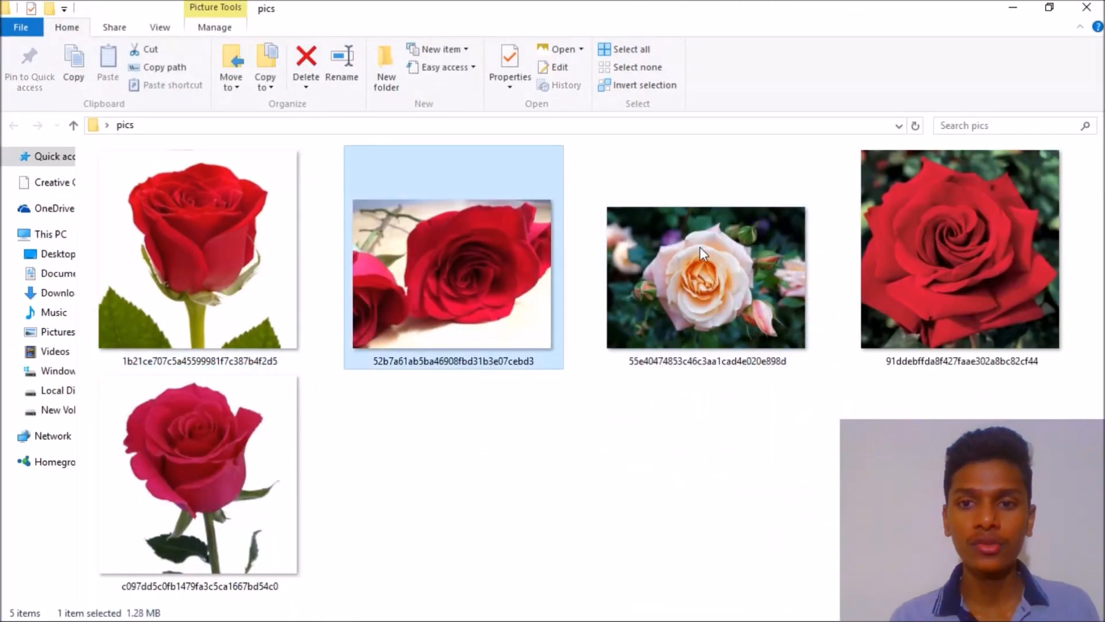
{"action": "left_click", "coordinate": [700, 247]}
{"action": "key", "text": "Right"}
{"action": "key", "text": "Down"}
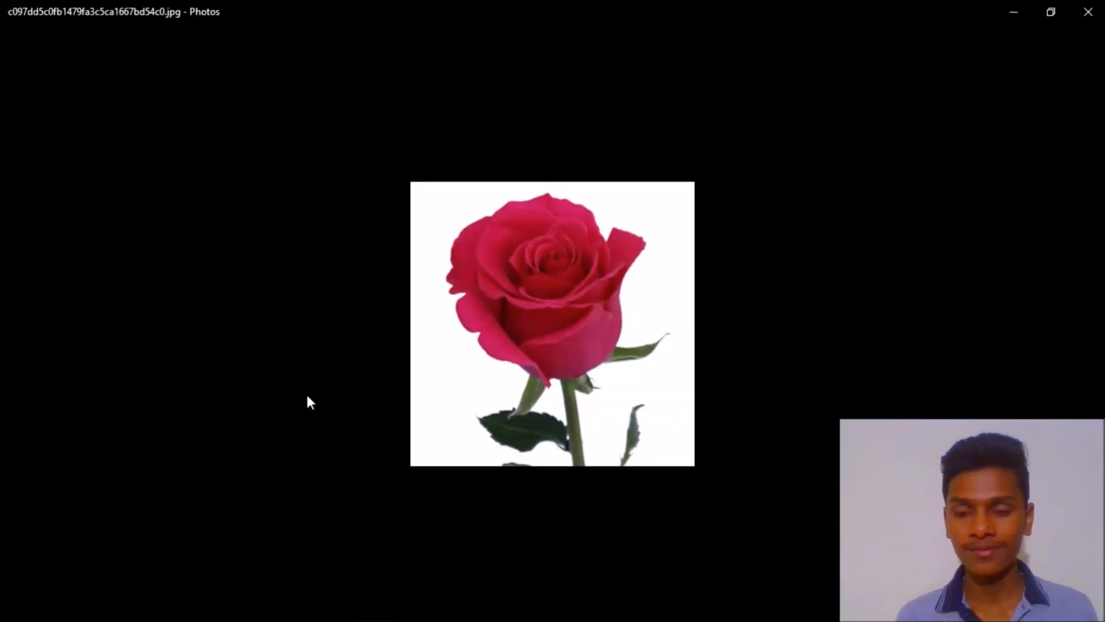
{"action": "key", "text": "Right"}
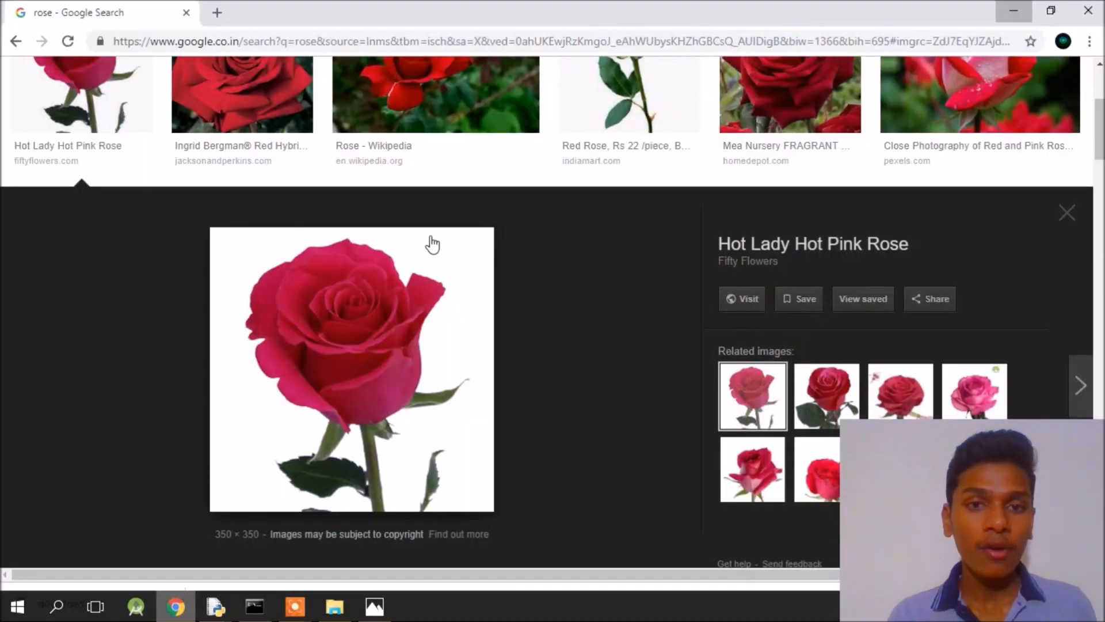
{"action": "scroll", "coordinate": [311, 216], "scroll_direction": "up", "scroll_amount": 5}
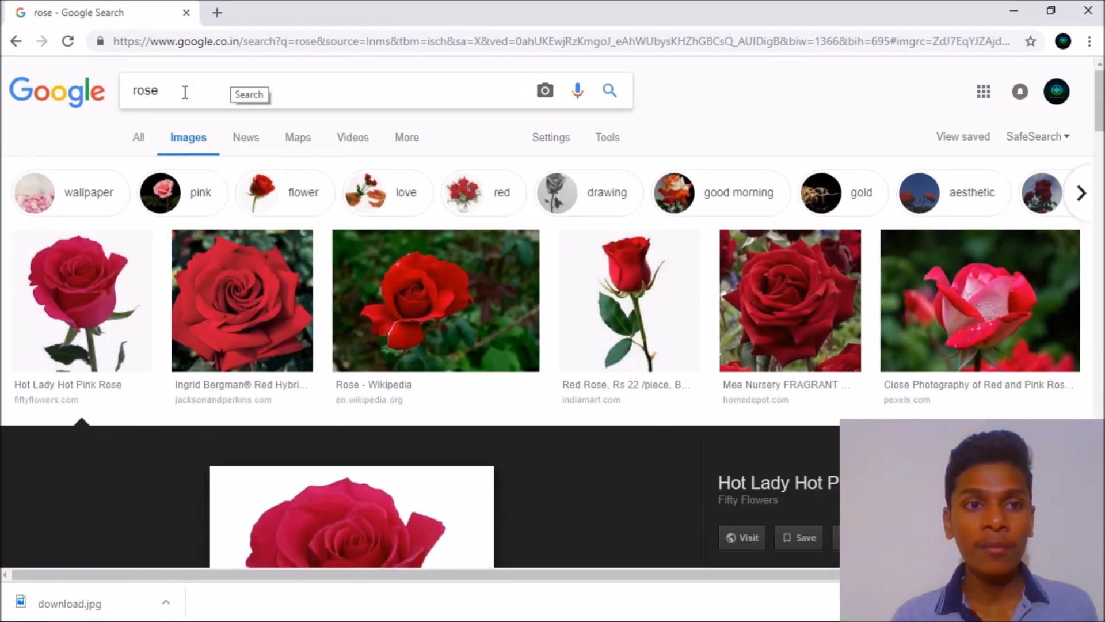
{"action": "type", "text": "s"}
- Search Google Images for roses, glance at a downloaded rose picture, and return to the results grid
{"action": "key", "text": "Return"}
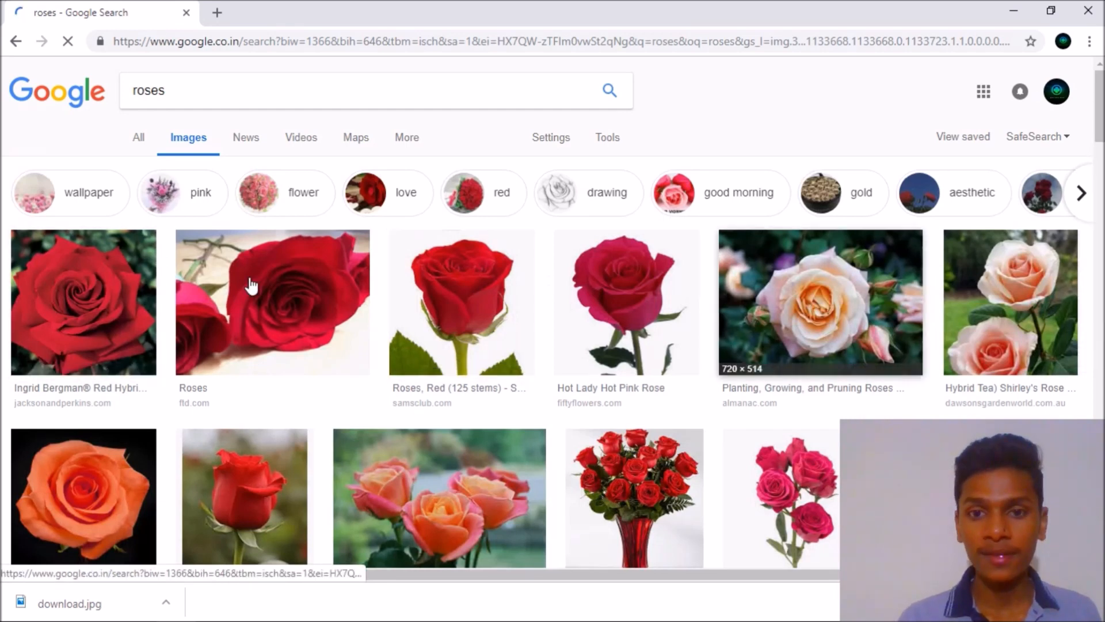
{"action": "left_click", "coordinate": [70, 603]}
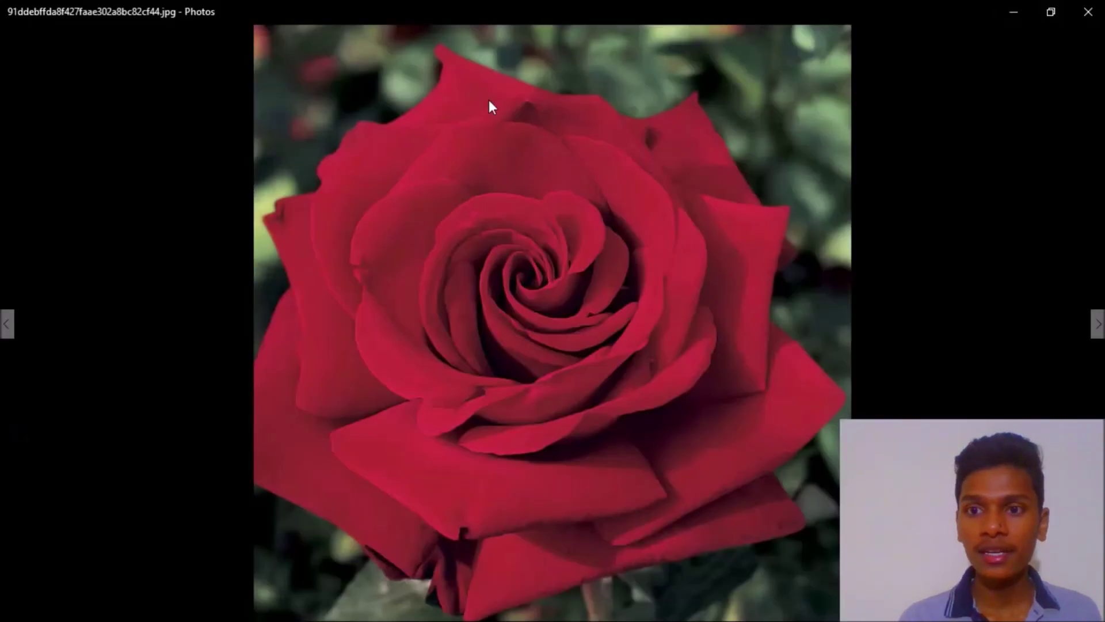
{"action": "left_click", "coordinate": [1088, 11]}
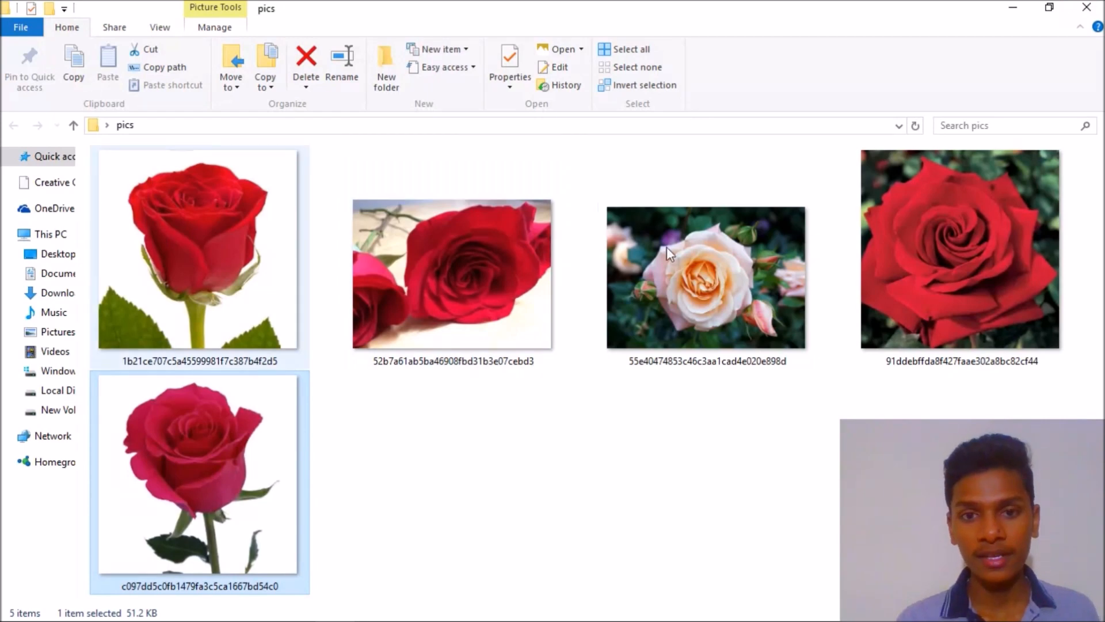
{"action": "mouse_move", "coordinate": [200, 611]}
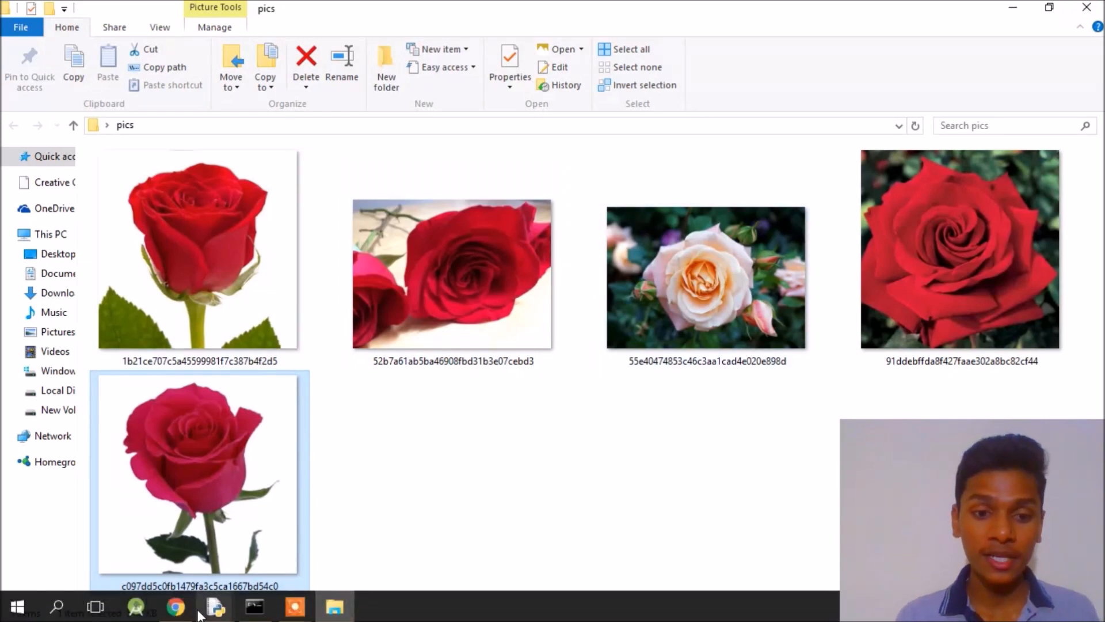
{"action": "left_click", "coordinate": [175, 607]}
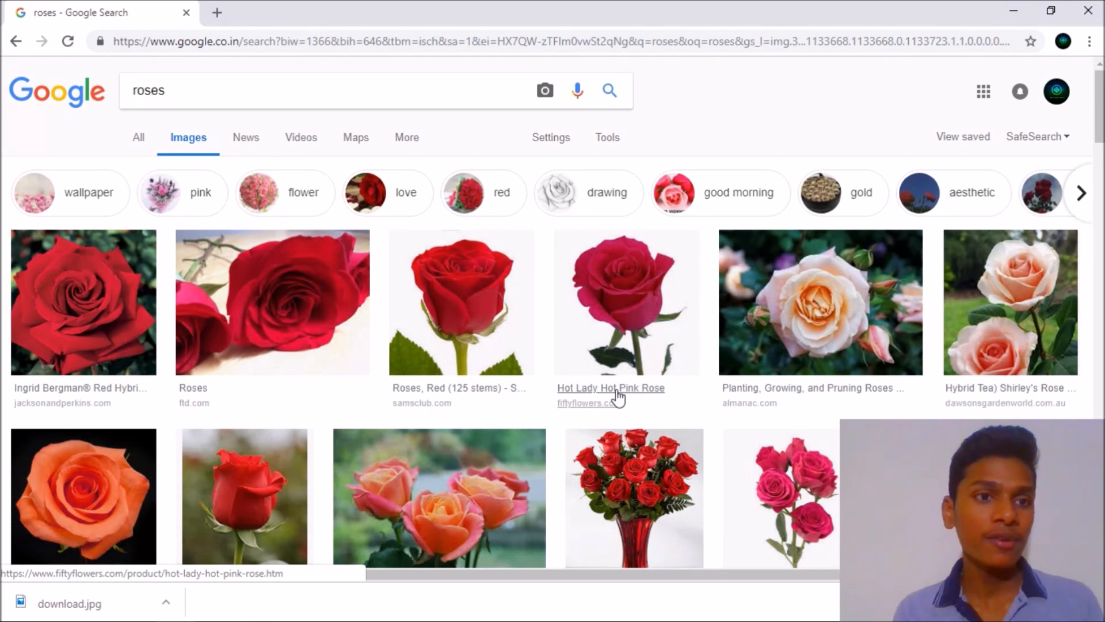
- Highlight the search term roses for comparison, then switch to the image_downloader.py script
{"action": "double_click", "coordinate": [149, 90]}
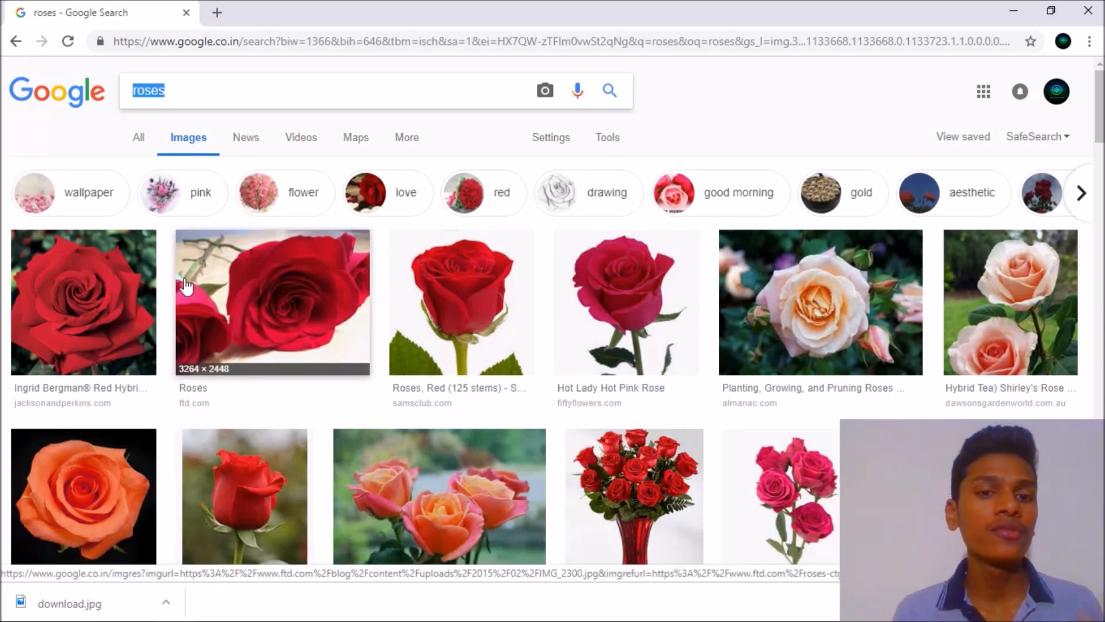
{"action": "left_click", "coordinate": [229, 89]}
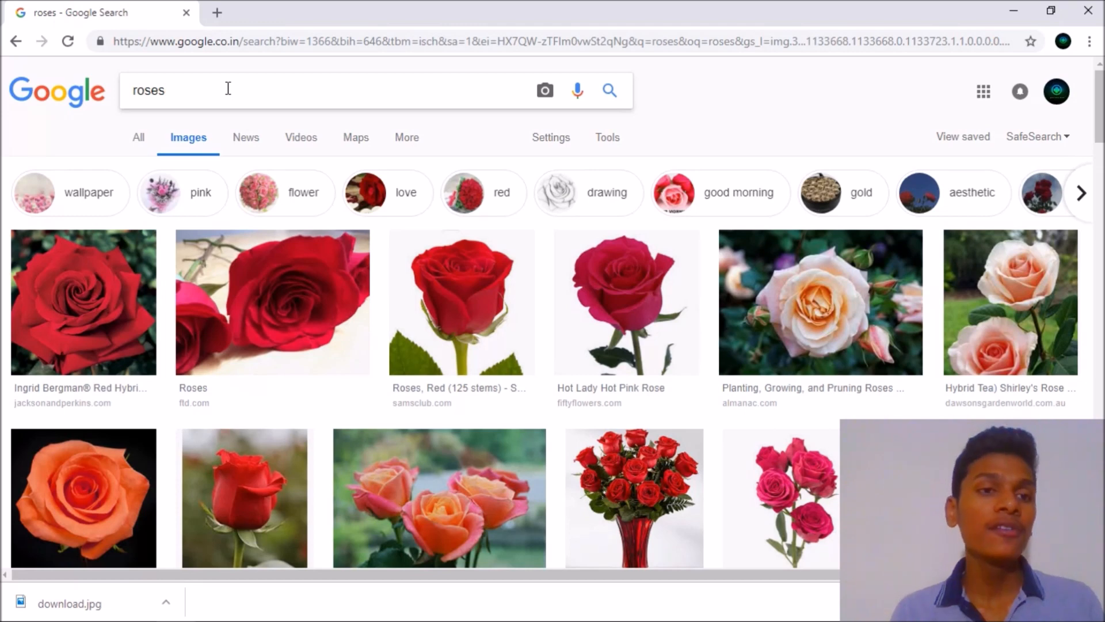
{"action": "left_click_drag", "start_coordinate": [207, 90], "coordinate": [115, 97]}
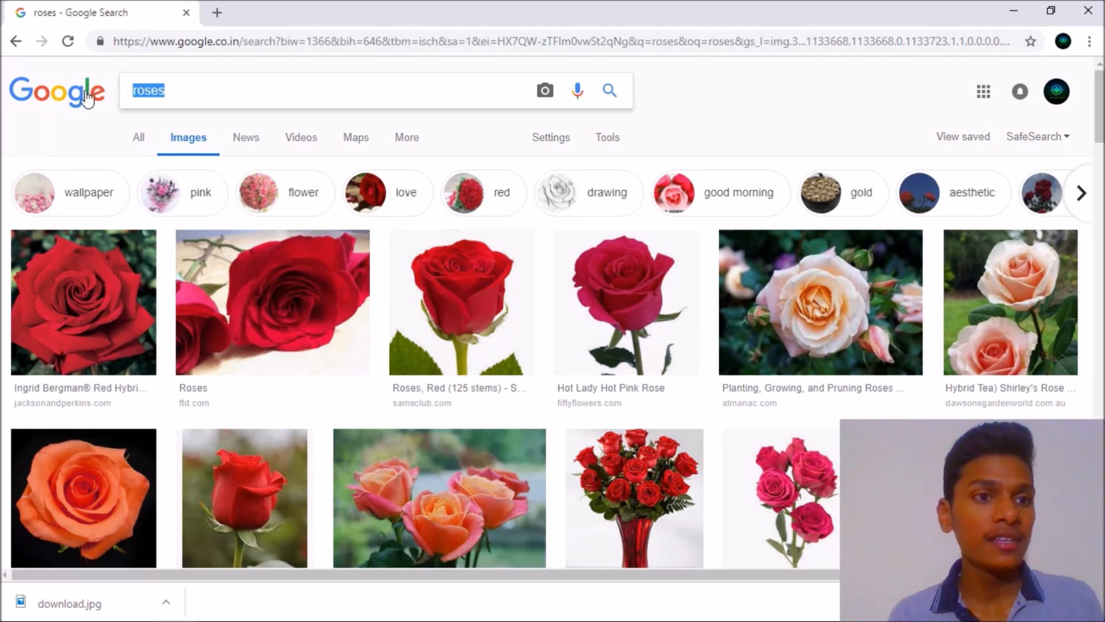
{"action": "left_click", "coordinate": [221, 102]}
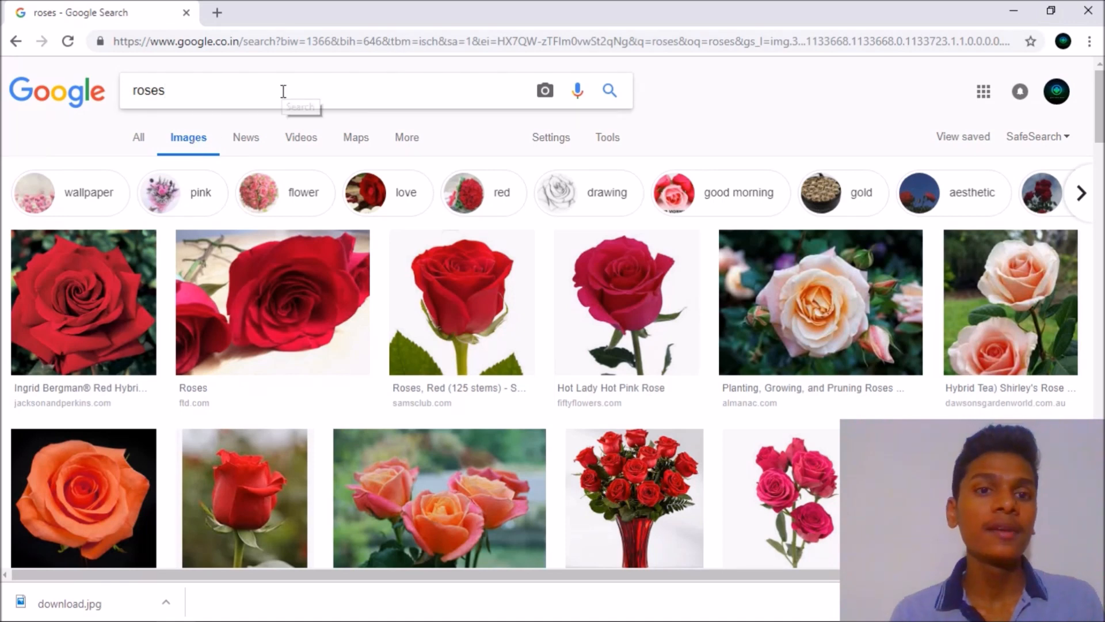
{"action": "mouse_move", "coordinate": [462, 303]}
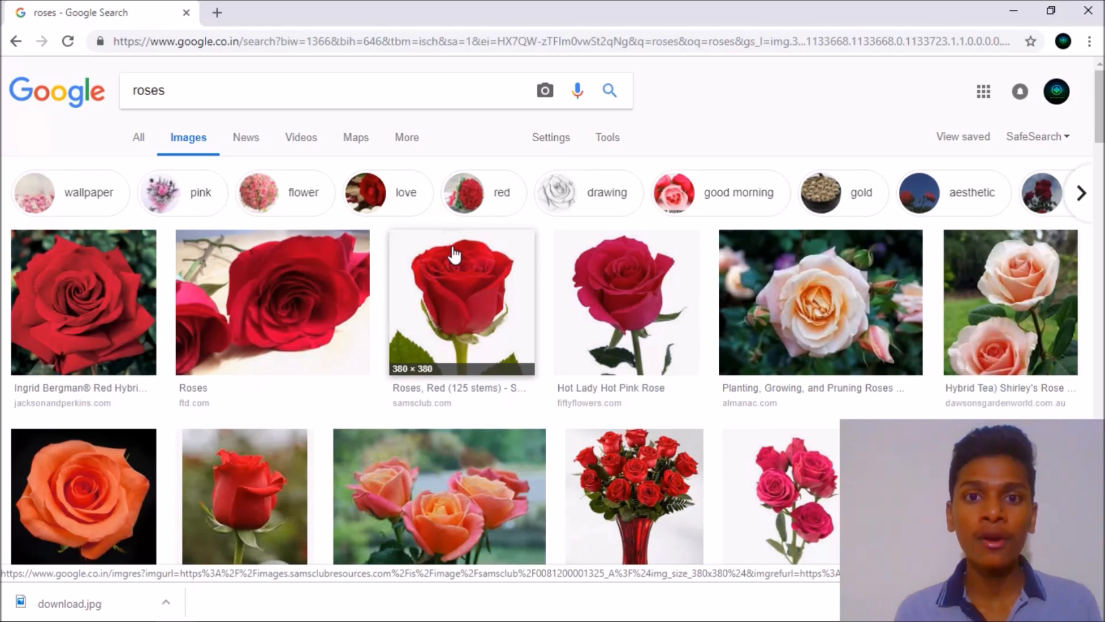
{"action": "key", "text": "alt+Tab"}
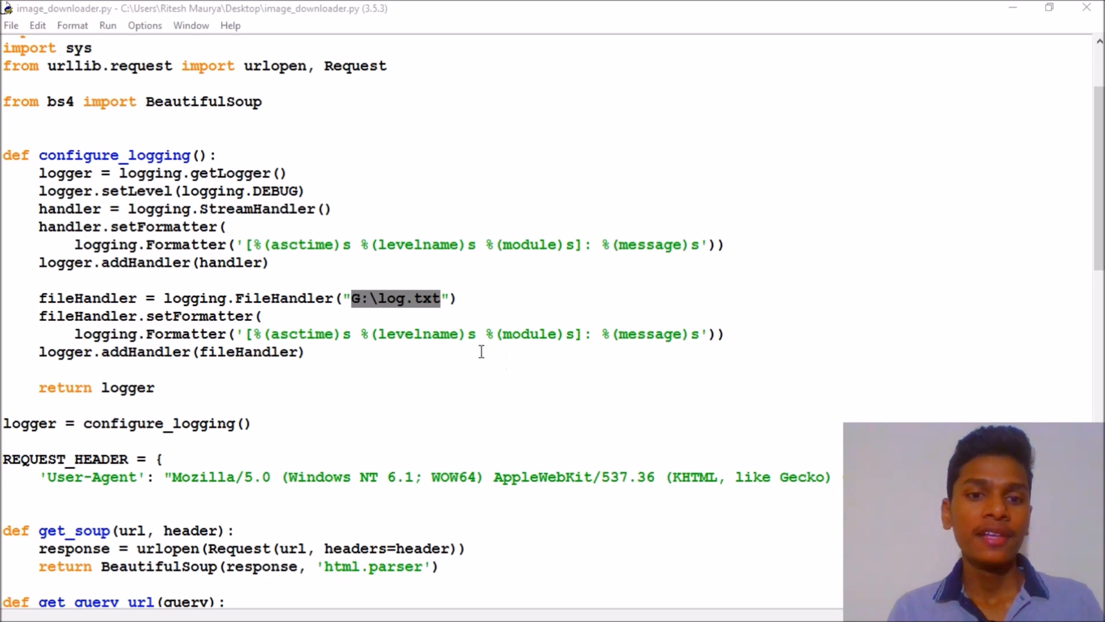
- Note the FileHandler path G:\log.txt, minimize IDLE and open This PC from the desktop
{"action": "left_click", "coordinate": [400, 298]}
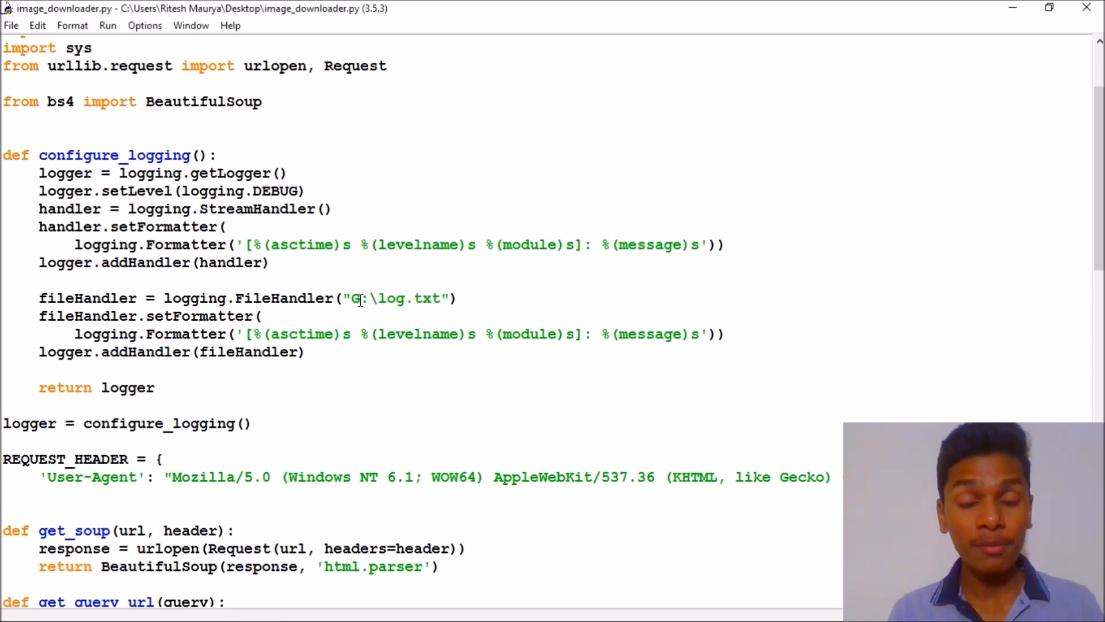
{"action": "left_click", "coordinate": [1013, 8]}
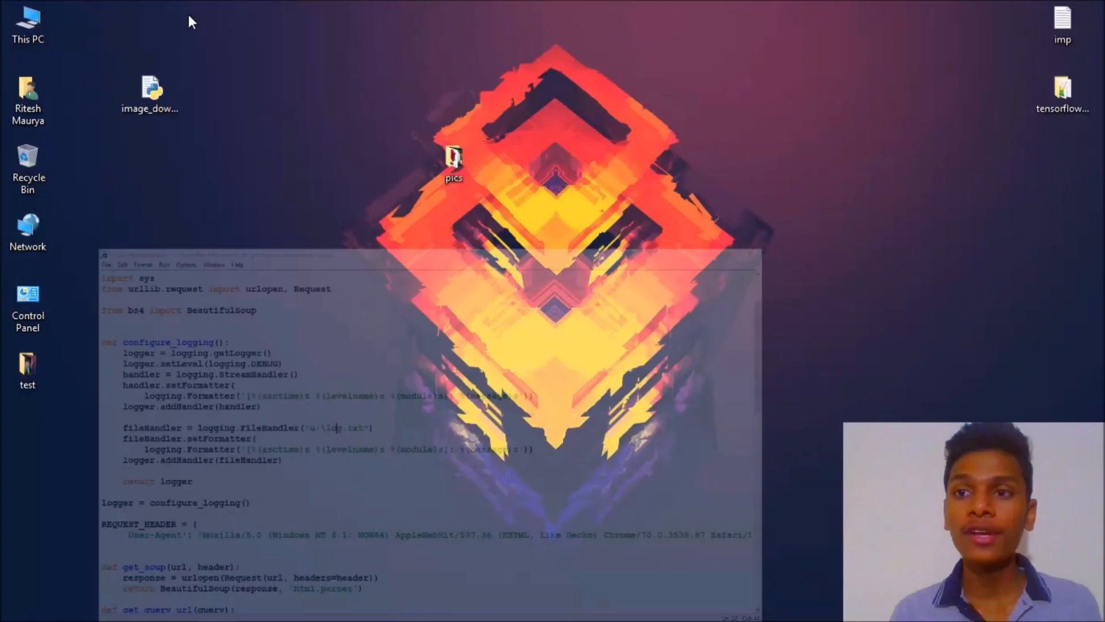
{"action": "double_click", "coordinate": [11, 15]}
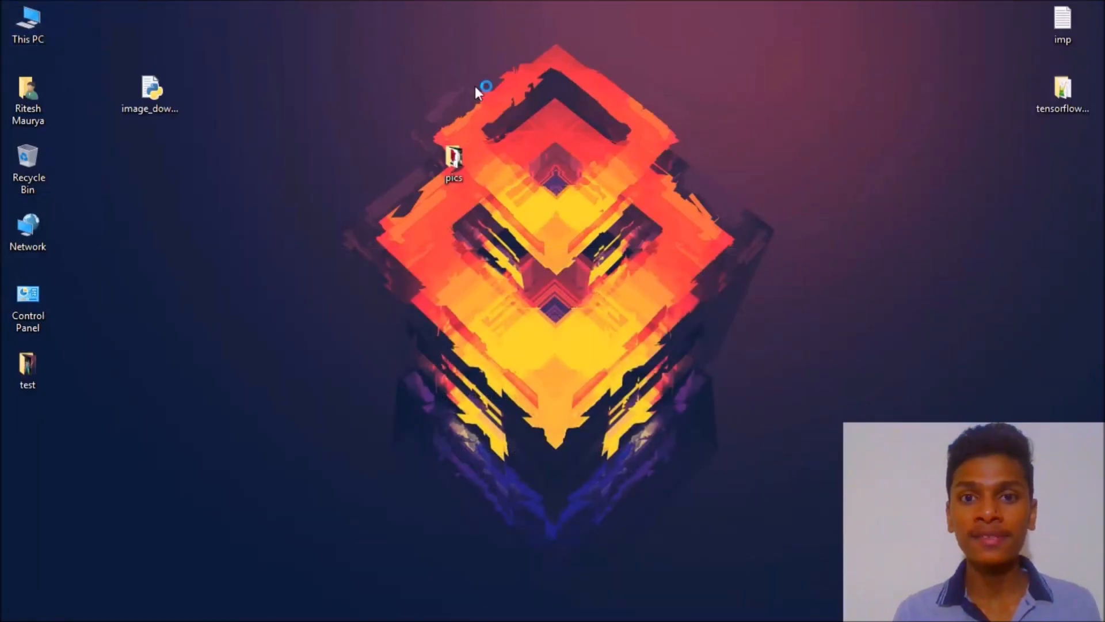
- Open log.txt from New Volume (G:) in Notepad and maximize it
{"action": "double_click", "coordinate": [816, 300]}
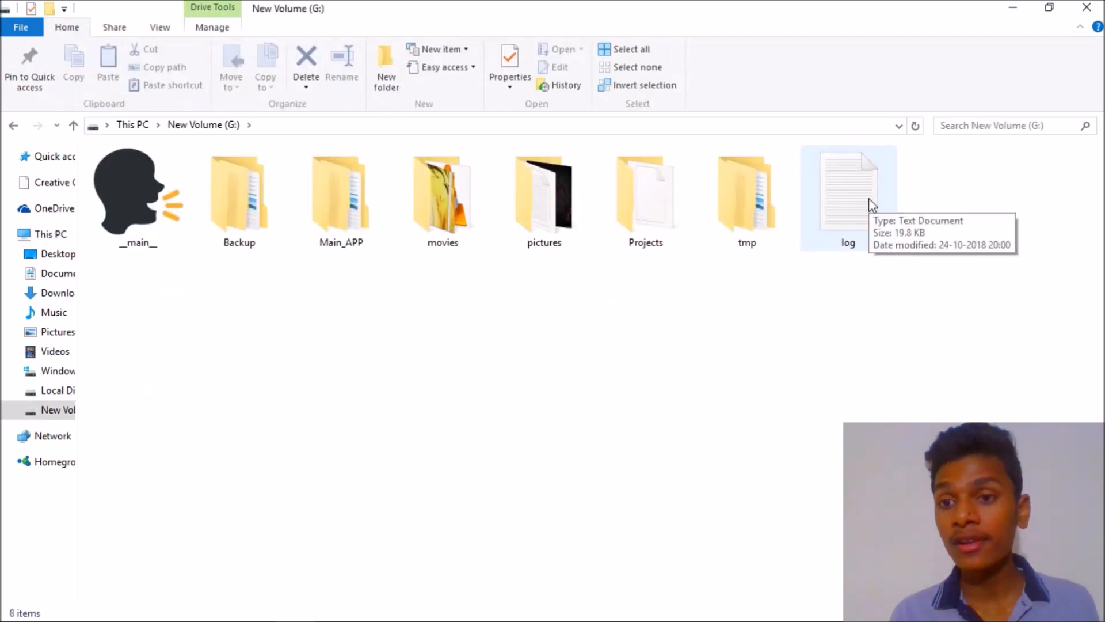
{"action": "double_click", "coordinate": [871, 204]}
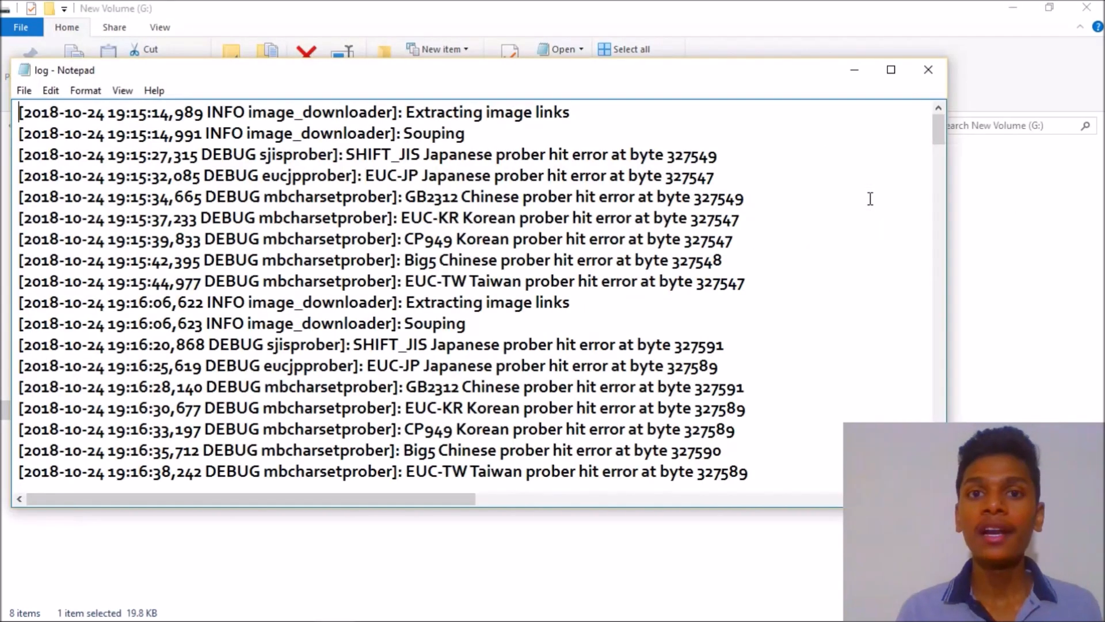
{"action": "left_click", "coordinate": [892, 69]}
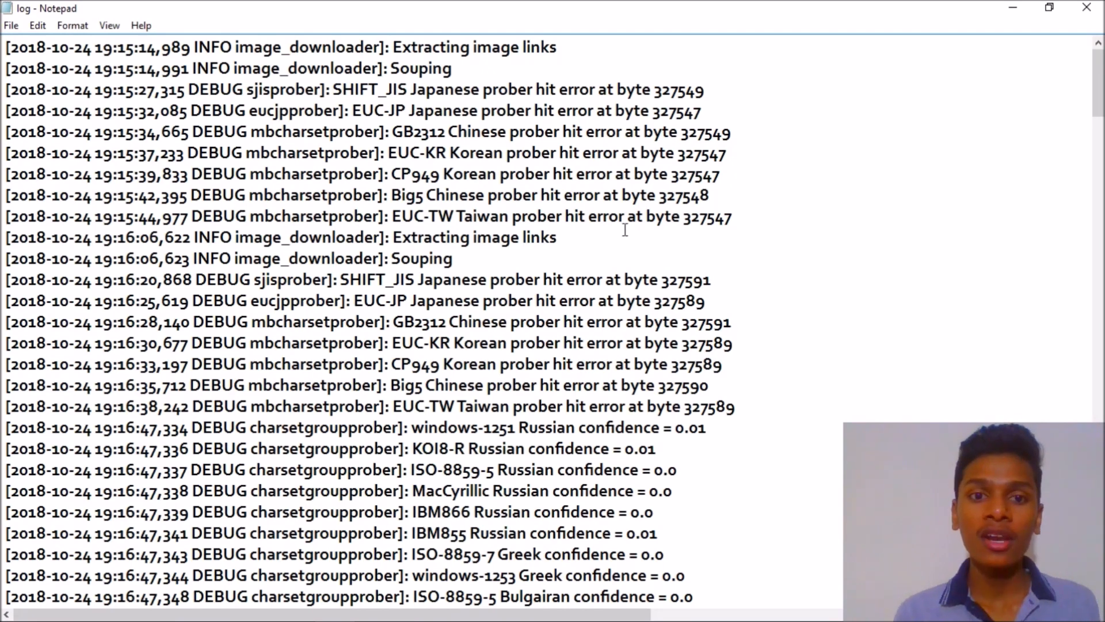
{"action": "scroll", "coordinate": [716, 220], "scroll_direction": "down", "scroll_amount": 5}
{"action": "scroll", "coordinate": [673, 225], "scroll_direction": "down", "scroll_amount": 5}
{"action": "scroll", "coordinate": [625, 226], "scroll_direction": "down", "scroll_amount": 4}
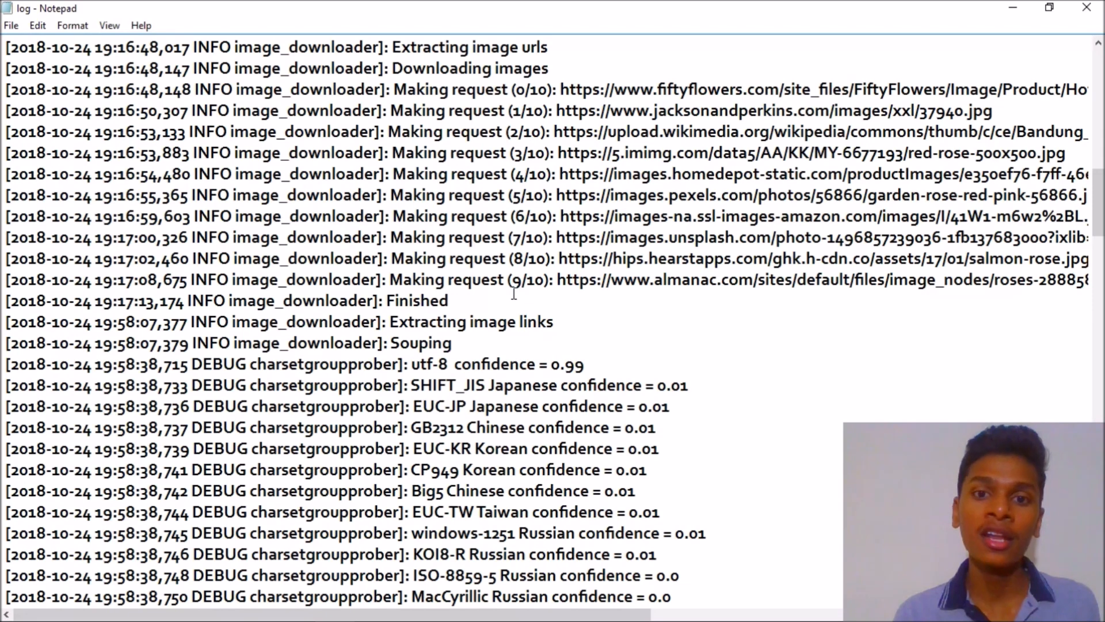
- Highlight the request lines through Finished and the No such file or directory error while reading the tracebacks
{"action": "left_click_drag", "start_coordinate": [523, 309], "coordinate": [518, 111]}
{"action": "scroll", "coordinate": [261, 294], "scroll_direction": "down", "scroll_amount": 10}
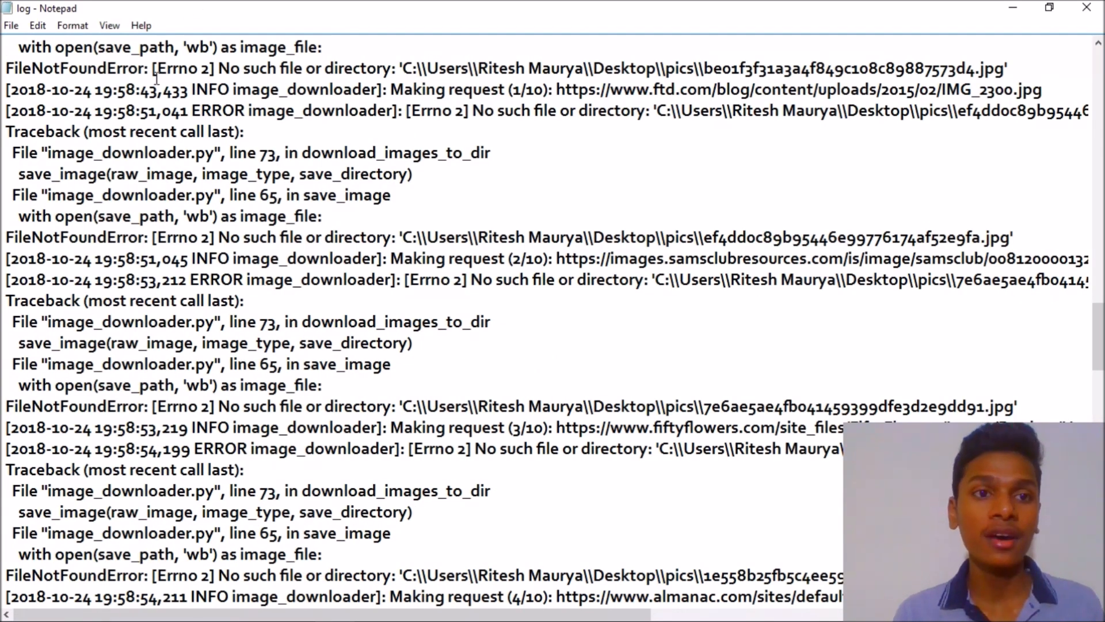
{"action": "left_click_drag", "start_coordinate": [154, 68], "coordinate": [386, 68]}
{"action": "left_click", "coordinate": [387, 68]}
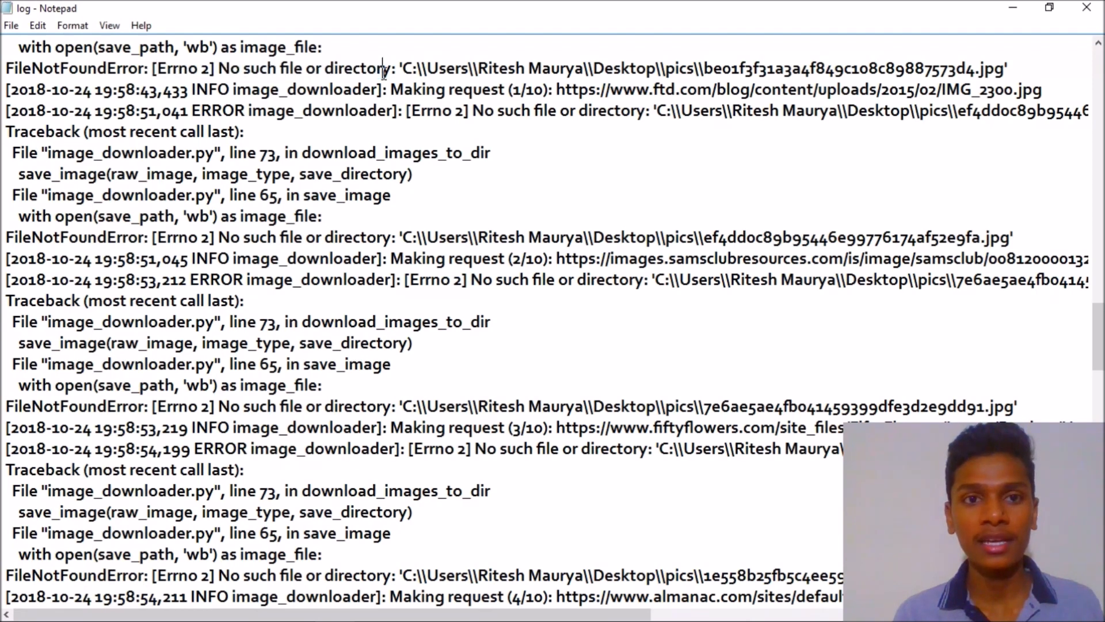
{"action": "scroll", "coordinate": [384, 173], "scroll_direction": "down", "scroll_amount": 5}
{"action": "scroll", "coordinate": [475, 182], "scroll_direction": "down", "scroll_amount": 3}
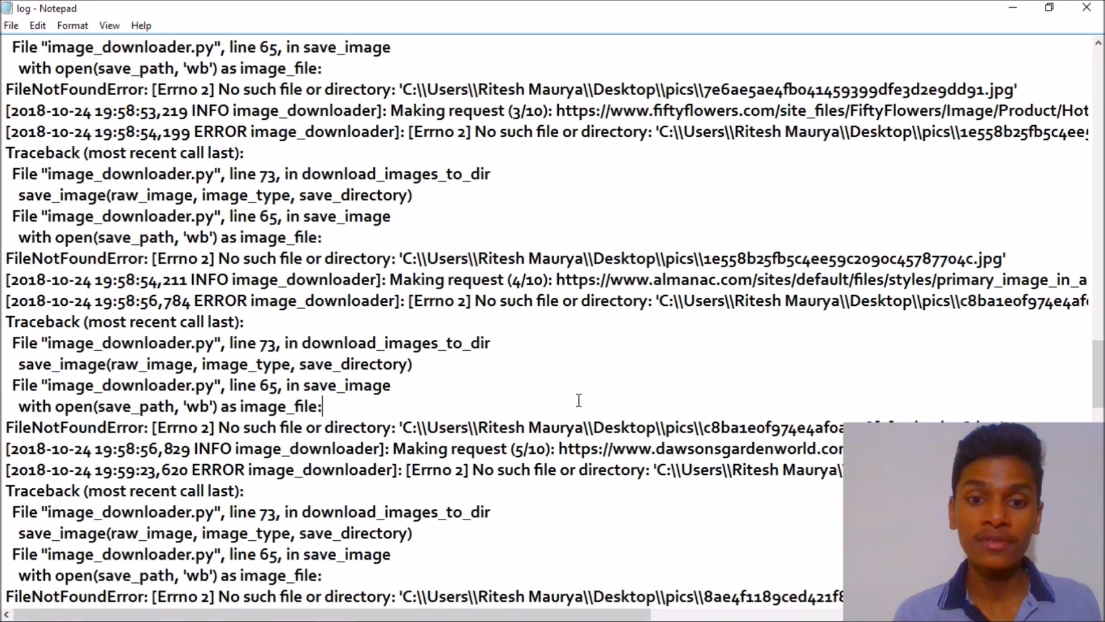
{"action": "left_click_drag", "start_coordinate": [578, 399], "coordinate": [130, 321]}
{"action": "left_click", "coordinate": [129, 322]}
{"action": "scroll", "coordinate": [231, 242], "scroll_direction": "down", "scroll_amount": 6}
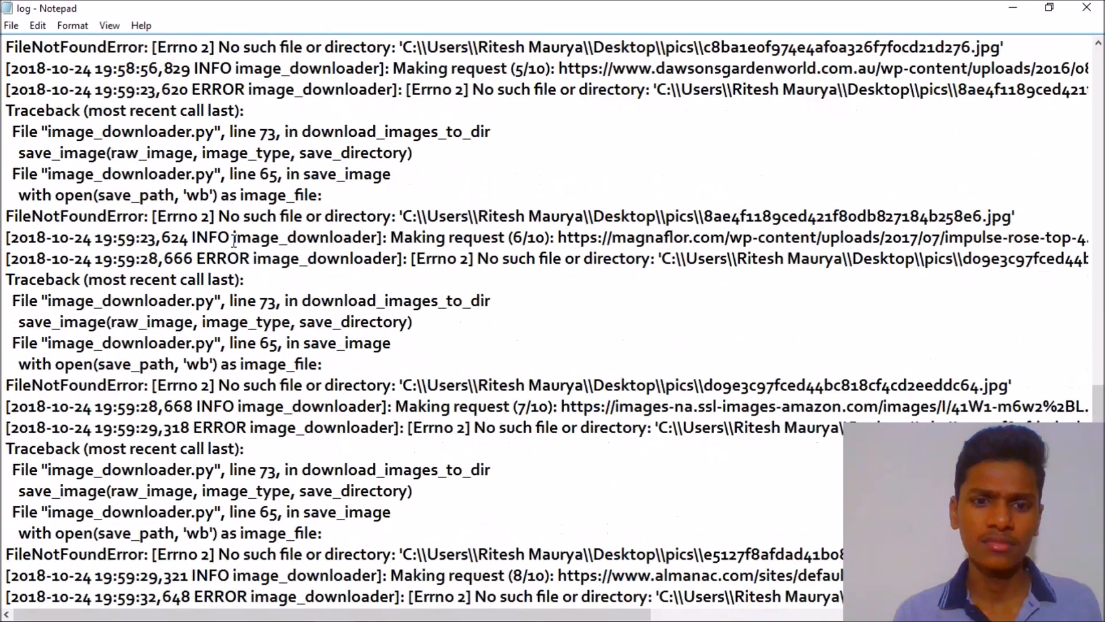
{"action": "scroll", "coordinate": [234, 242], "scroll_direction": "down", "scroll_amount": 5}
{"action": "scroll", "coordinate": [233, 242], "scroll_direction": "down", "scroll_amount": 5}
{"action": "scroll", "coordinate": [233, 242], "scroll_direction": "down", "scroll_amount": 3}
{"action": "scroll", "coordinate": [234, 241], "scroll_direction": "down", "scroll_amount": 4}
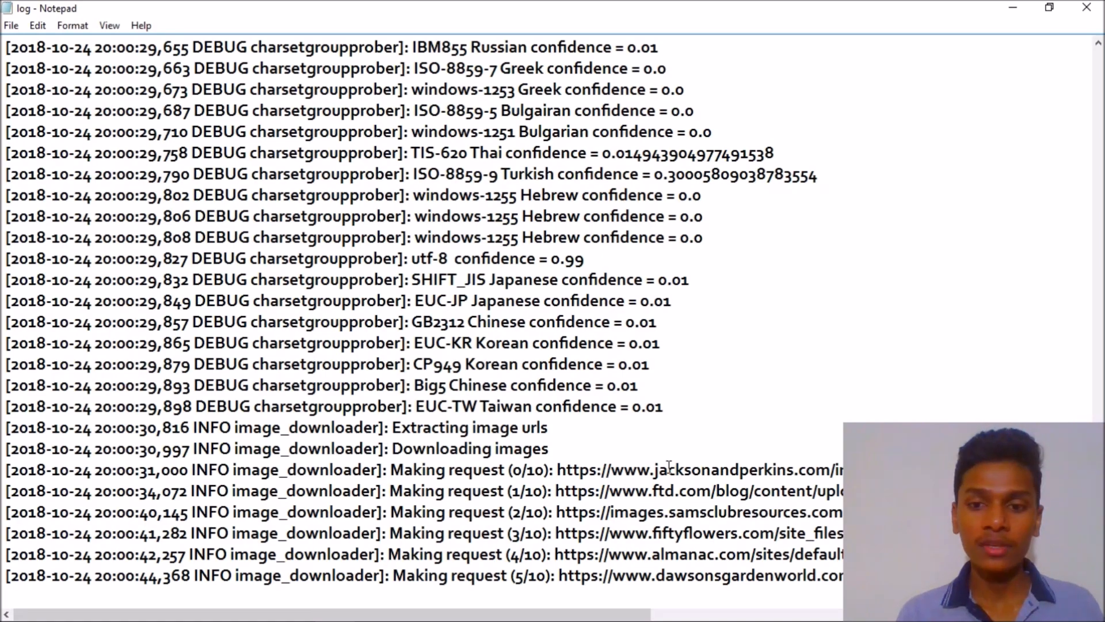
{"action": "scroll", "coordinate": [676, 466], "scroll_direction": "up", "scroll_amount": 5}
{"action": "scroll", "coordinate": [676, 466], "scroll_direction": "up", "scroll_amount": 5}
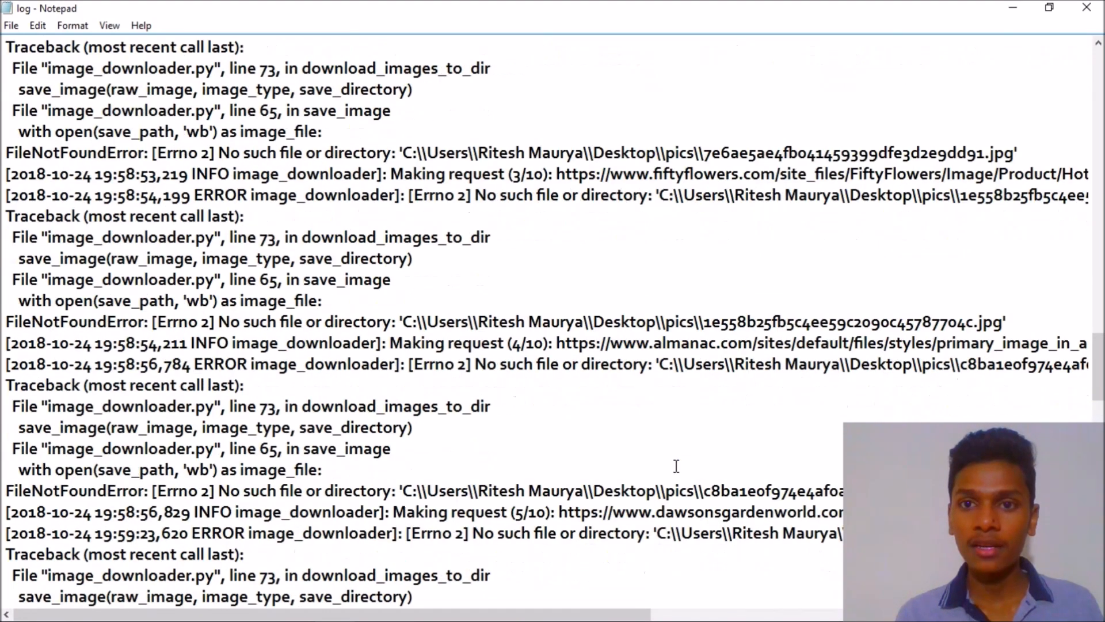
{"action": "scroll", "coordinate": [676, 467], "scroll_direction": "up", "scroll_amount": 5}
{"action": "scroll", "coordinate": [669, 439], "scroll_direction": "up", "scroll_amount": 3}
{"action": "scroll", "coordinate": [669, 438], "scroll_direction": "up", "scroll_amount": 5}
{"action": "scroll", "coordinate": [643, 310], "scroll_direction": "up", "scroll_amount": 5}
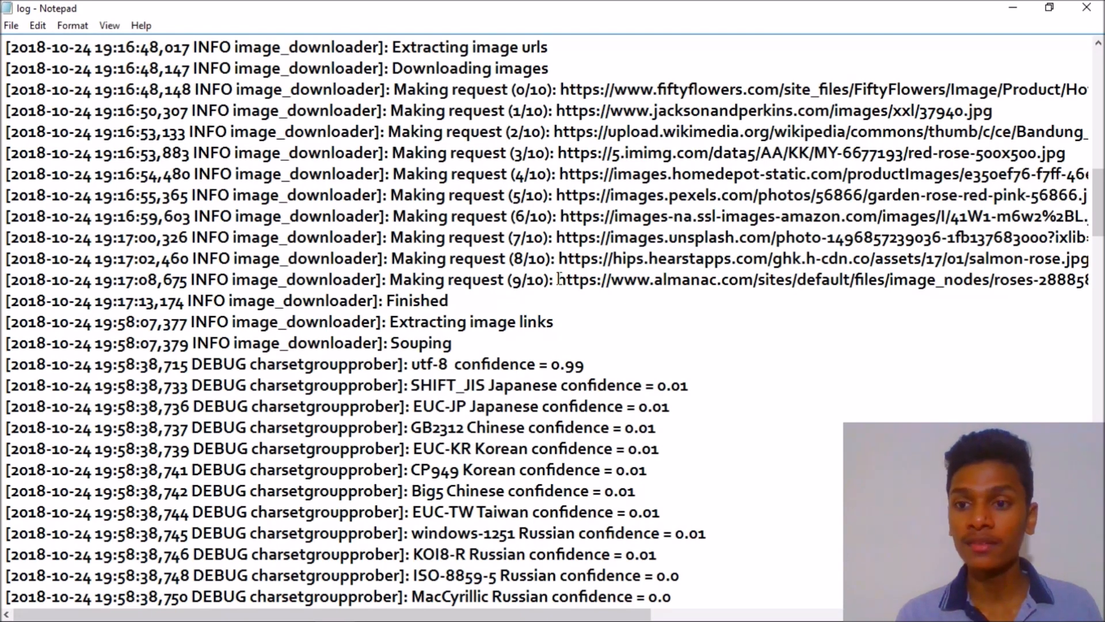
- Select the almanac.com image address on the 19:16 run's request 9/10 line
{"action": "left_click_drag", "start_coordinate": [559, 279], "coordinate": [1083, 278]}
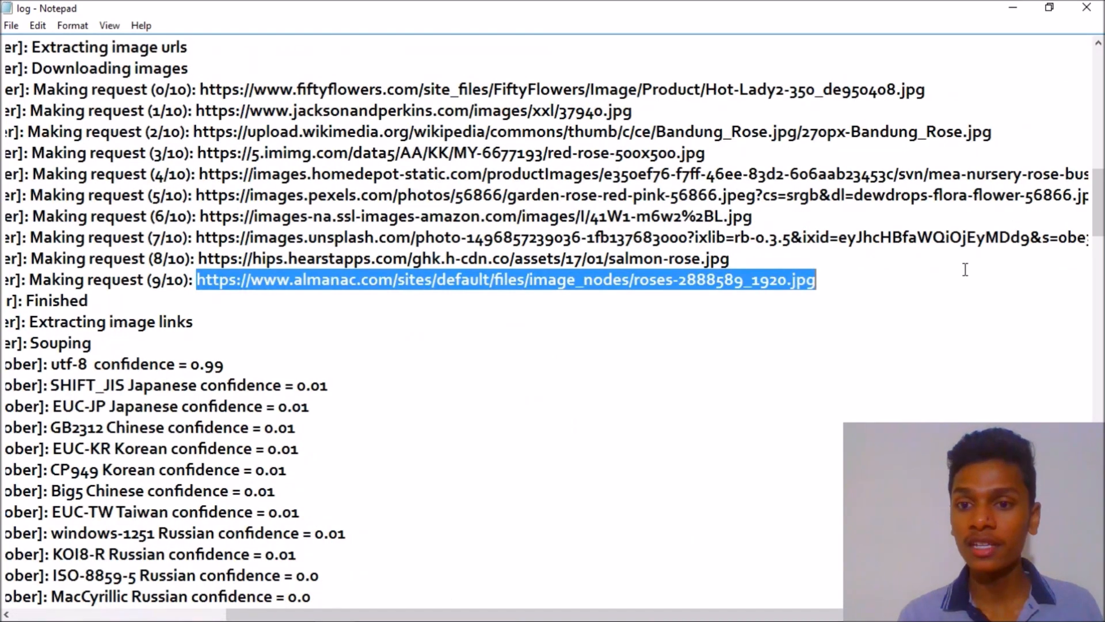